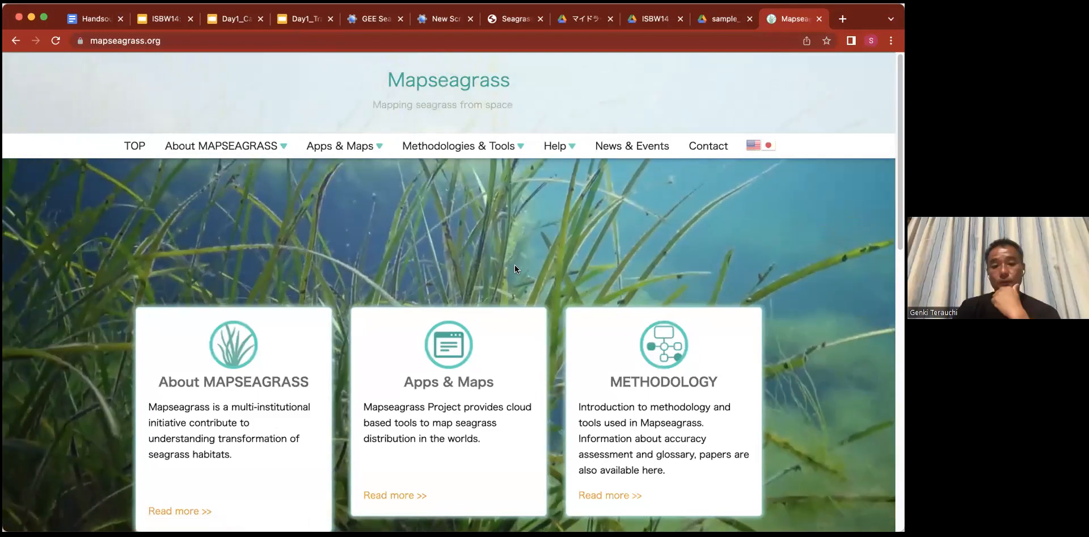
Step: Open the Seagrass Mapper app from the Mapseagrass website's list of apps and maps
{"action": "scroll", "coordinate": [513, 264], "scroll_direction": "down", "scroll_amount": 1}
{"action": "scroll", "coordinate": [509, 263], "scroll_direction": "down", "scroll_amount": 1}
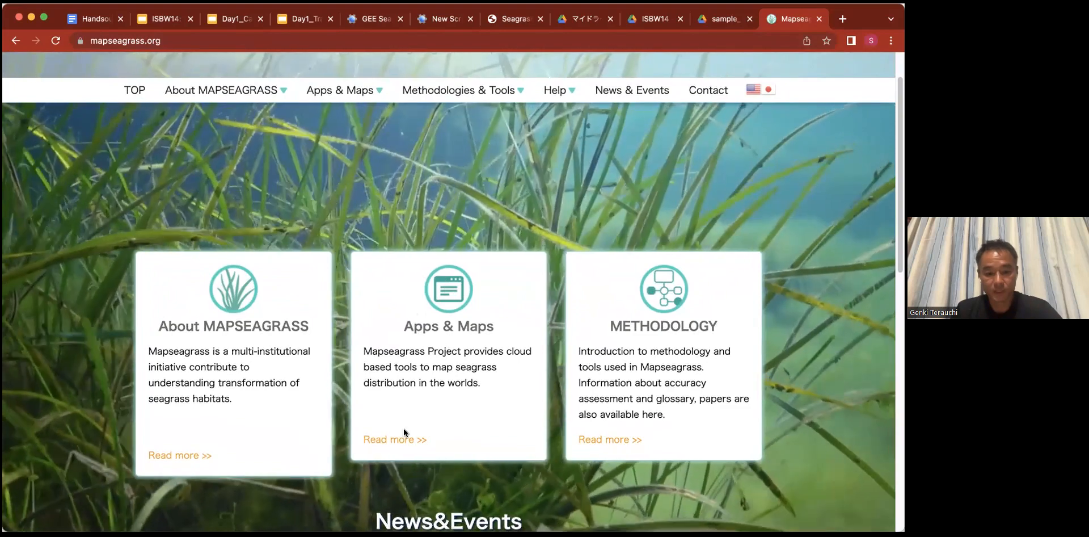
{"action": "mouse_move", "coordinate": [339, 89]}
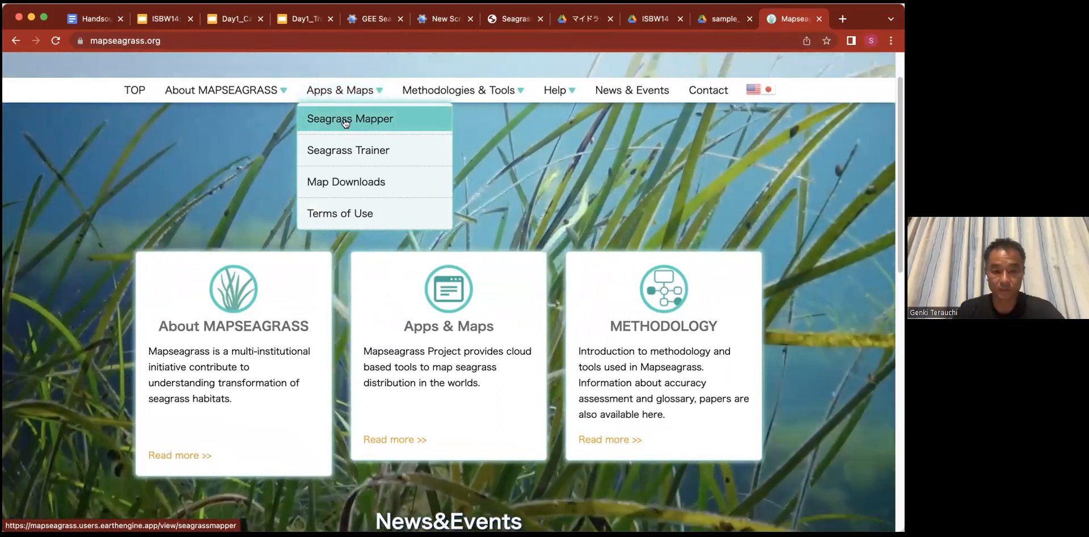
{"action": "left_click", "coordinate": [345, 120]}
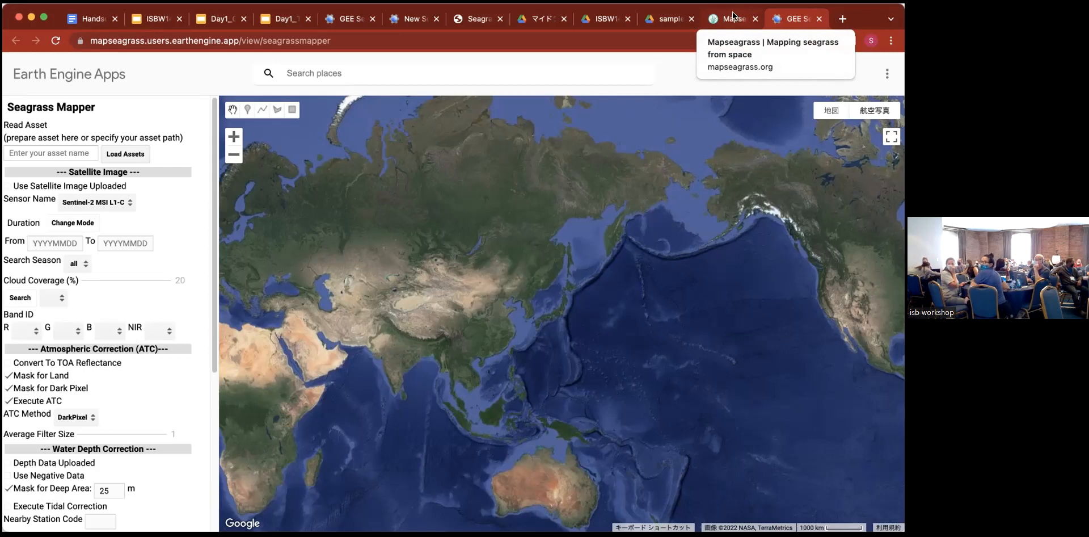
Step: Return to the Mapseagrass website and open its help manual page in a separate tab
{"action": "left_click", "coordinate": [732, 19]}
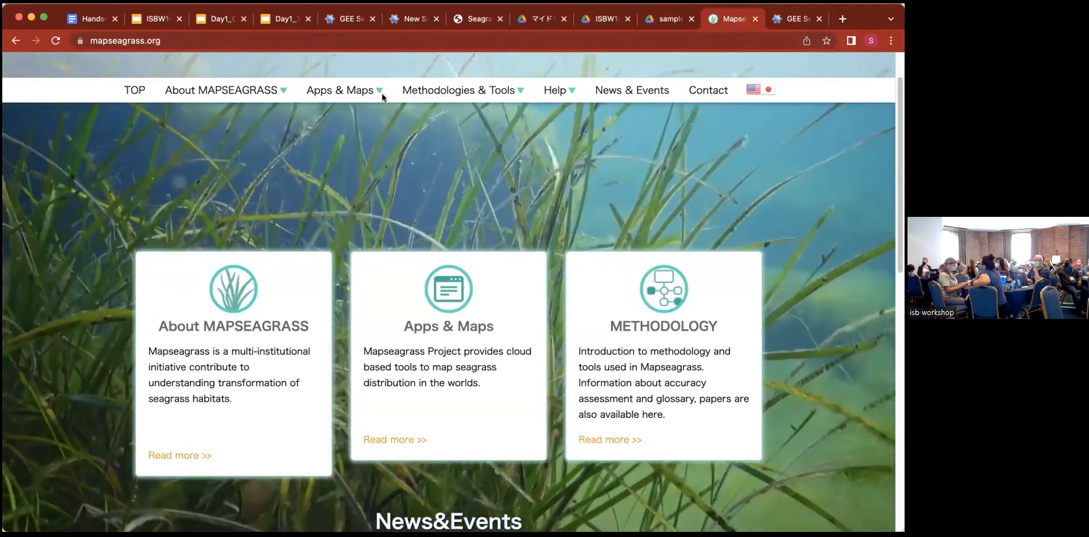
{"action": "mouse_move", "coordinate": [363, 94]}
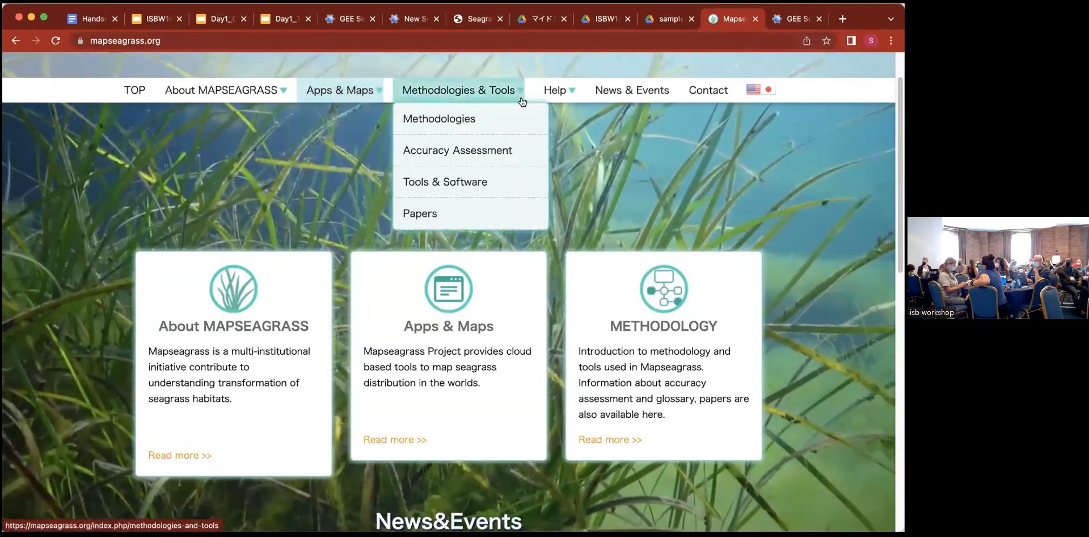
{"action": "mouse_move", "coordinate": [556, 90]}
{"action": "left_click", "coordinate": [569, 119], "text": "super"}
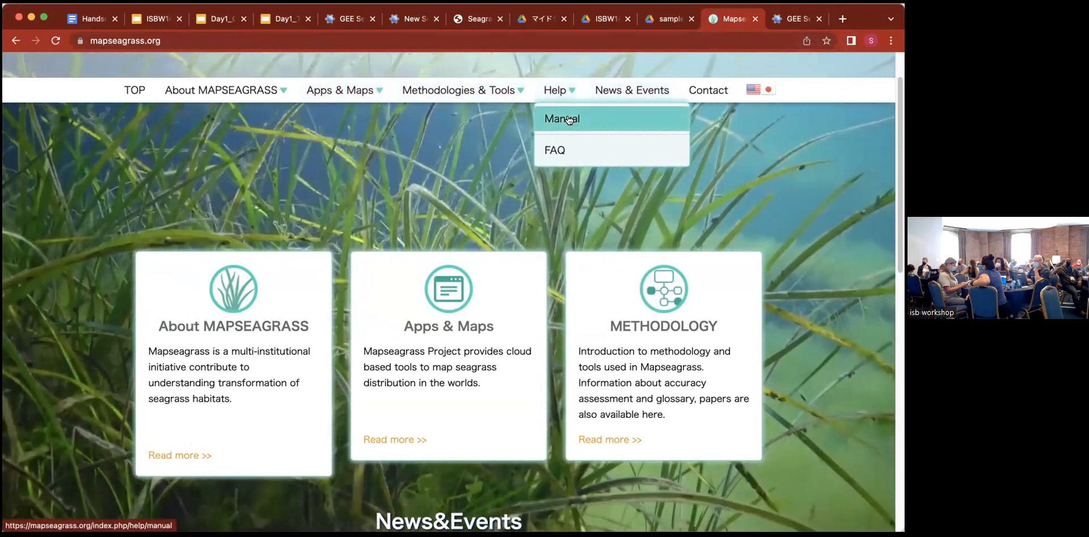
{"action": "left_click", "coordinate": [794, 19]}
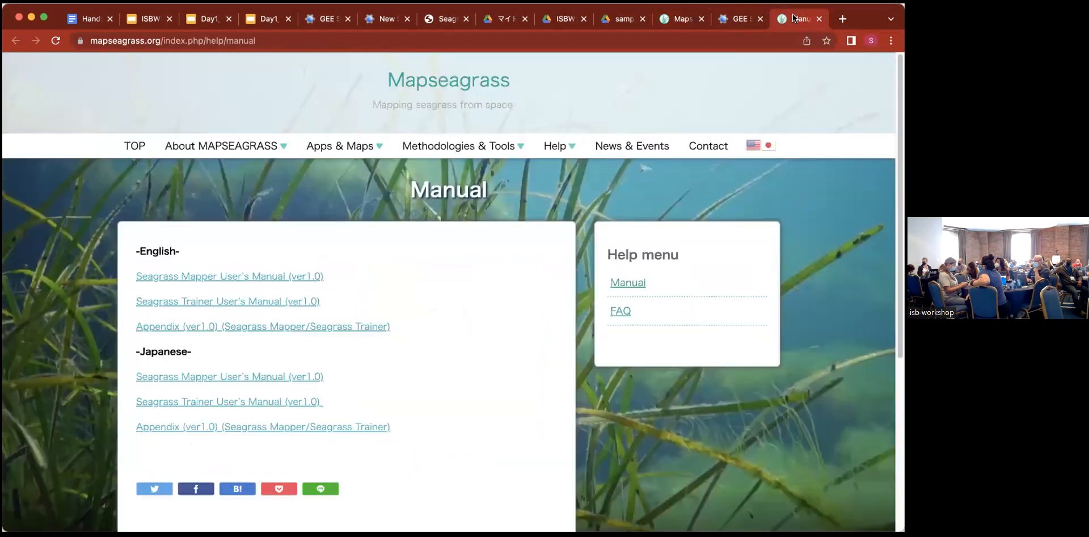
Step: Open the Japanese Seagrass Mapper/Seagrass Trainer appendix (ver1.0) and view its TOA reflectance parameter table and sampling scale page
{"action": "left_click", "coordinate": [246, 427]}
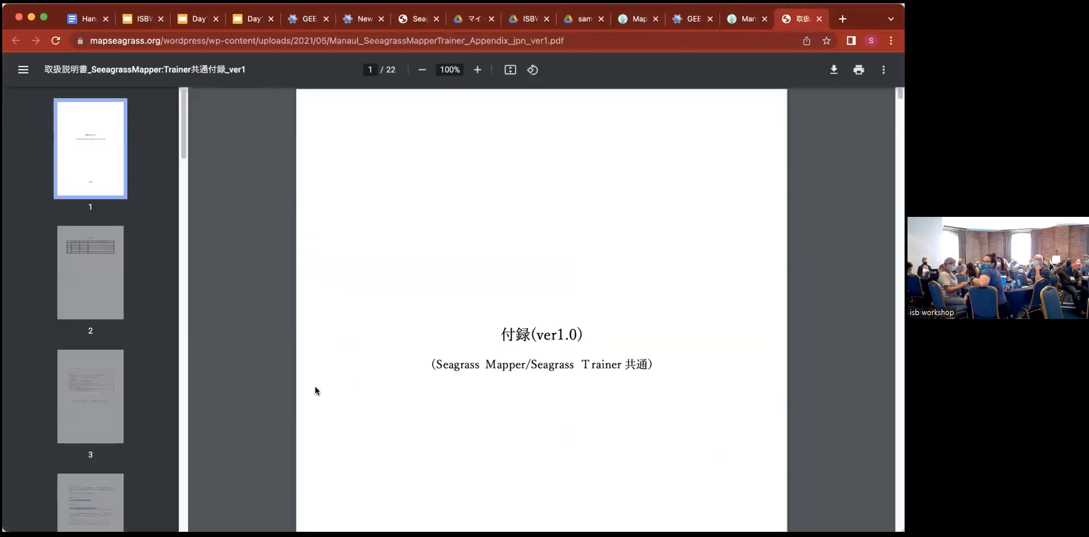
{"action": "scroll", "coordinate": [80, 386], "scroll_direction": "down", "scroll_amount": 10}
{"action": "scroll", "coordinate": [80, 384], "scroll_direction": "down", "scroll_amount": 18}
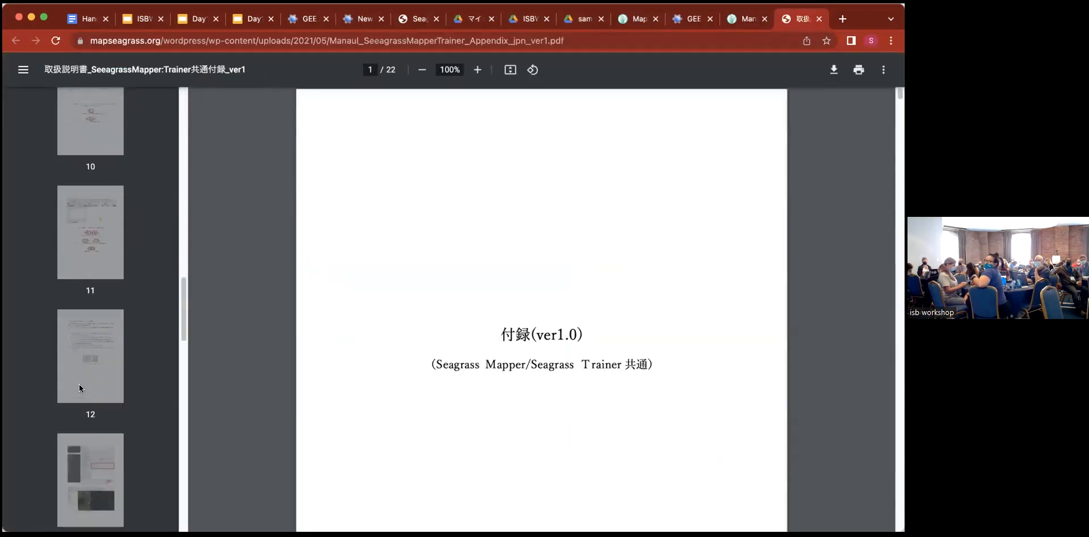
{"action": "left_click", "coordinate": [90, 362]}
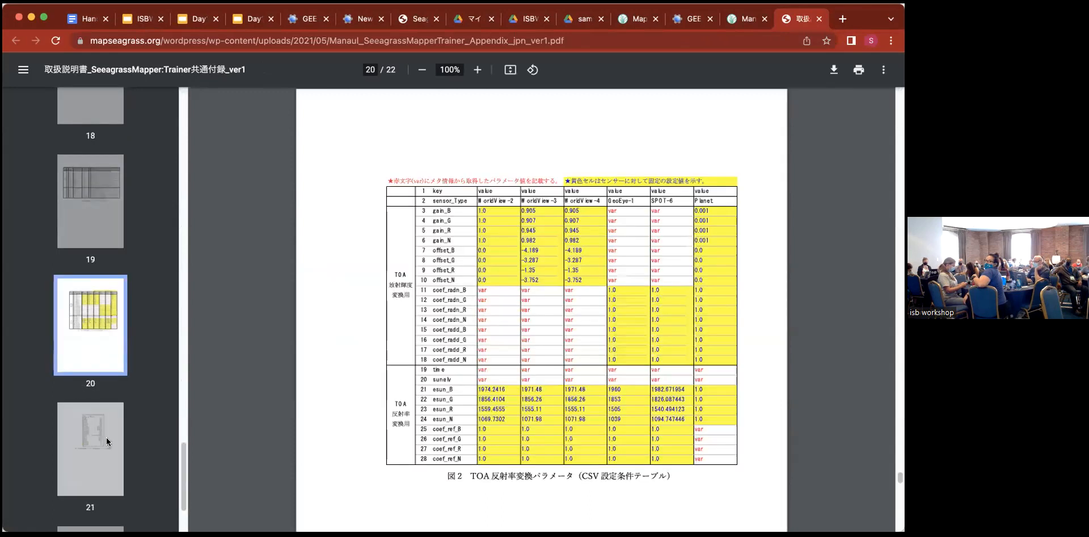
{"action": "scroll", "coordinate": [106, 438], "scroll_direction": "down", "scroll_amount": 2}
{"action": "left_click", "coordinate": [105, 443]}
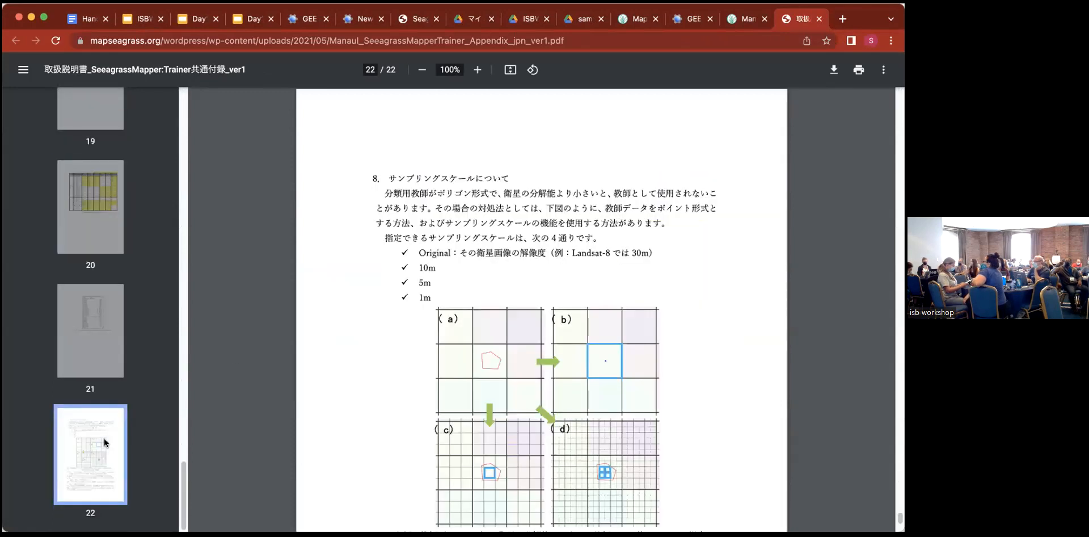
Step: Switch back to the Seagrass Mapper app, highlight its web address, and focus the asset name field
{"action": "left_click", "coordinate": [744, 21]}
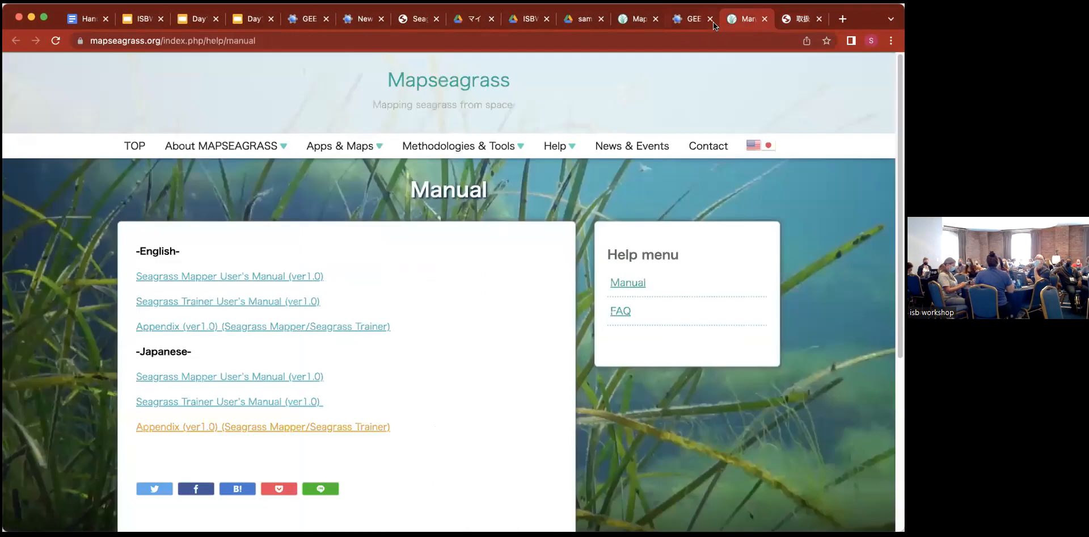
{"action": "left_click", "coordinate": [696, 21]}
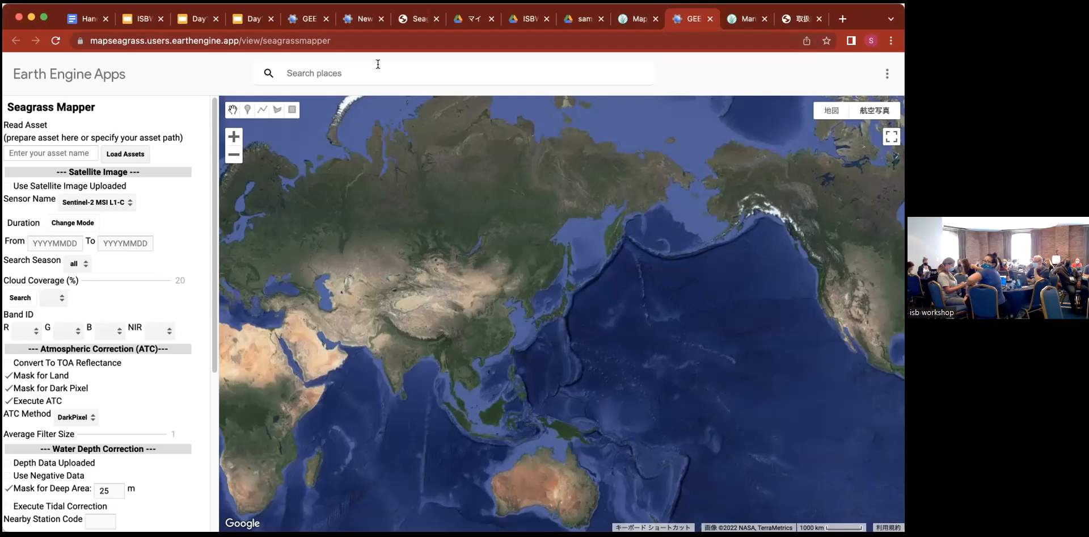
{"action": "key", "text": "super+l"}
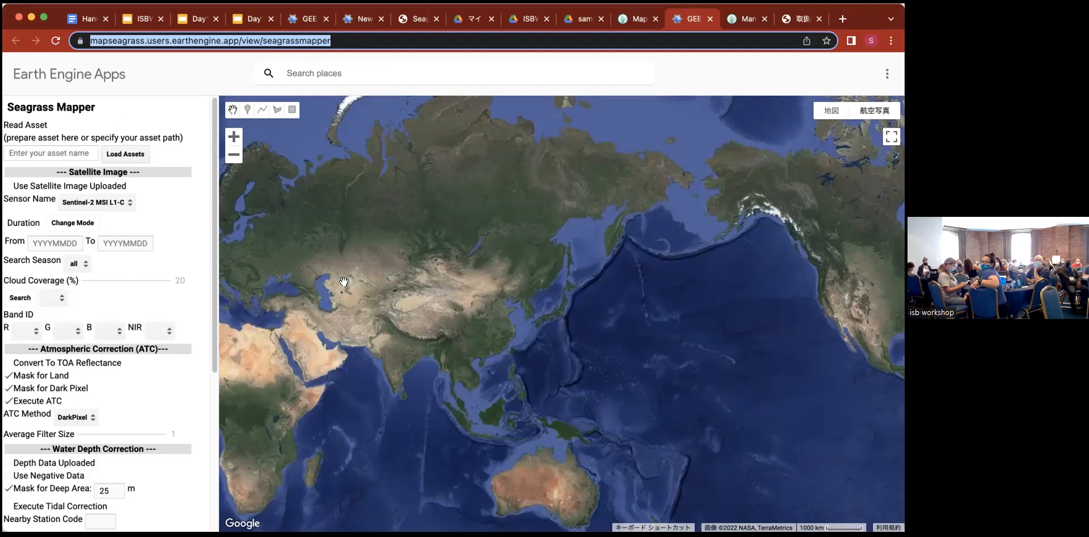
{"action": "mouse_move", "coordinate": [45, 17]}
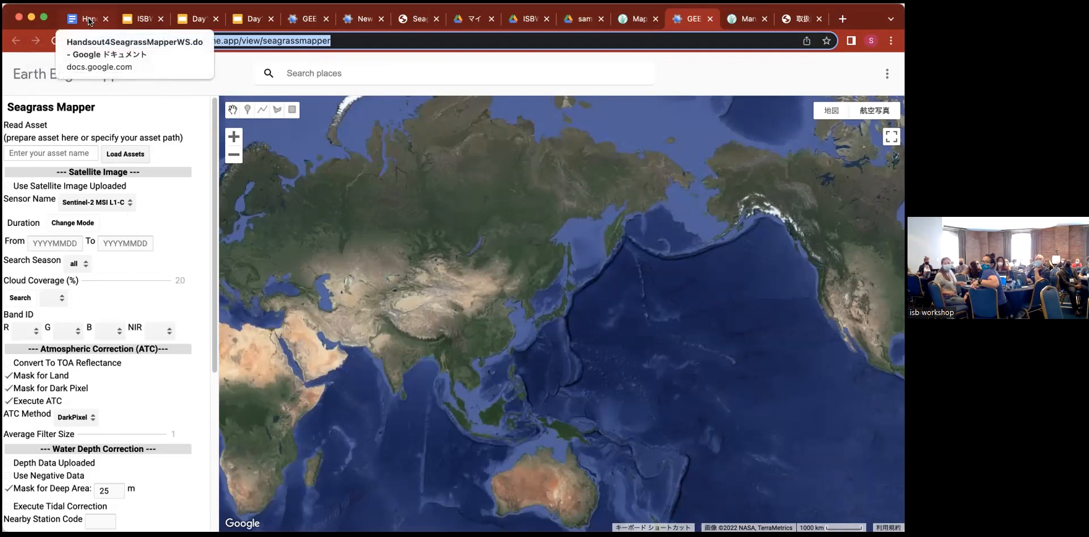
{"action": "left_click", "coordinate": [20, 151]}
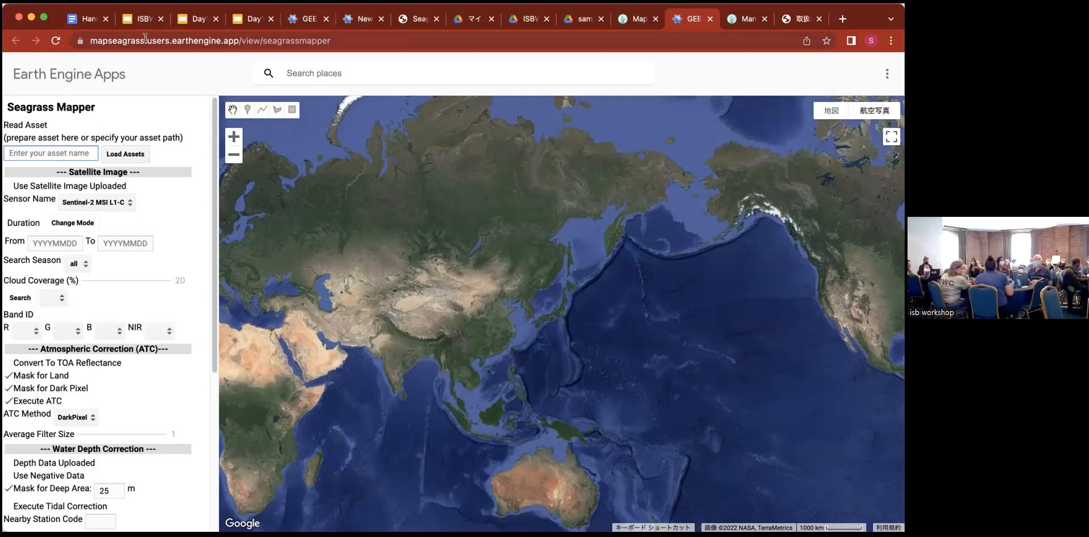
Step: Copy the asset name sample_nanao_1506 from the hands-on exercise slide in the Day1_Case study in Nanao Bay presentation
{"action": "left_click", "coordinate": [88, 20]}
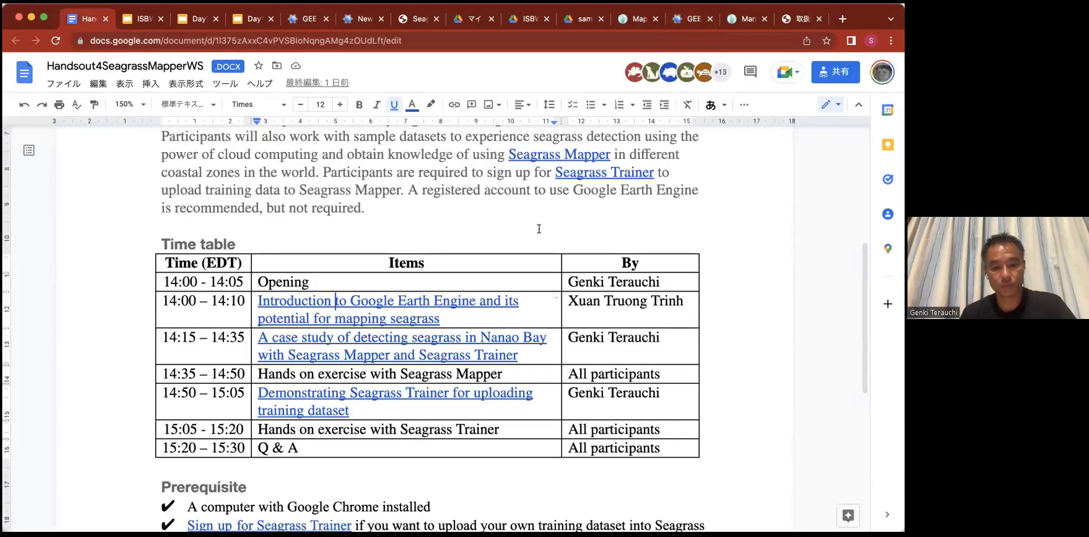
{"action": "left_click", "coordinate": [145, 19]}
{"action": "left_click", "coordinate": [177, 19]}
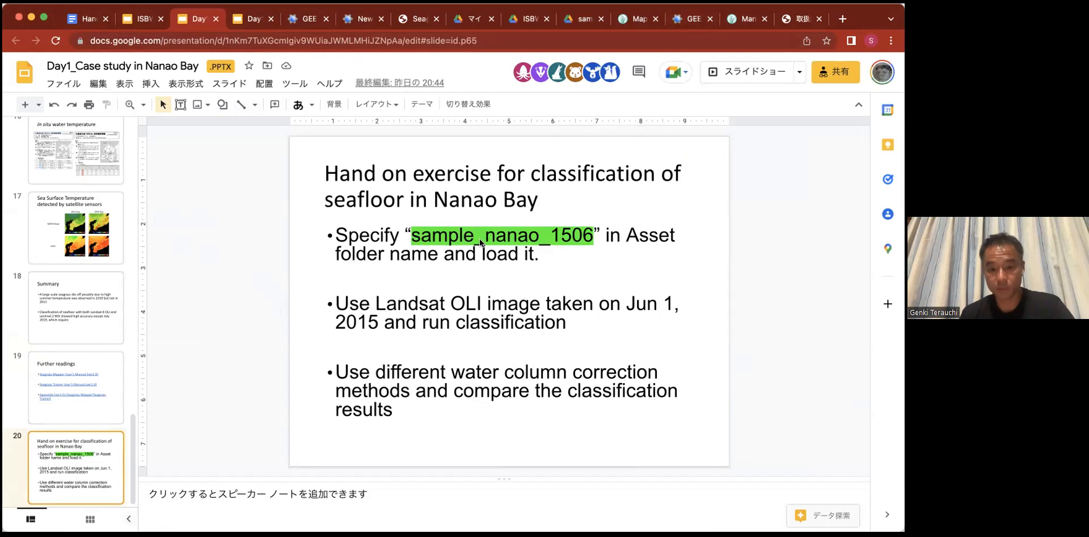
{"action": "left_click", "coordinate": [564, 233]}
{"action": "left_click_drag", "start_coordinate": [409, 235], "coordinate": [591, 228]}
{"action": "key", "text": "super+c"}
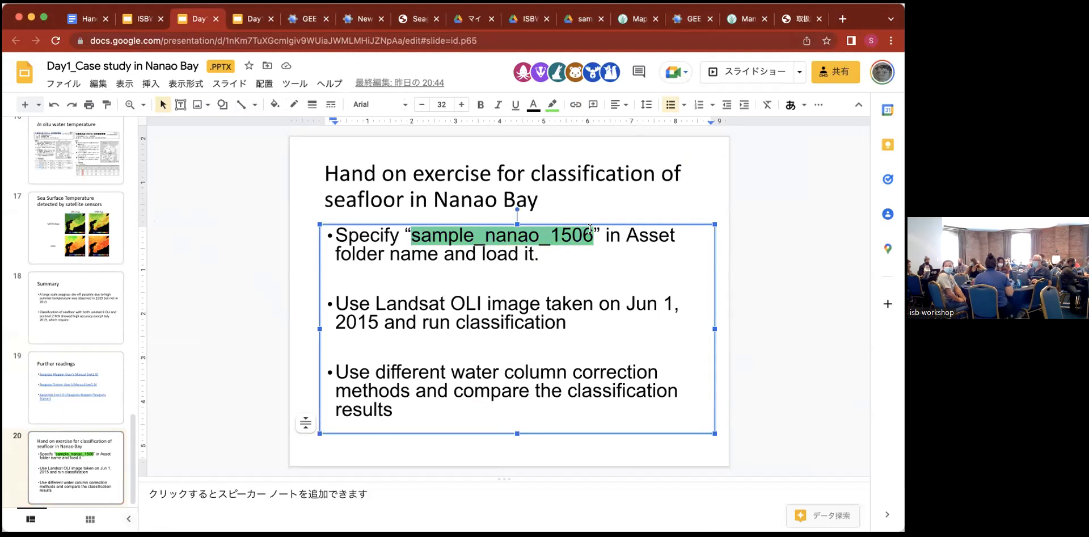
Step: Enter sample_nanao_1506 as the asset name in Seagrass Mapper and load the assets
{"action": "left_click", "coordinate": [687, 19]}
{"action": "left_click", "coordinate": [53, 152]}
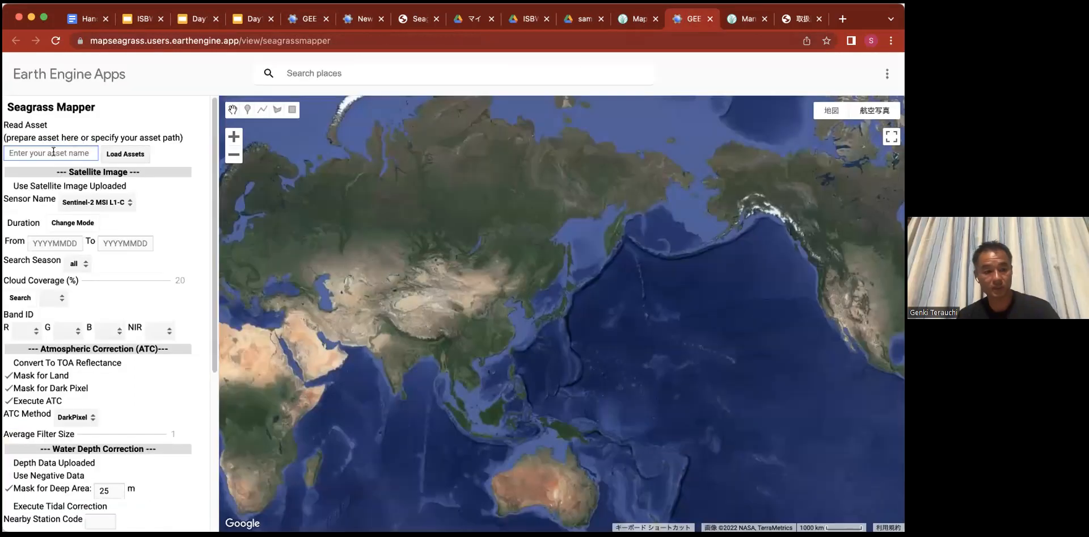
{"action": "key", "text": "super+v"}
{"action": "left_click", "coordinate": [124, 154]}
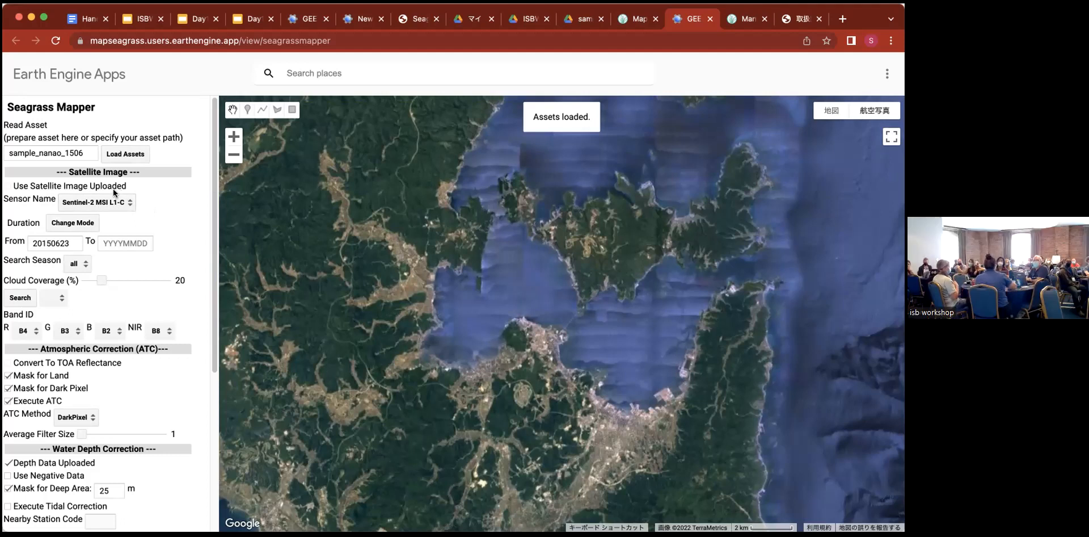
Step: Set the satellite image sensor to Landsat 8 Tier1 TOA Reflectance
{"action": "scroll", "coordinate": [80, 141], "scroll_direction": "up", "scroll_amount": 5}
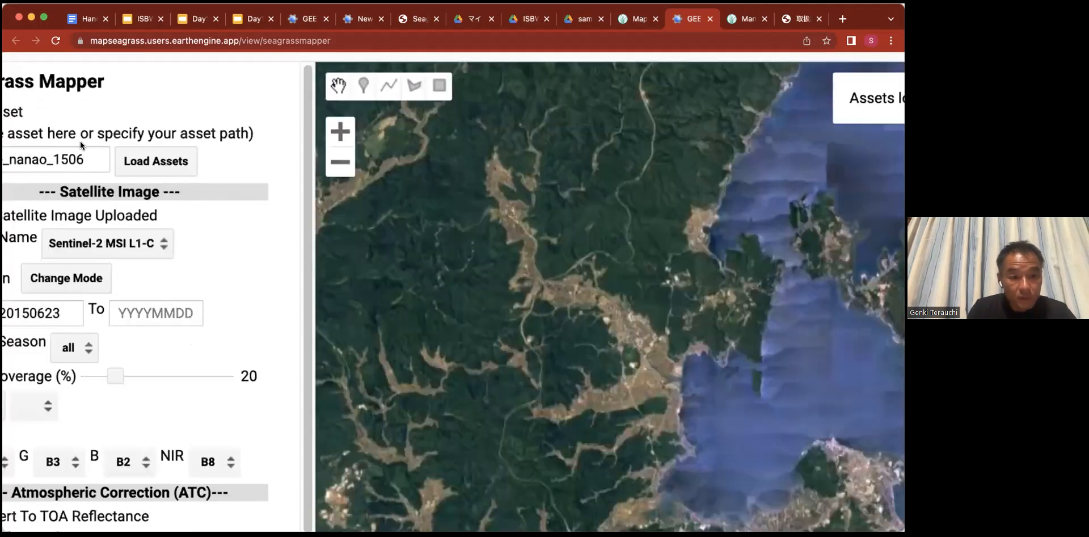
{"action": "scroll", "coordinate": [80, 141], "scroll_direction": "down", "scroll_amount": 5}
{"action": "scroll", "coordinate": [115, 167], "scroll_direction": "up", "scroll_amount": 6}
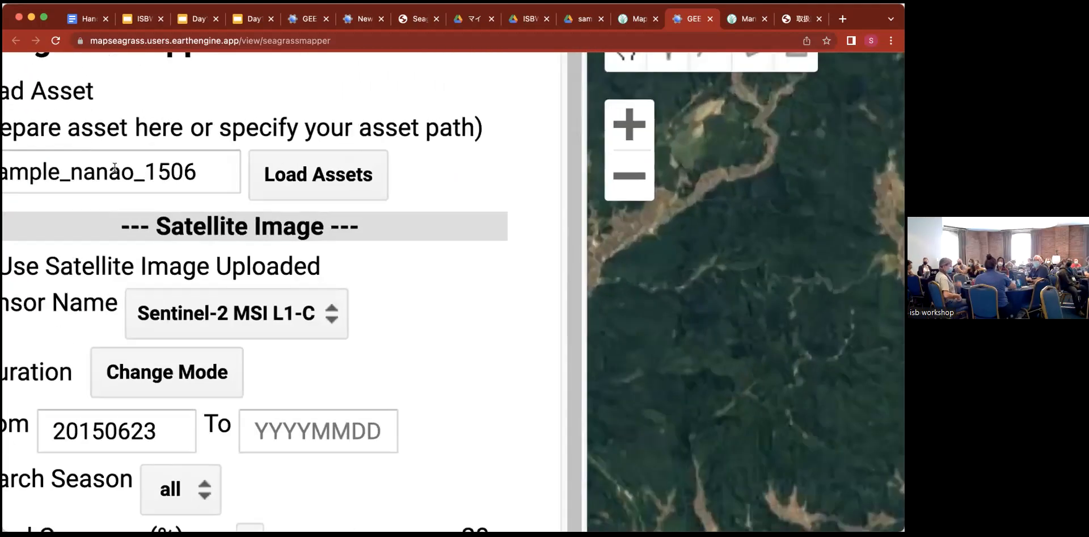
{"action": "scroll", "coordinate": [115, 168], "scroll_direction": "left", "scroll_amount": 3}
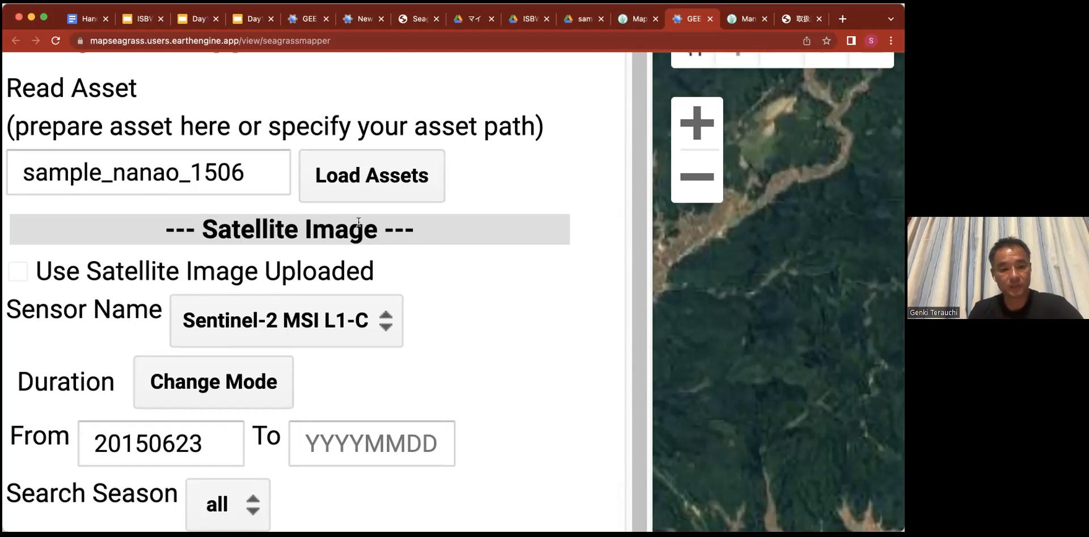
{"action": "left_click", "coordinate": [242, 171]}
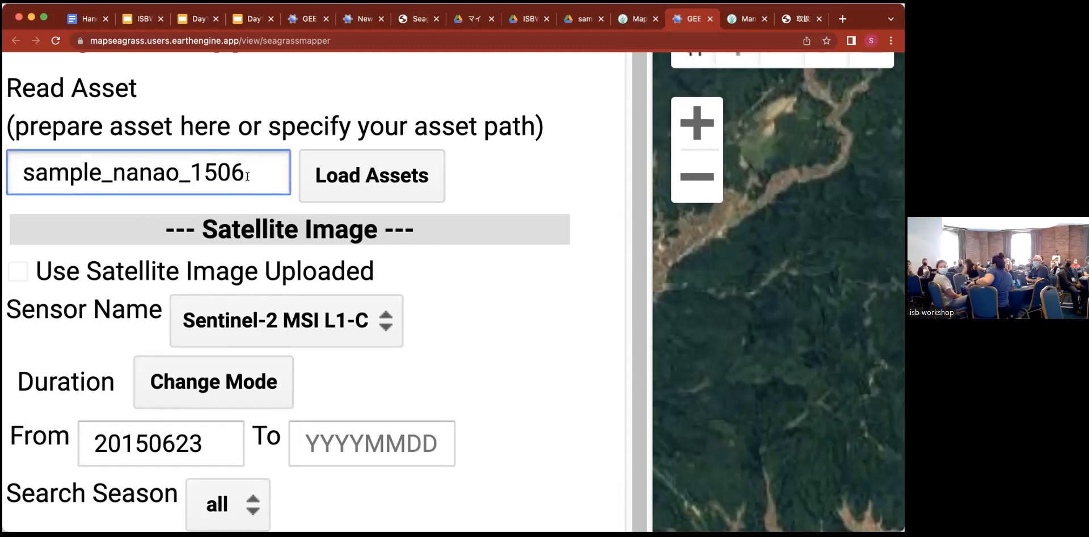
{"action": "scroll", "coordinate": [247, 176], "scroll_direction": "down", "scroll_amount": 1}
{"action": "scroll", "coordinate": [247, 176], "scroll_direction": "down", "scroll_amount": 1}
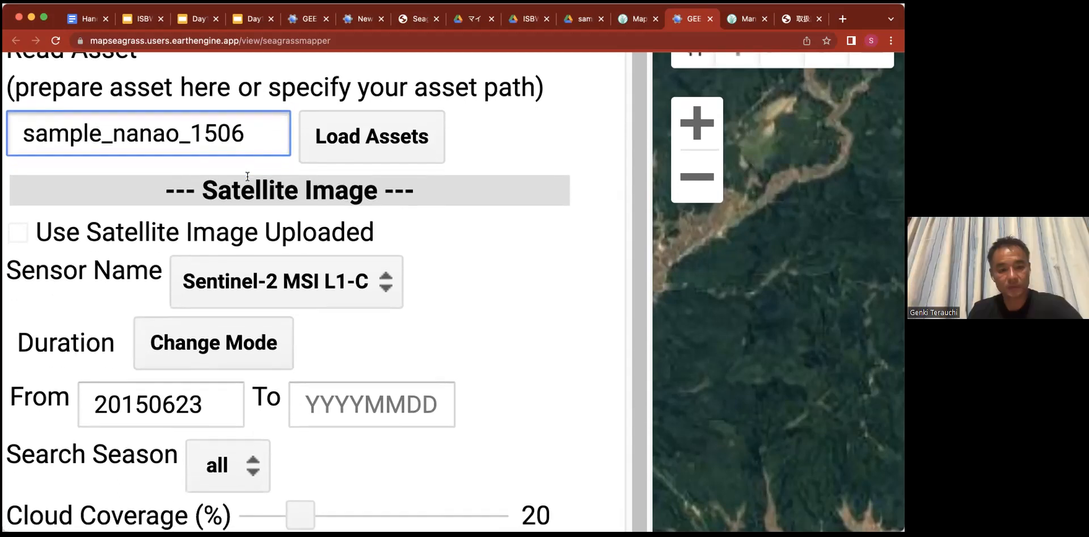
{"action": "scroll", "coordinate": [248, 176], "scroll_direction": "down", "scroll_amount": 3}
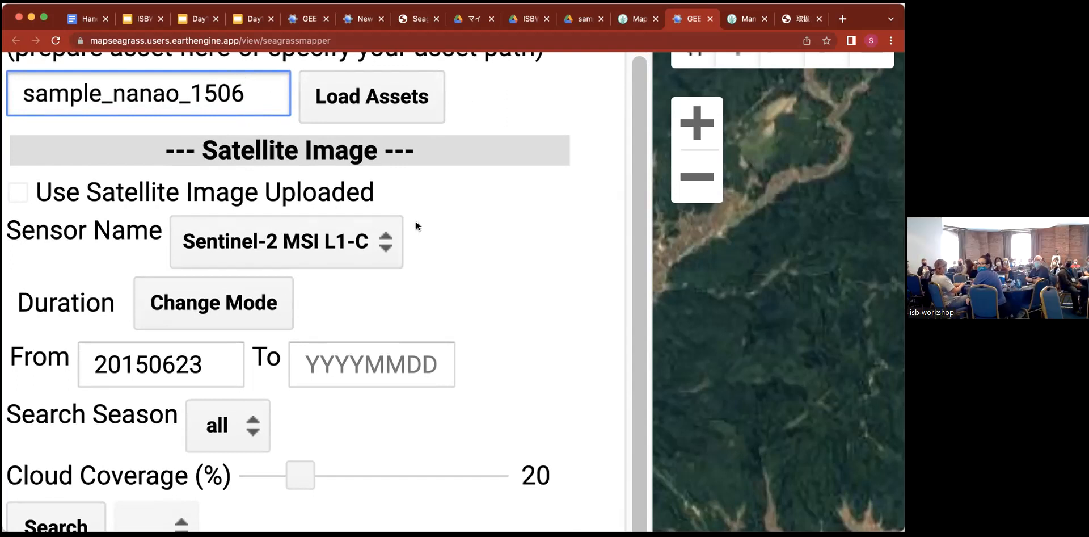
{"action": "scroll", "coordinate": [416, 221], "scroll_direction": "down", "scroll_amount": 2}
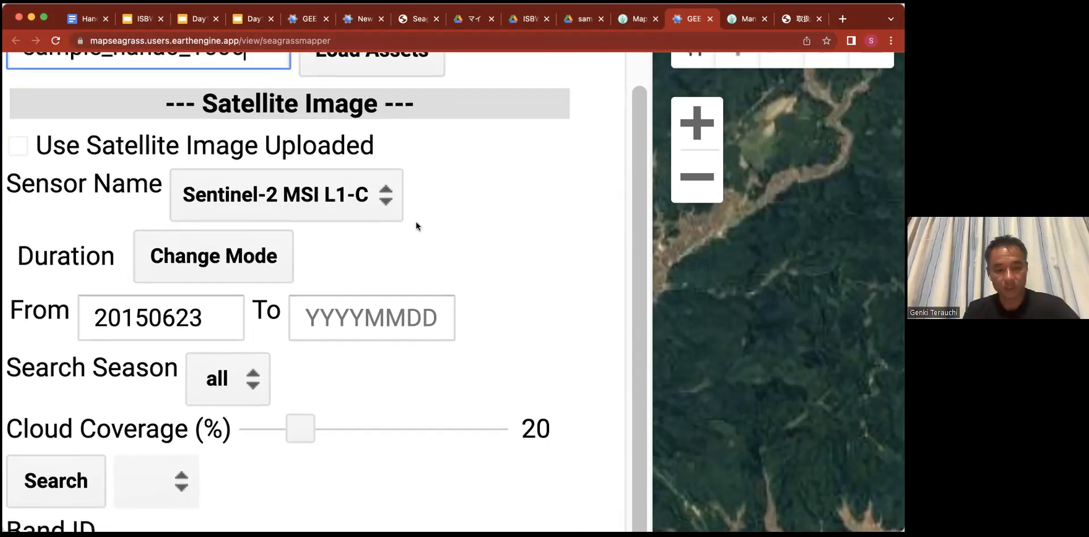
{"action": "left_click", "coordinate": [288, 207]}
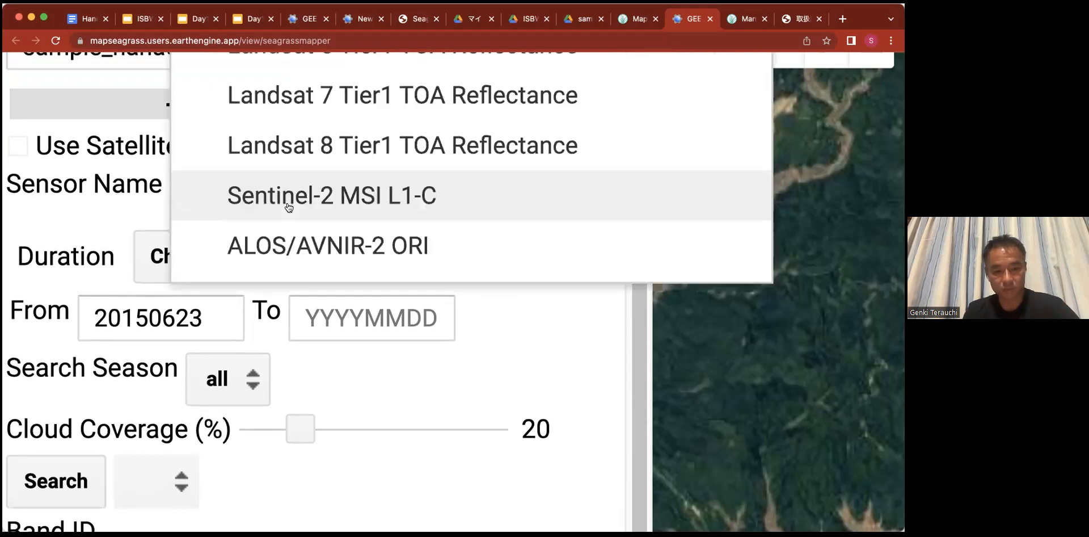
{"action": "left_click", "coordinate": [305, 151]}
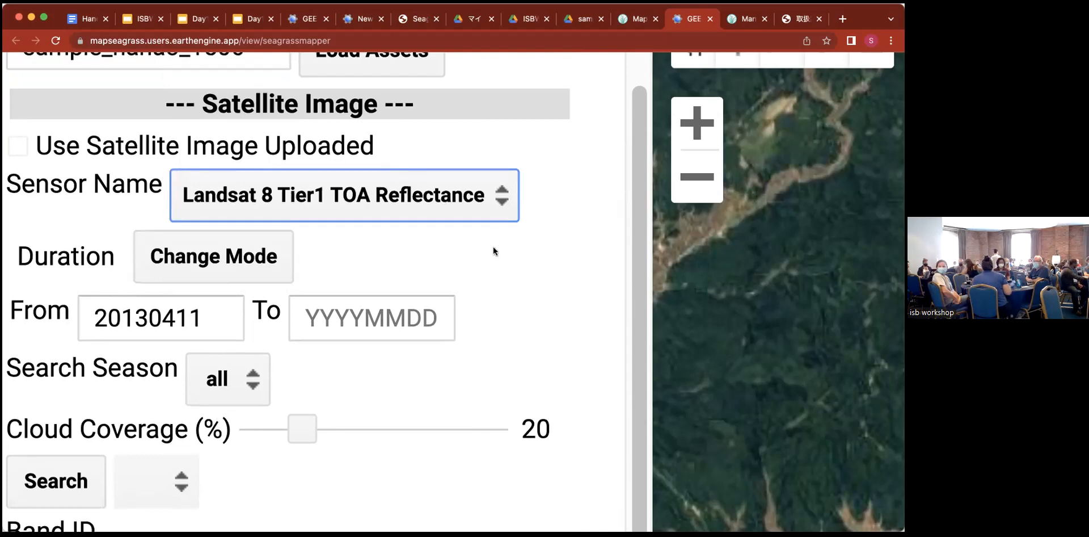
Step: Set the start date of the image search duration to 20150601
{"action": "scroll", "coordinate": [492, 246], "scroll_direction": "down", "scroll_amount": 1}
{"action": "left_click", "coordinate": [145, 288]}
{"action": "key", "text": "BackSpace"}
{"action": "type", "text": "5"}
{"action": "key", "text": "Left"}
{"action": "key", "text": "Right"}
{"action": "key", "text": "Right"}
{"action": "key", "text": "BackSpace"}
{"action": "key", "text": "BackSpace"}
{"action": "key", "text": "BackSpace"}
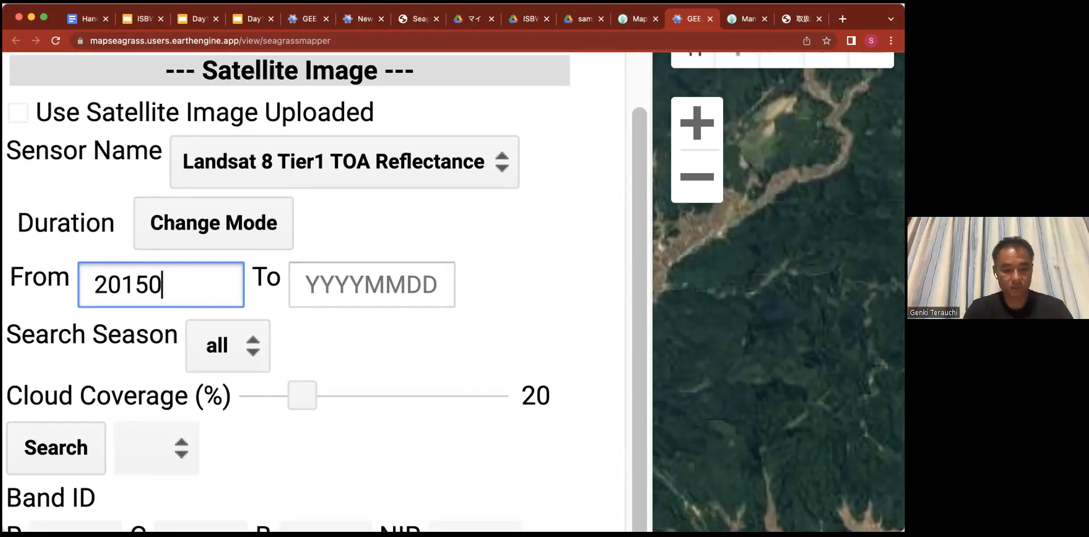
{"action": "type", "text": "6"}
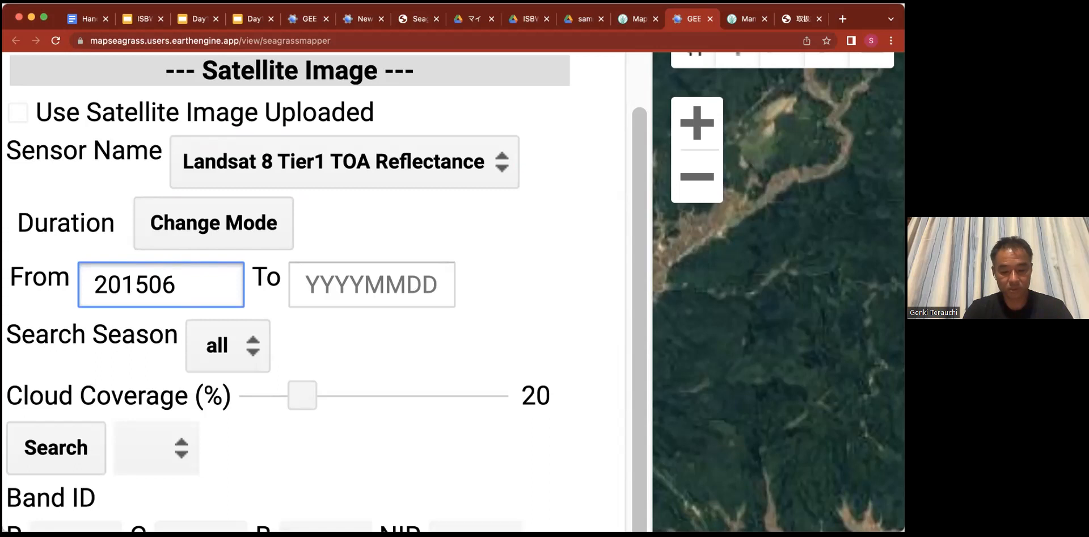
{"action": "type", "text": "01"}
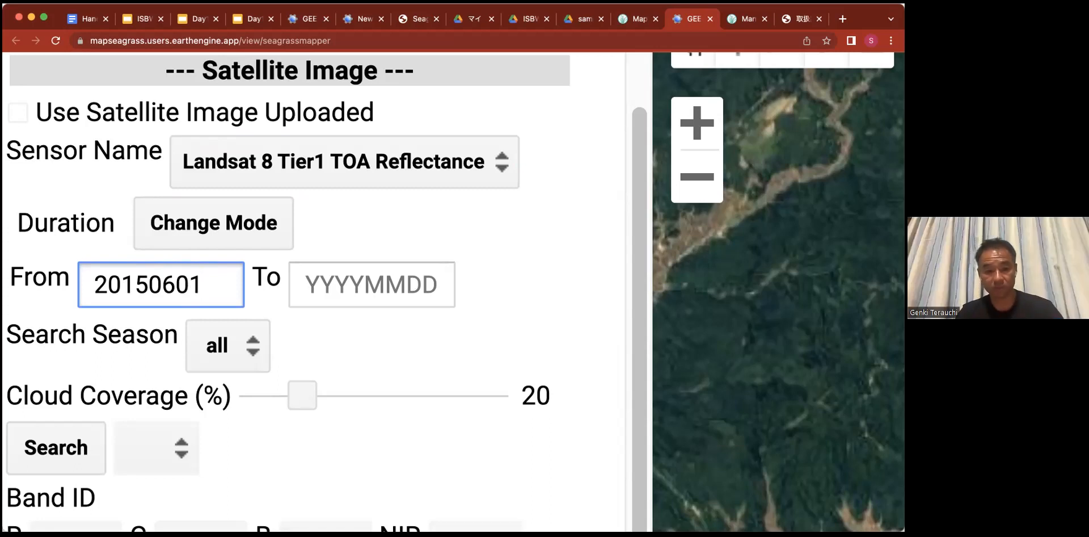
{"action": "scroll", "coordinate": [94, 362], "scroll_direction": "down", "scroll_amount": 2}
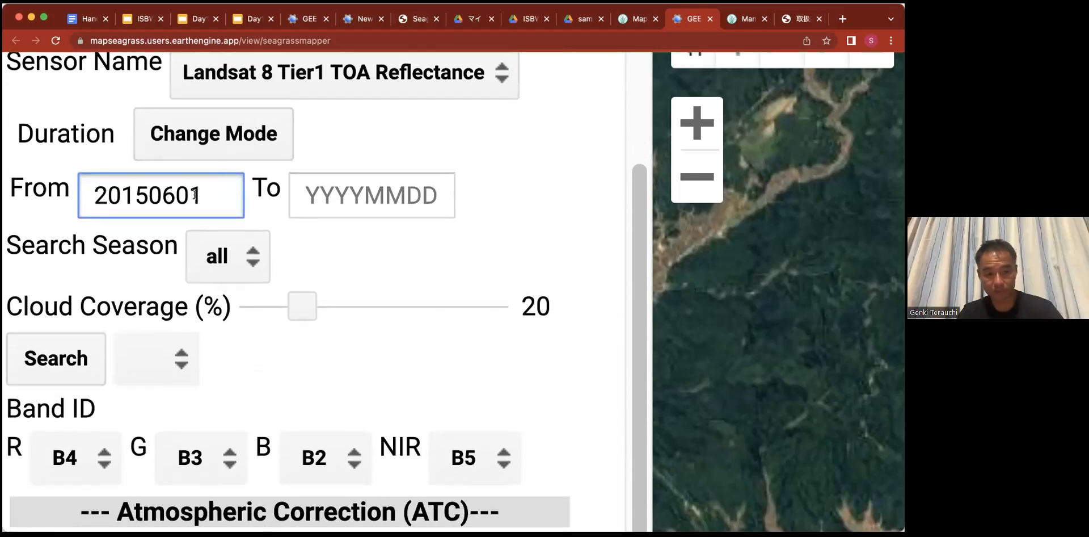
{"action": "scroll", "coordinate": [196, 266], "scroll_direction": "down", "scroll_amount": 1}
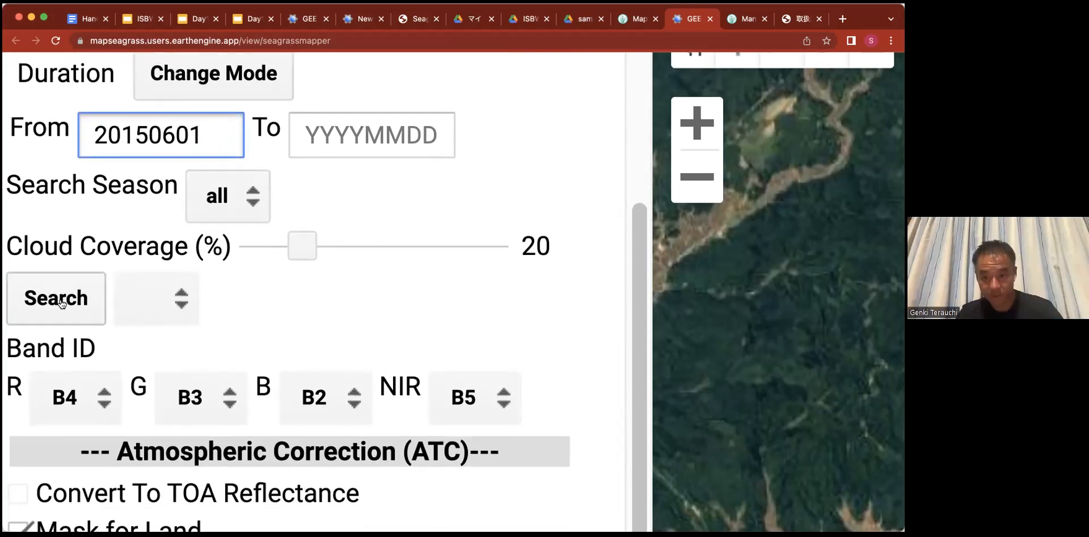
Step: Search for Landsat 8 images from the entered start date and keep LC08_109034_20150601 as the selected image
{"action": "left_click", "coordinate": [63, 303]}
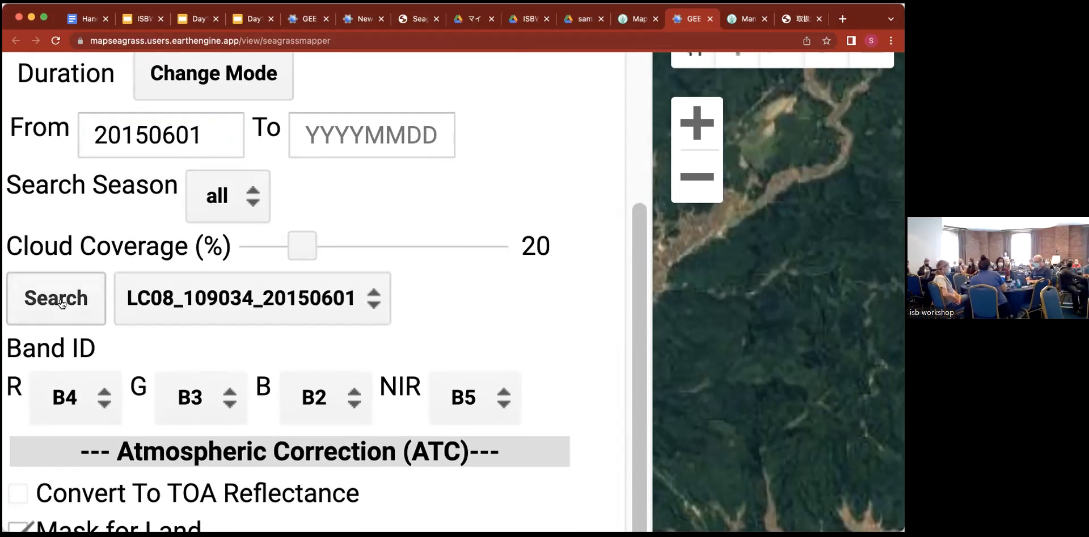
{"action": "left_click", "coordinate": [278, 306]}
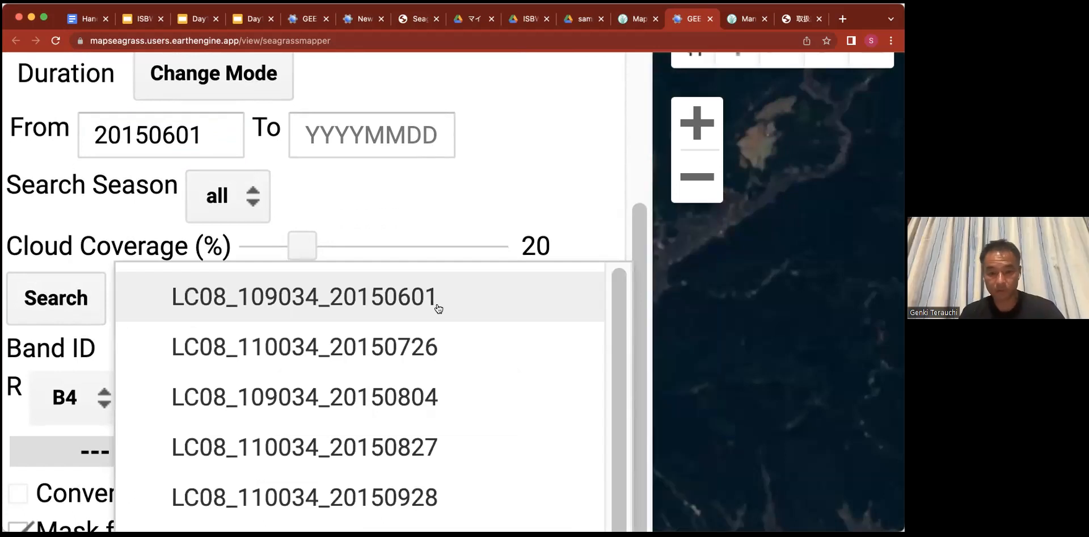
{"action": "left_click", "coordinate": [538, 169]}
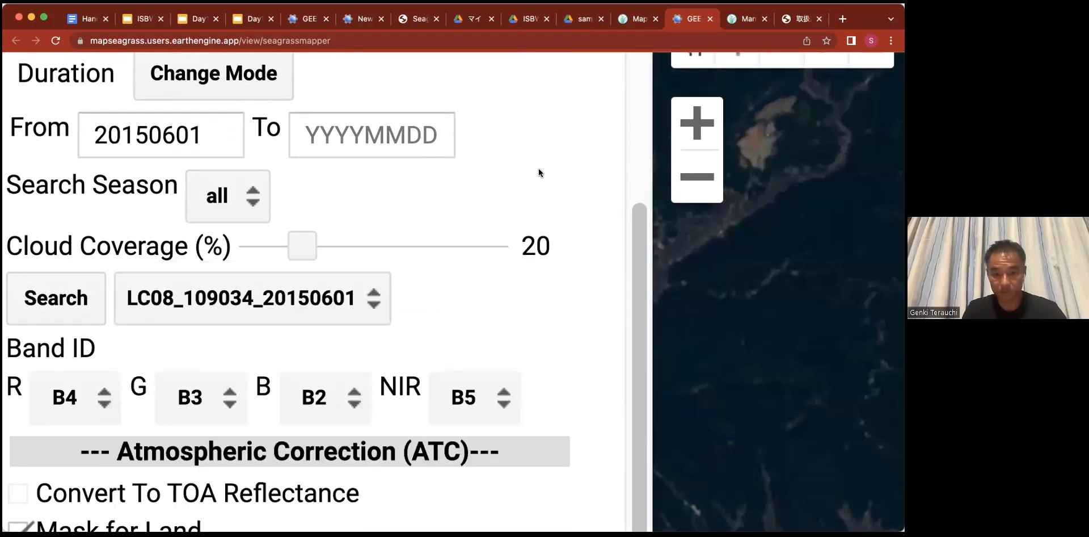
{"action": "scroll", "coordinate": [514, 186], "scroll_direction": "down", "scroll_amount": 3}
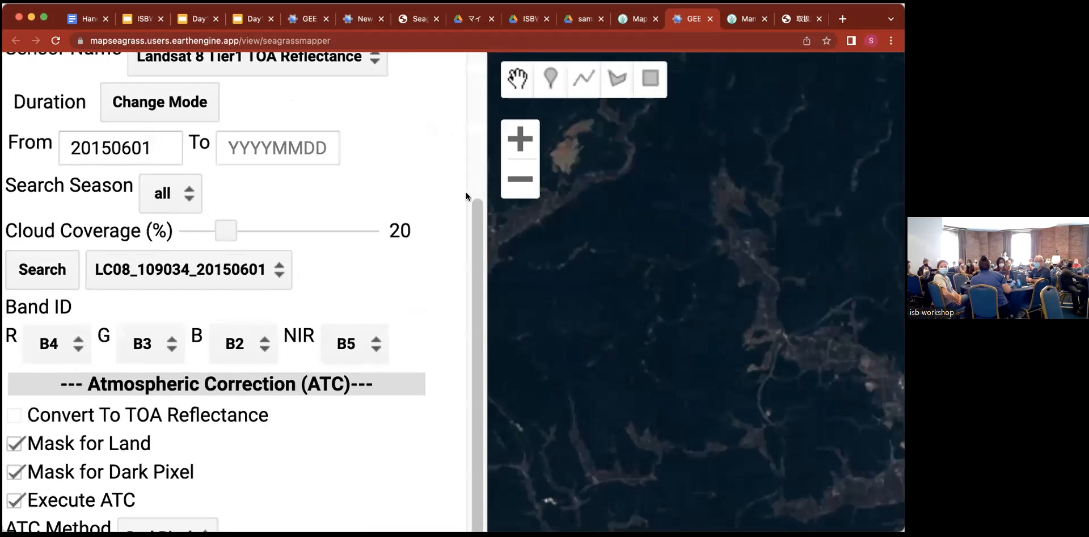
{"action": "scroll", "coordinate": [388, 217], "scroll_direction": "down", "scroll_amount": 1}
{"action": "scroll", "coordinate": [387, 215], "scroll_direction": "down", "scroll_amount": 1}
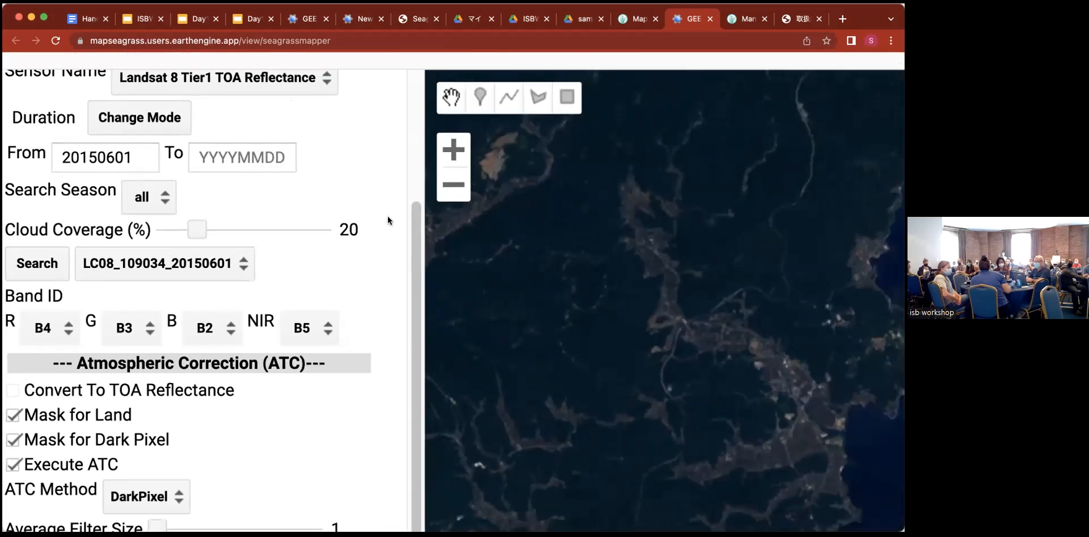
Step: Preview the images LC08_110034_20150726, LC08_109034_20150804 and LC08_110034_20150827 on the map
{"action": "left_click", "coordinate": [249, 266]}
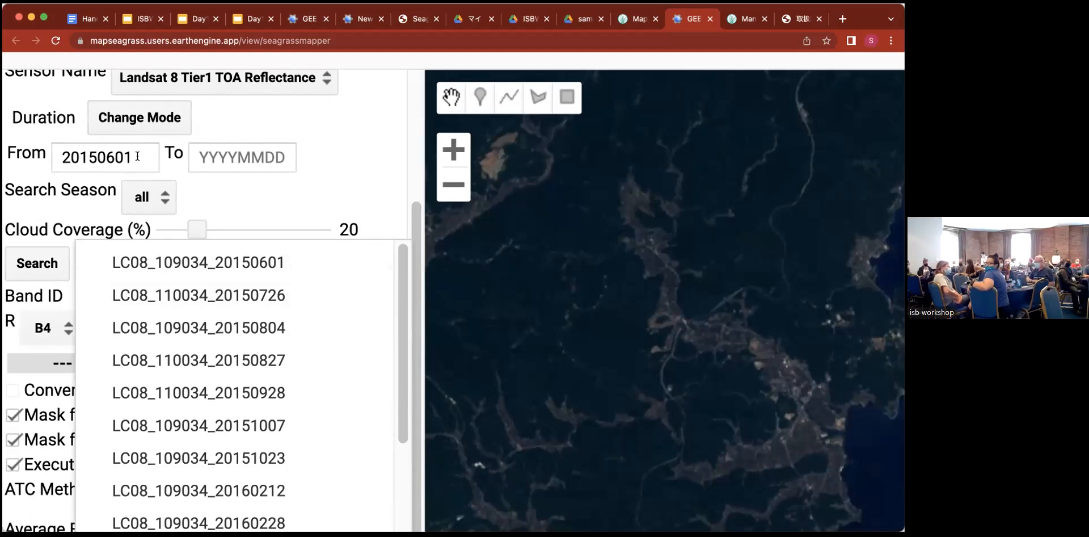
{"action": "left_click", "coordinate": [259, 293]}
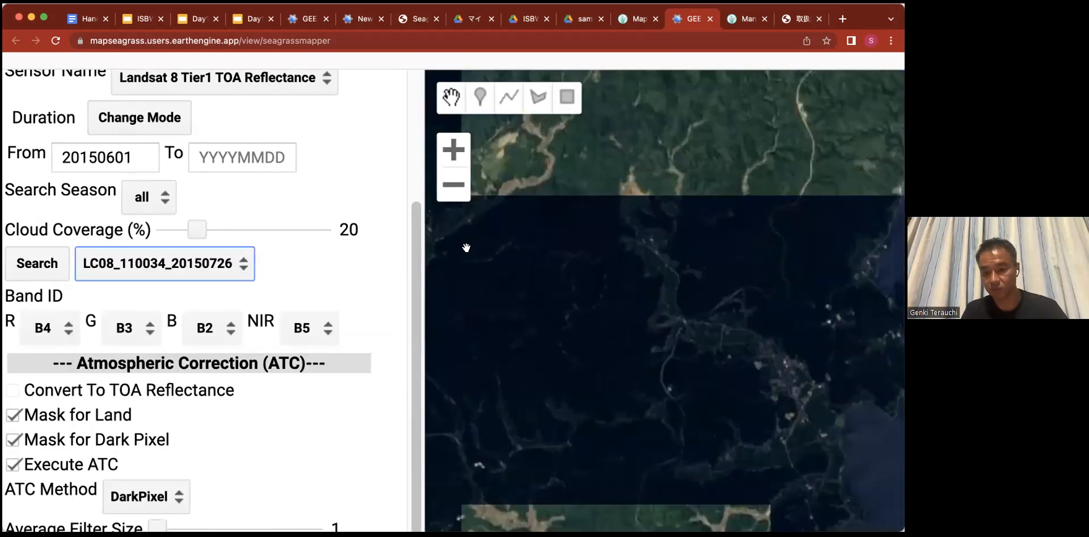
{"action": "left_click", "coordinate": [225, 266]}
{"action": "left_click", "coordinate": [195, 297]}
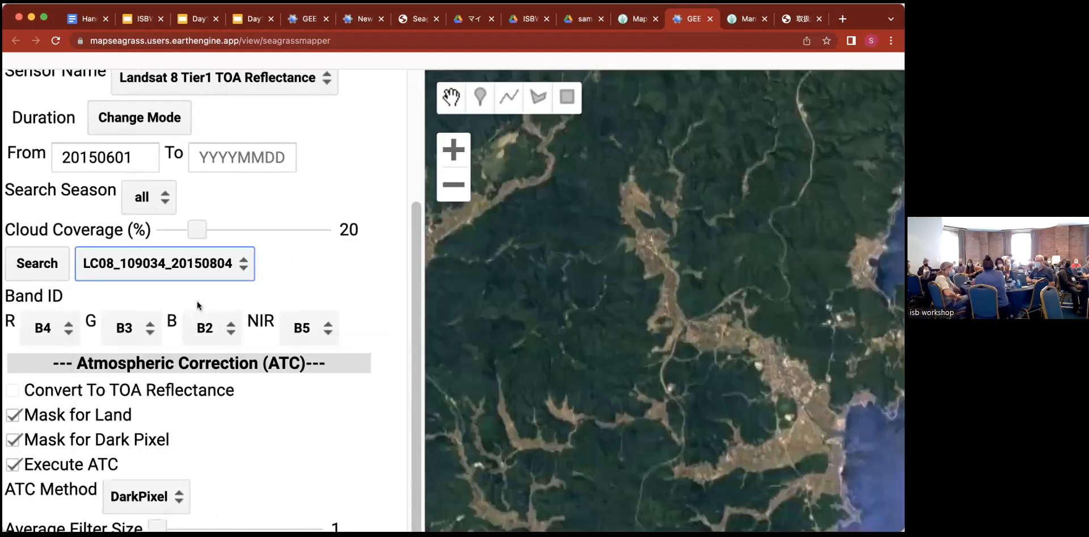
{"action": "left_click", "coordinate": [194, 262]}
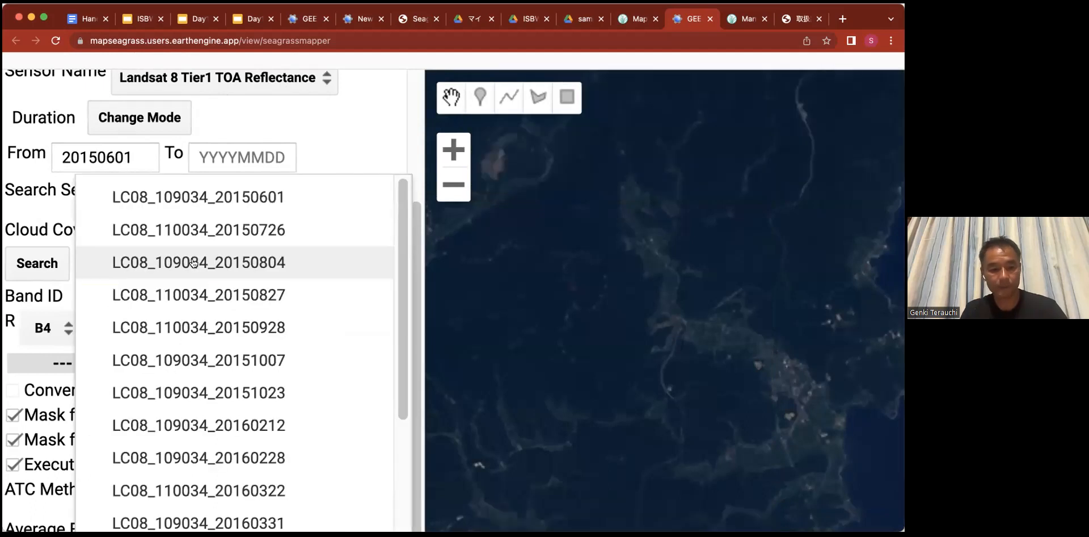
{"action": "left_click", "coordinate": [196, 297]}
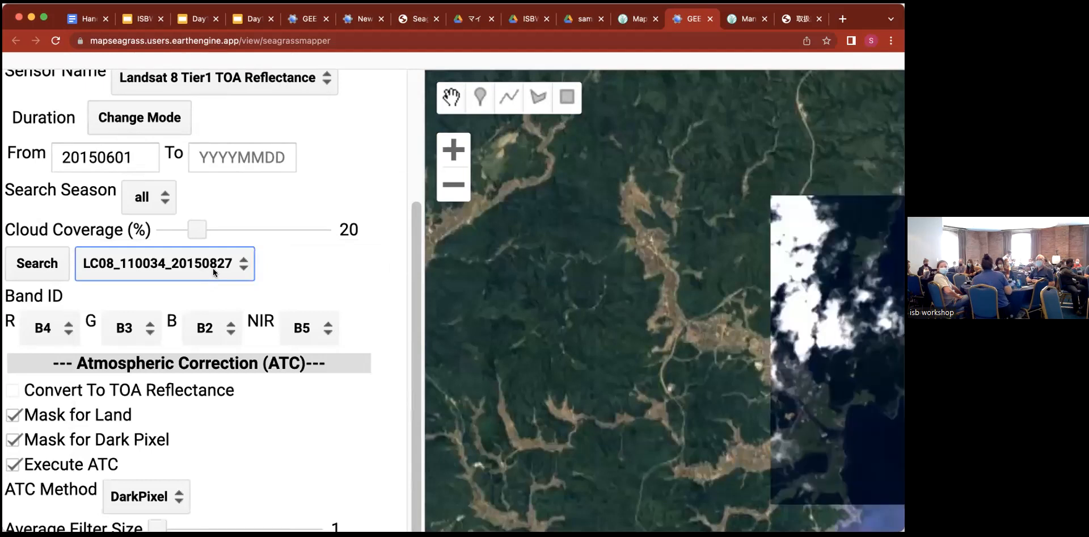
Step: Select LC08_109034_20150601 as the satellite image and bring the bay into view on the map
{"action": "left_click", "coordinate": [227, 265]}
{"action": "left_click", "coordinate": [236, 174]}
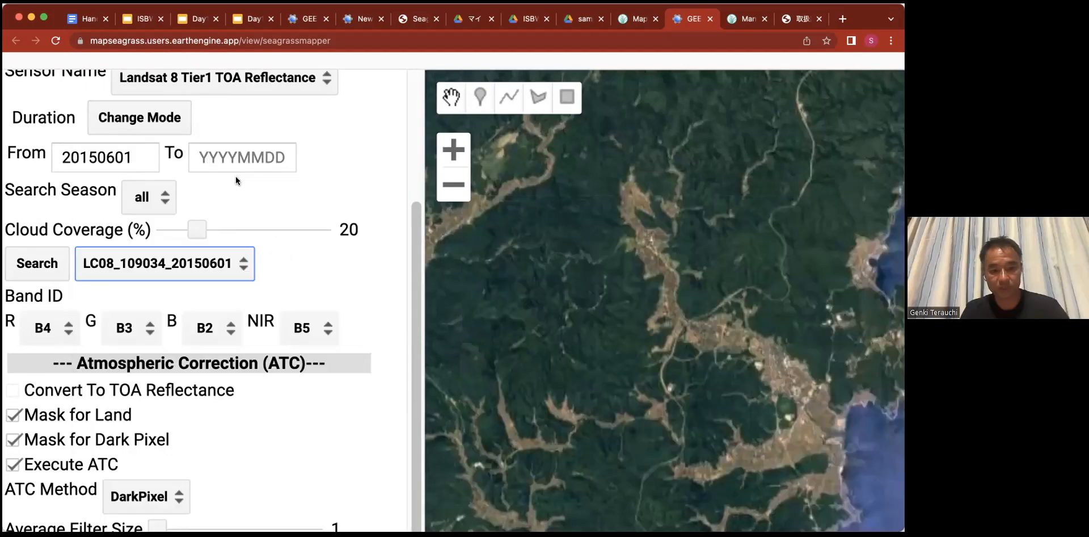
{"action": "left_click_drag", "start_coordinate": [840, 291], "coordinate": [534, 200]}
{"action": "left_click_drag", "start_coordinate": [641, 310], "coordinate": [625, 223]}
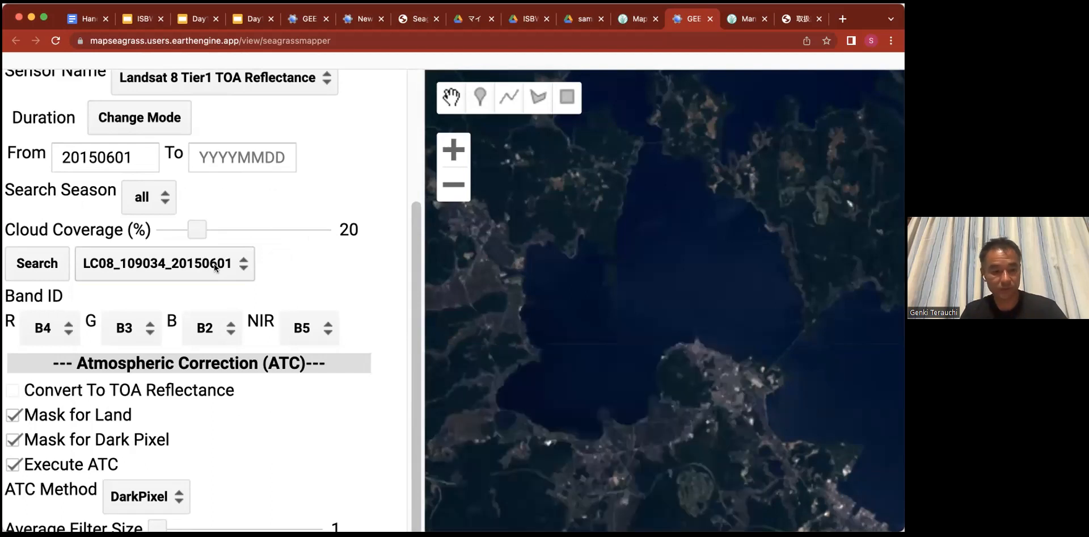
Step: Turn off the dark pixel mask and keep DarkPixel as the atmospheric correction method
{"action": "scroll", "coordinate": [275, 357], "scroll_direction": "down", "scroll_amount": 3}
{"action": "scroll", "coordinate": [276, 360], "scroll_direction": "down", "scroll_amount": 3}
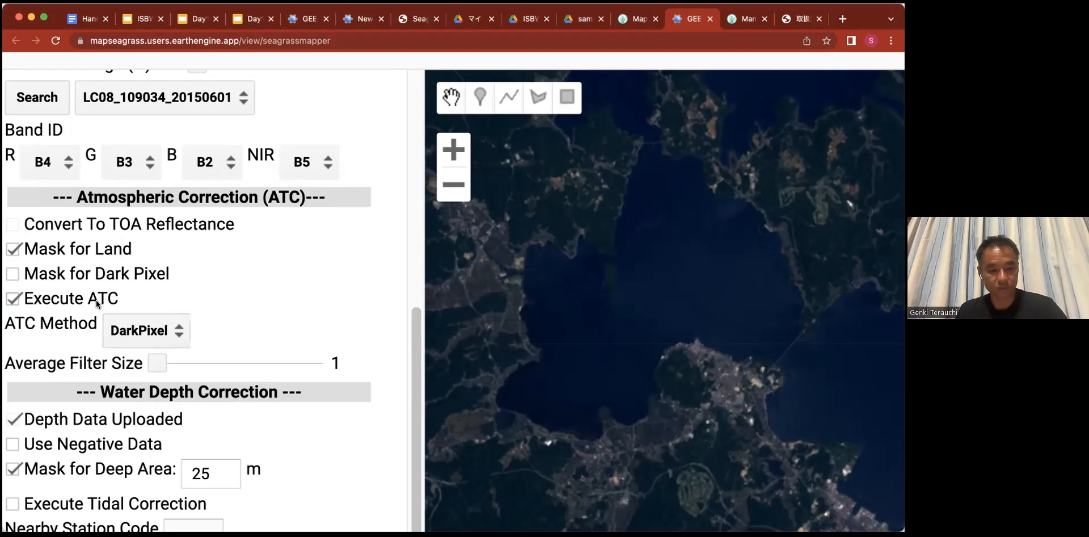
{"action": "left_click", "coordinate": [140, 337]}
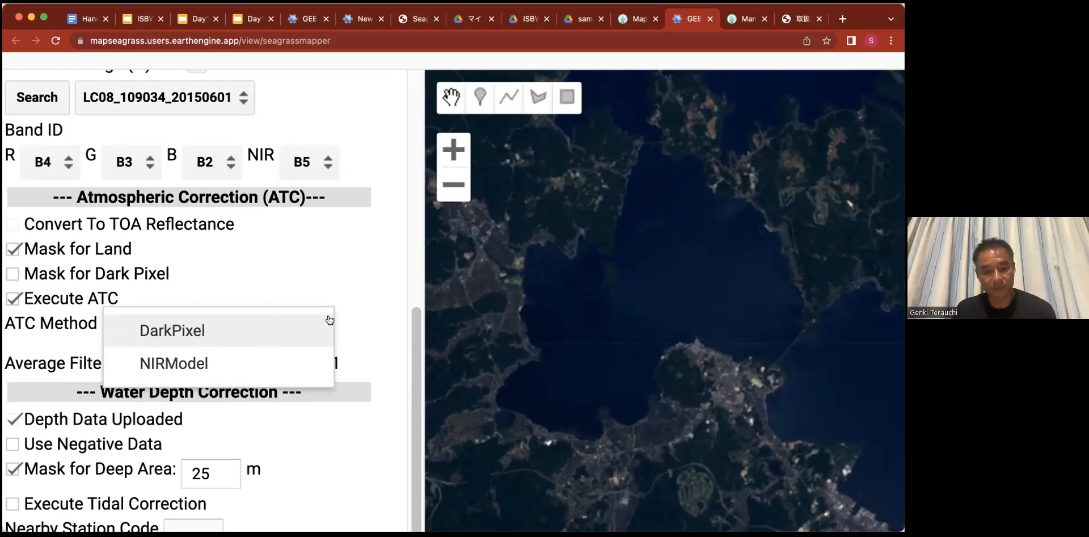
{"action": "left_click", "coordinate": [363, 307]}
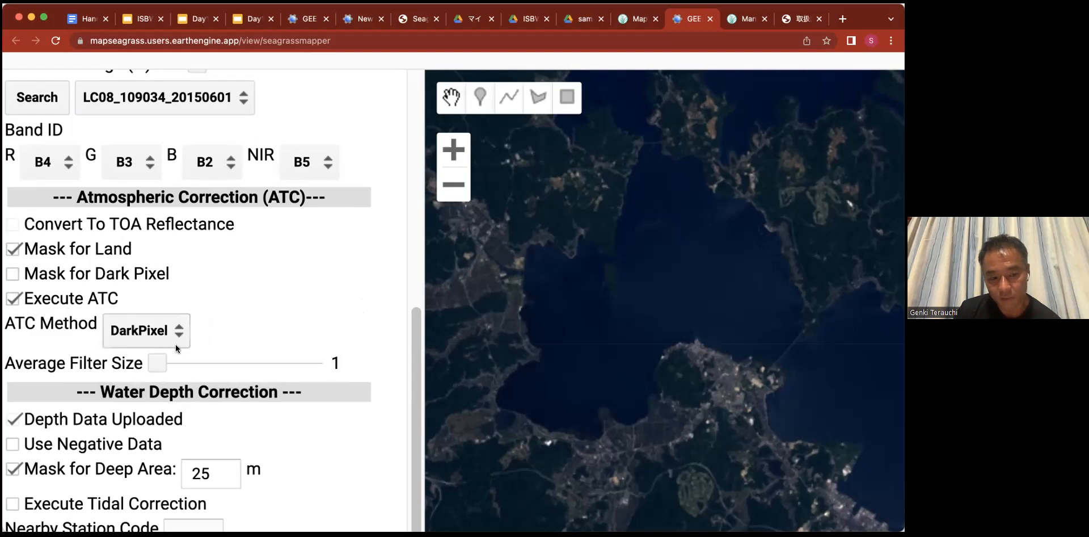
Step: Set the deep area mask in the water depth correction to 10 m
{"action": "scroll", "coordinate": [316, 352], "scroll_direction": "down", "scroll_amount": 1}
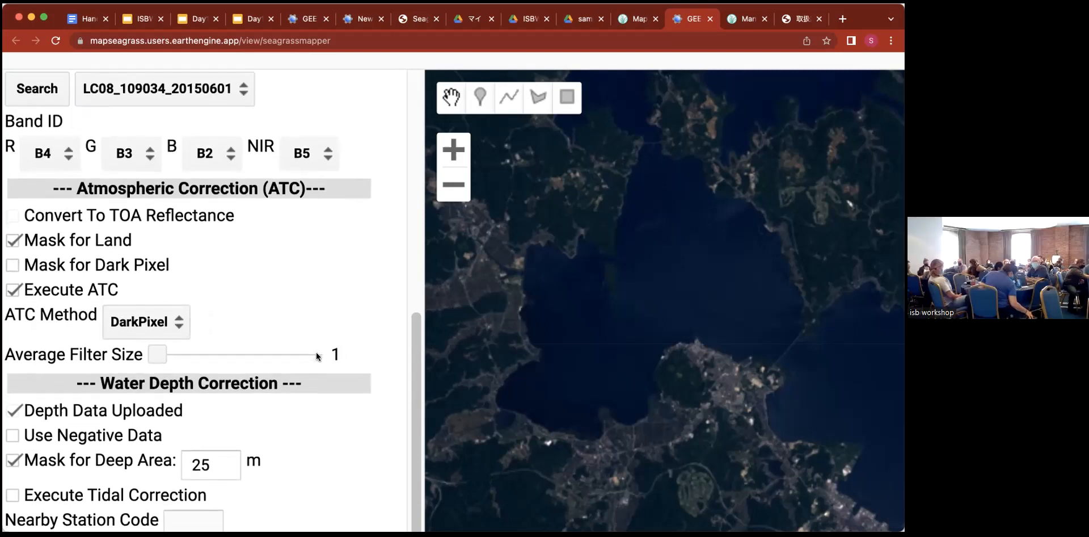
{"action": "scroll", "coordinate": [315, 352], "scroll_direction": "down", "scroll_amount": 4}
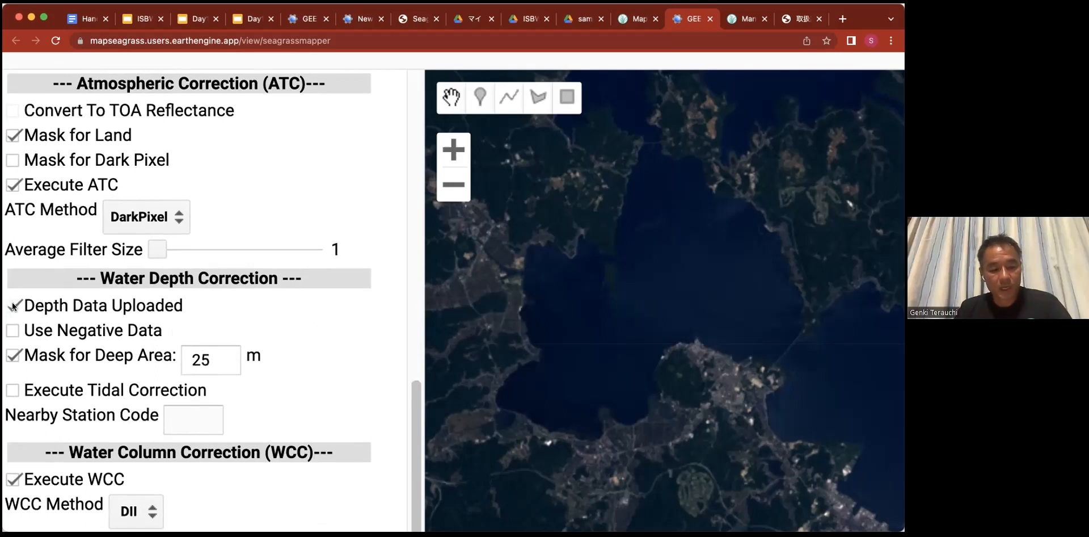
{"action": "scroll", "coordinate": [37, 296], "scroll_direction": "up", "scroll_amount": 10}
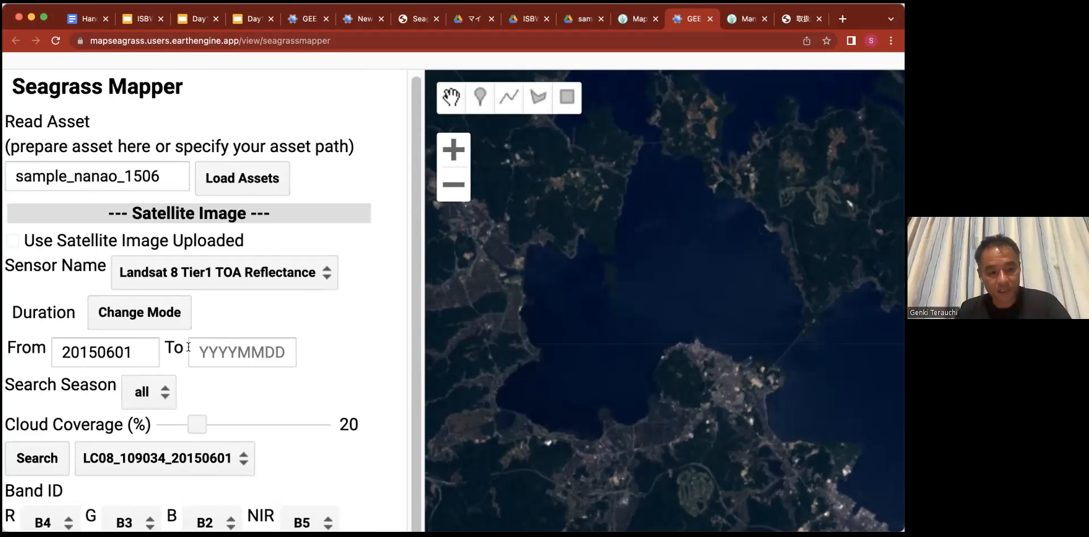
{"action": "scroll", "coordinate": [181, 340], "scroll_direction": "down", "scroll_amount": 3}
{"action": "scroll", "coordinate": [179, 352], "scroll_direction": "down", "scroll_amount": 4}
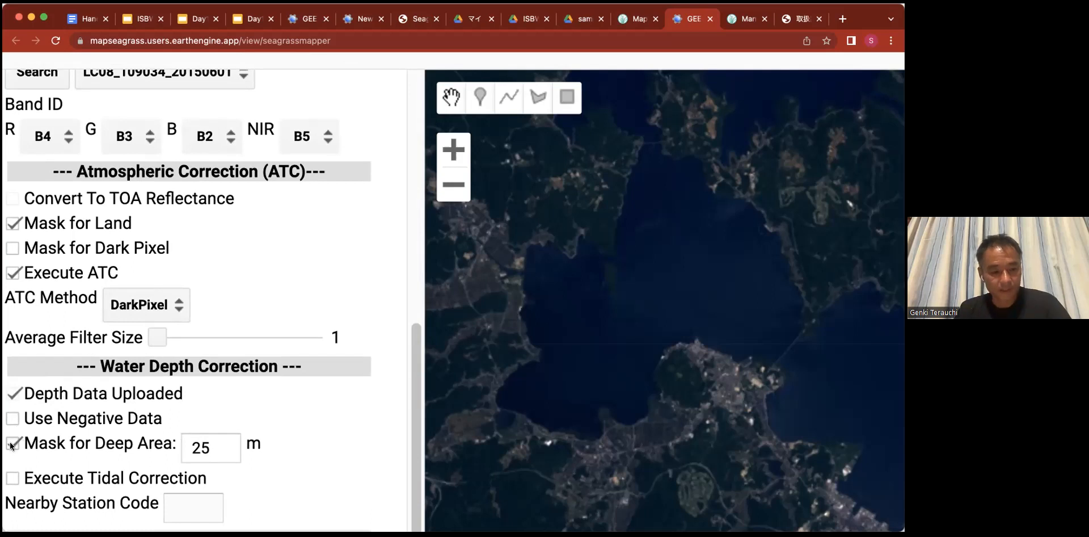
{"action": "left_click", "coordinate": [217, 447]}
{"action": "left_click_drag", "start_coordinate": [216, 447], "coordinate": [182, 446]}
{"action": "type", "text": "10"}
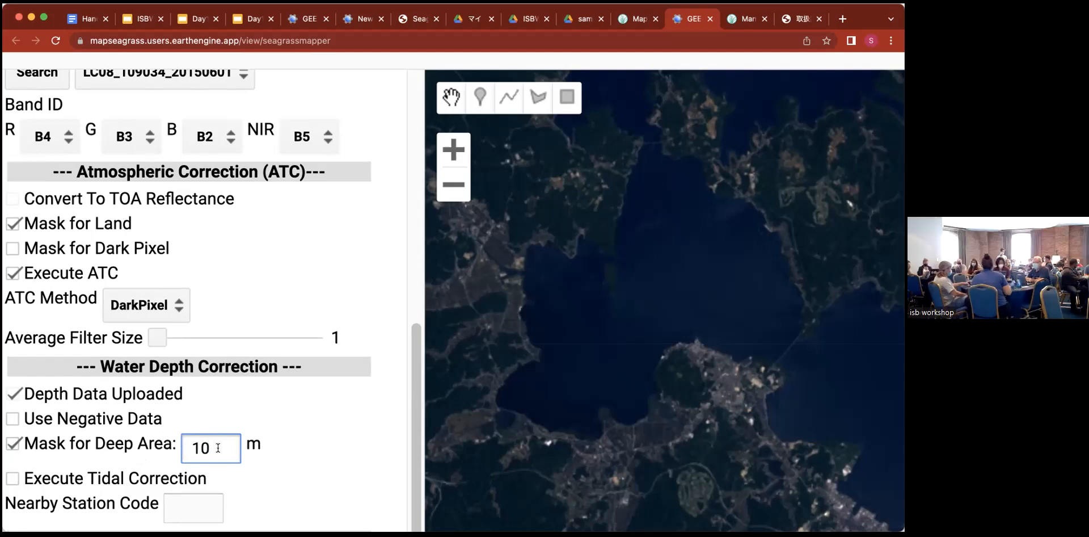
Step: Set the water column correction method to BRI
{"action": "scroll", "coordinate": [299, 447], "scroll_direction": "down", "scroll_amount": 2}
{"action": "scroll", "coordinate": [298, 448], "scroll_direction": "down", "scroll_amount": 1}
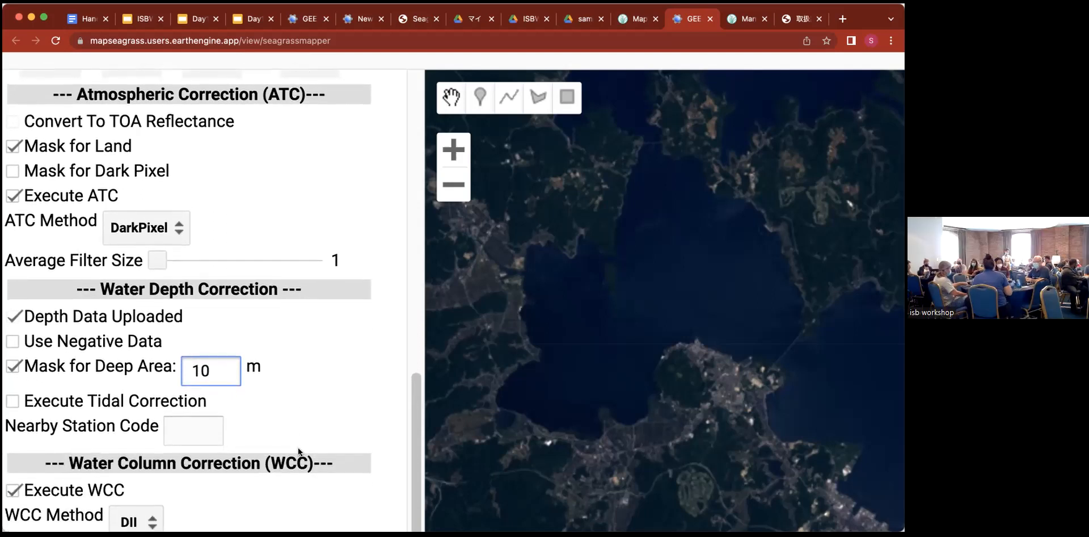
{"action": "scroll", "coordinate": [283, 441], "scroll_direction": "down", "scroll_amount": 3}
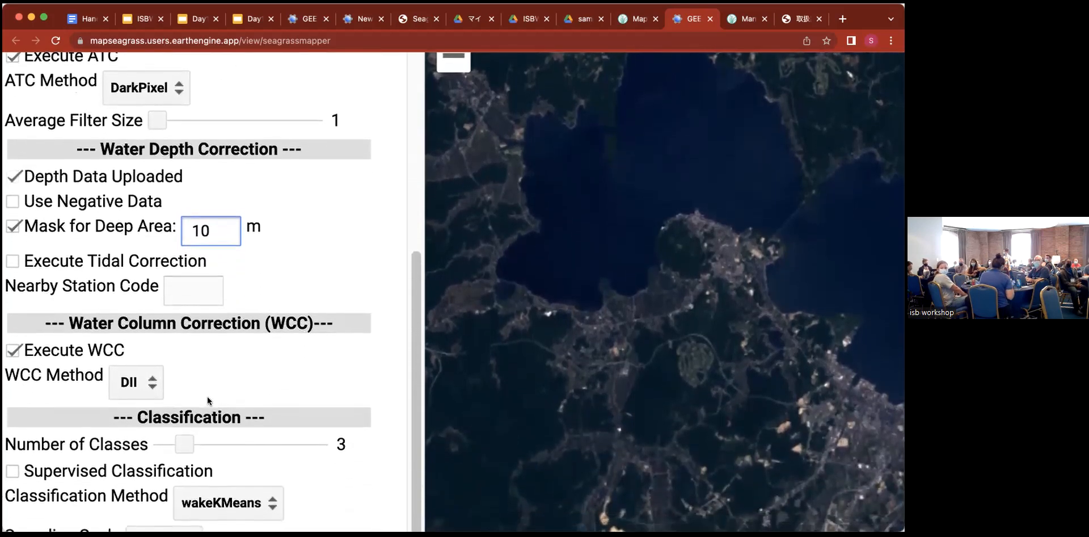
{"action": "scroll", "coordinate": [207, 396], "scroll_direction": "down", "scroll_amount": 1}
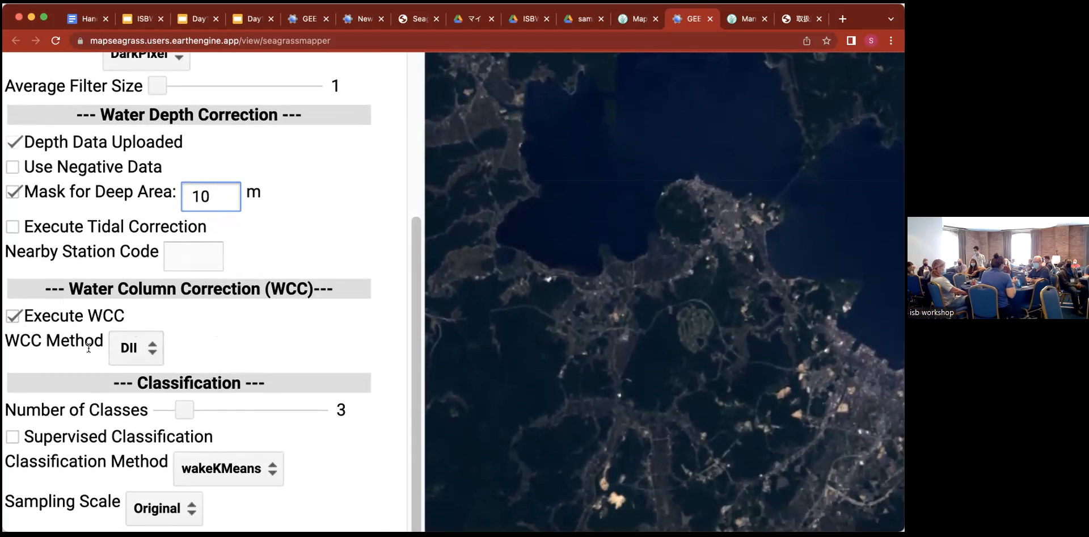
{"action": "left_click", "coordinate": [134, 348]}
{"action": "left_click", "coordinate": [138, 348]}
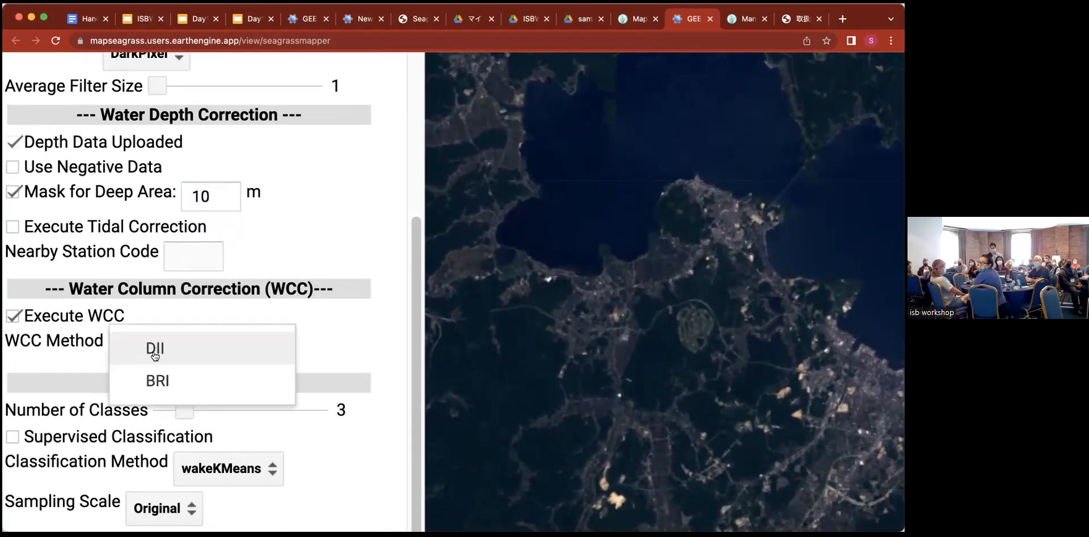
{"action": "left_click", "coordinate": [167, 389]}
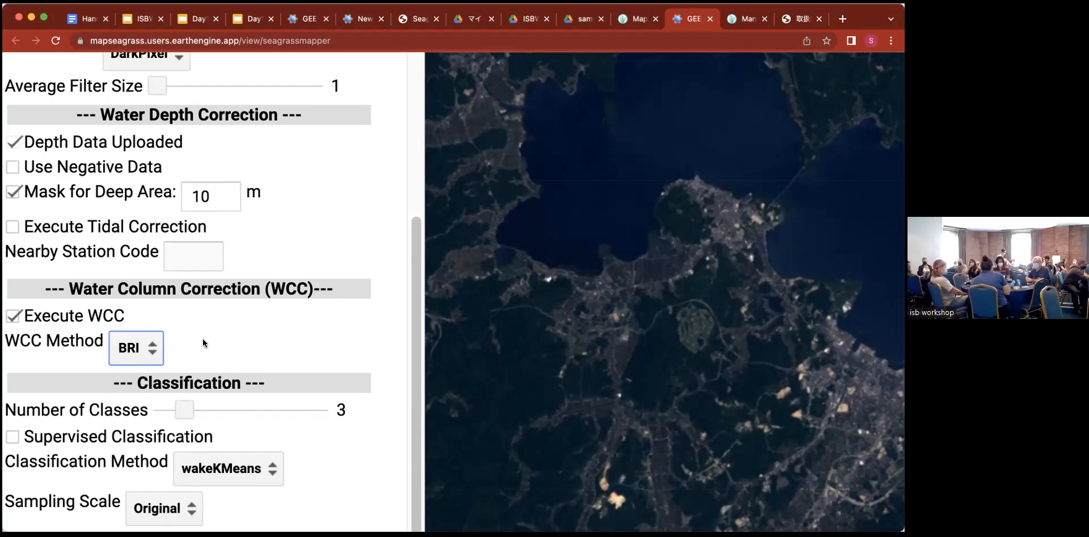
{"action": "scroll", "coordinate": [243, 337], "scroll_direction": "down", "scroll_amount": 2}
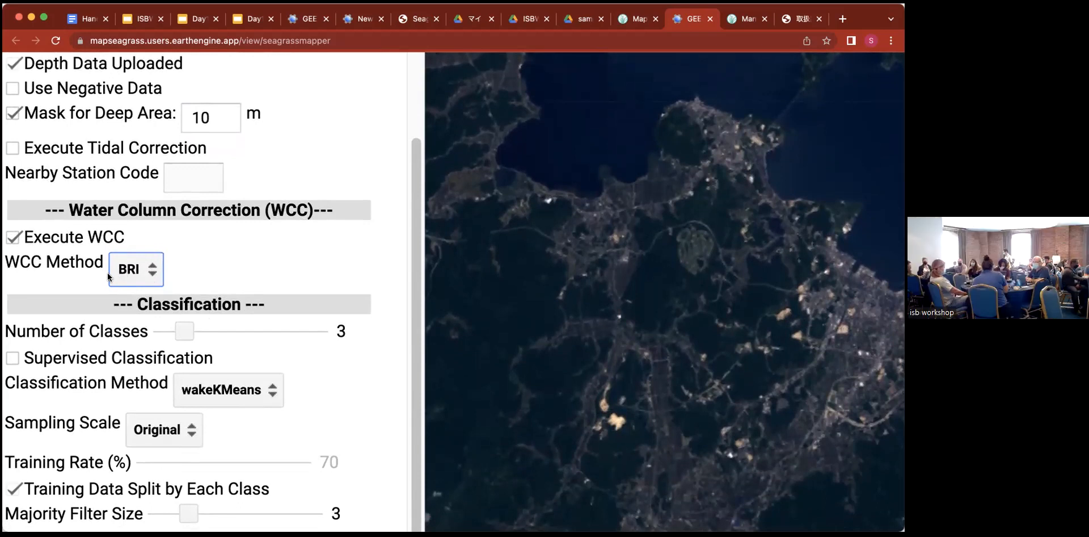
{"action": "left_click", "coordinate": [142, 274]}
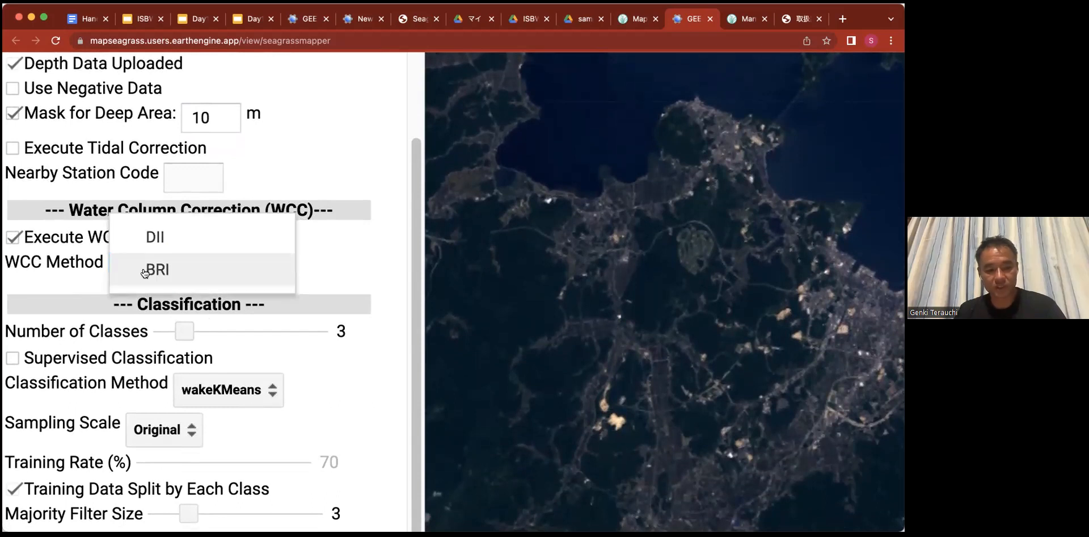
{"action": "left_click", "coordinate": [145, 271]}
Step: Set the number of classes to 5 and enable supervised classification with the RandomForest method
{"action": "left_click_drag", "start_coordinate": [179, 330], "coordinate": [199, 331]}
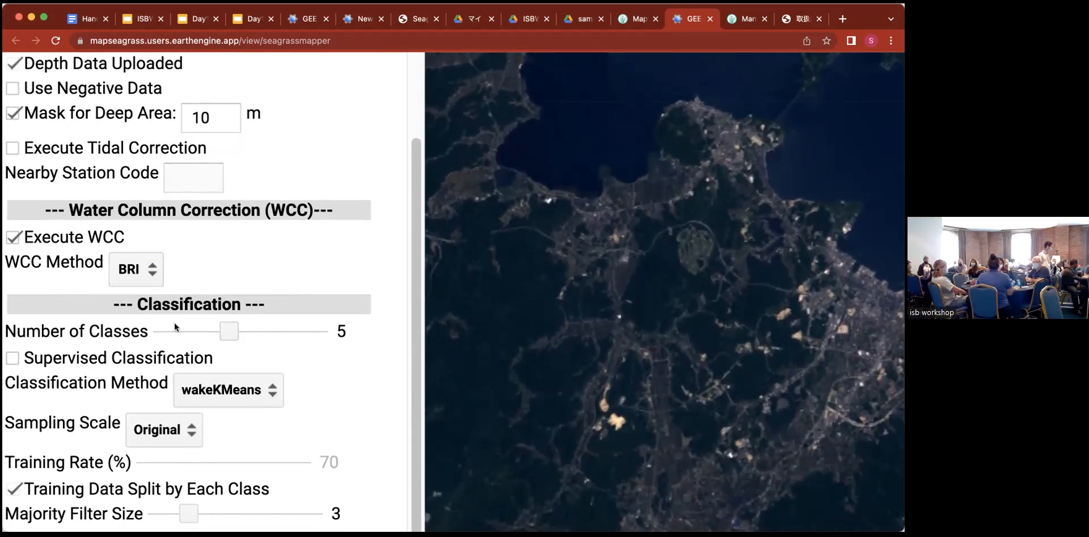
{"action": "scroll", "coordinate": [281, 316], "scroll_direction": "down", "scroll_amount": 3}
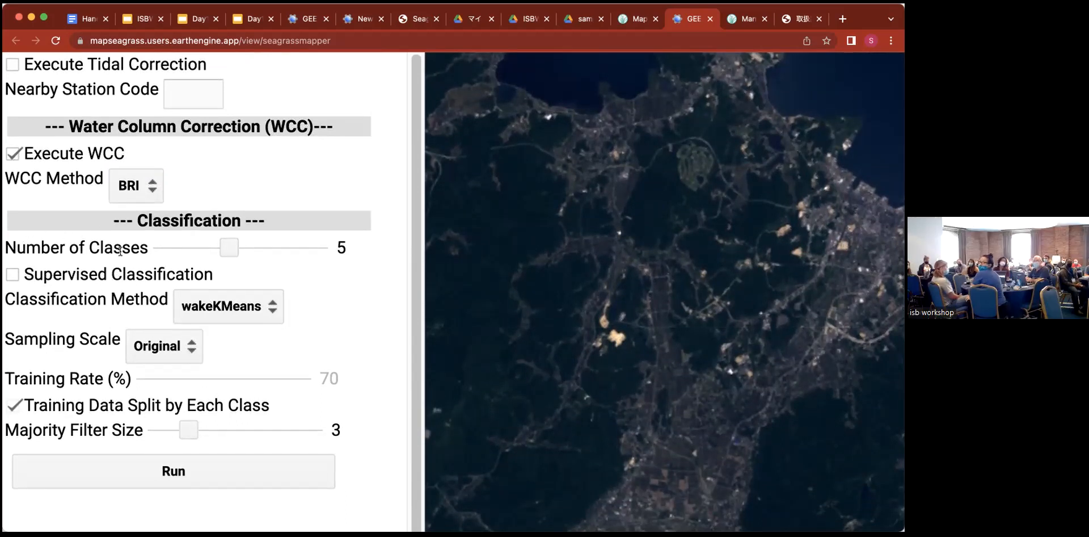
{"action": "left_click", "coordinate": [13, 275]}
{"action": "left_click", "coordinate": [244, 306]}
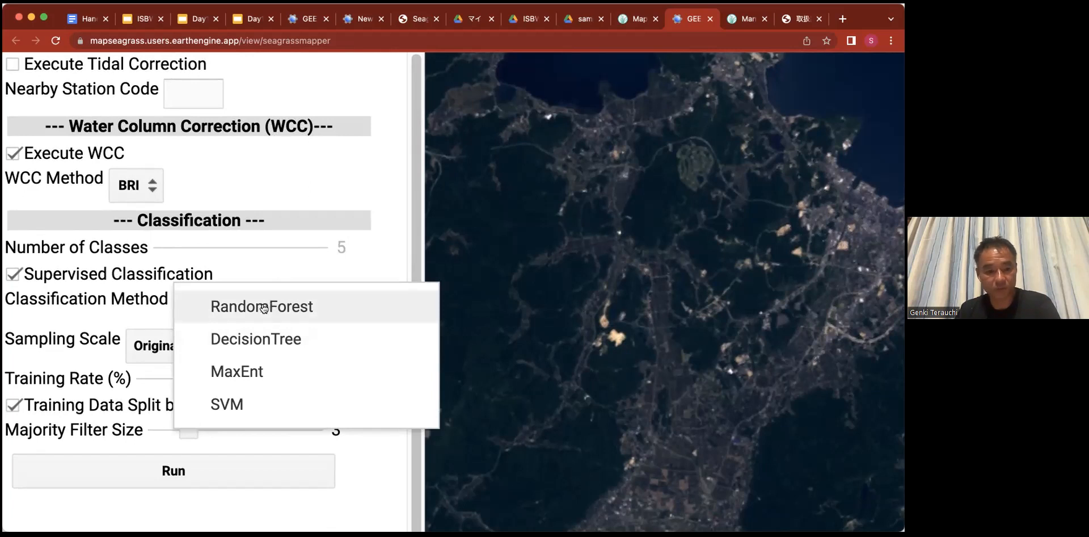
{"action": "left_click", "coordinate": [263, 307]}
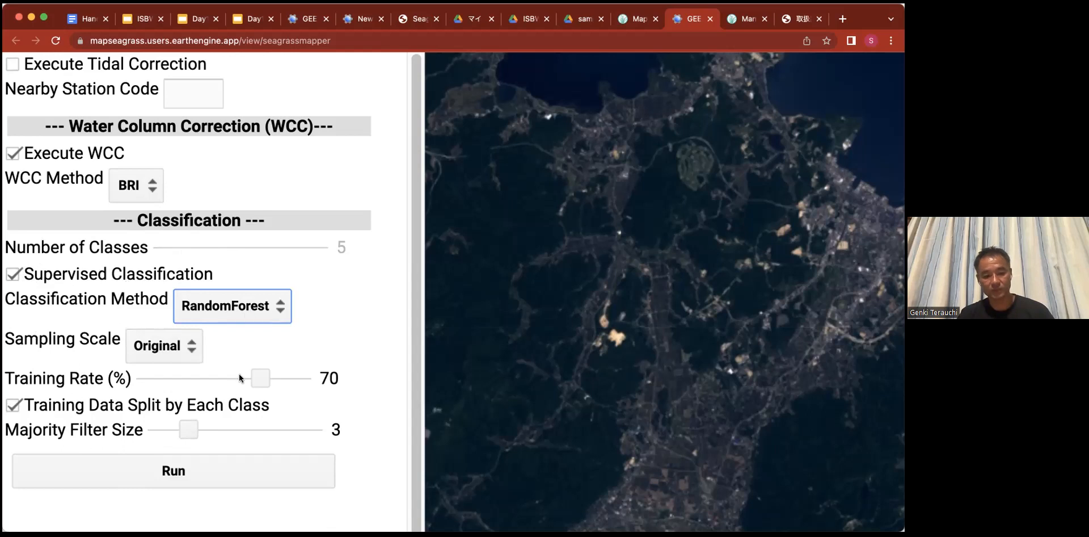
Step: Check the correction and classification settings once more and run the seafloor classification
{"action": "scroll", "coordinate": [257, 359], "scroll_direction": "up", "scroll_amount": 10}
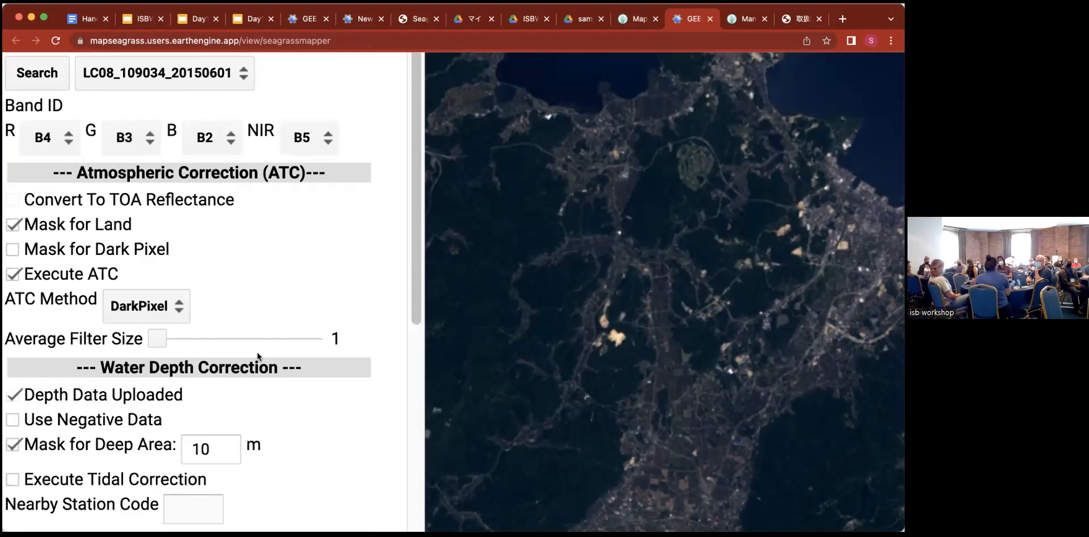
{"action": "scroll", "coordinate": [270, 369], "scroll_direction": "down", "scroll_amount": 10}
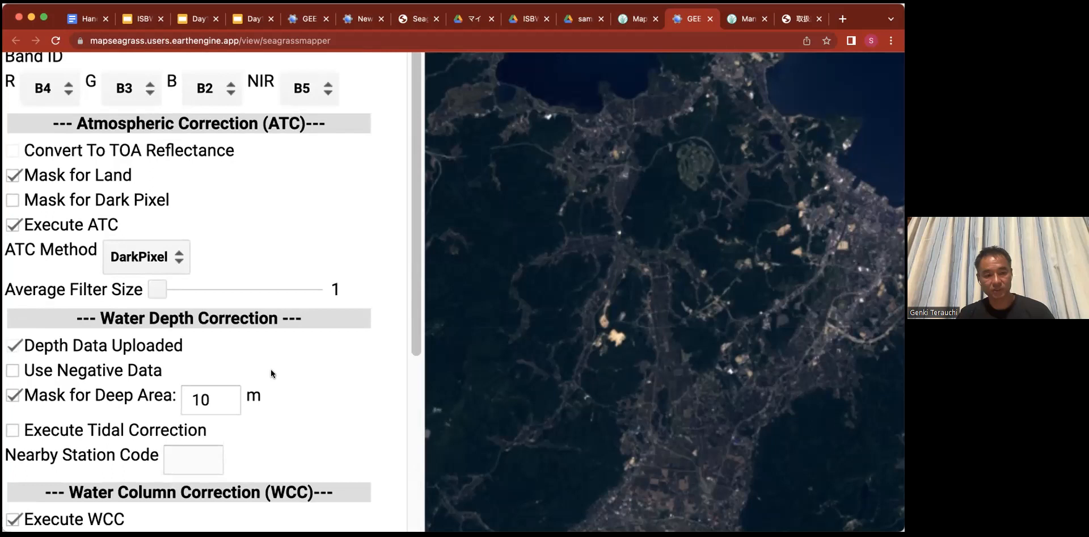
{"action": "scroll", "coordinate": [185, 351], "scroll_direction": "down", "scroll_amount": 2}
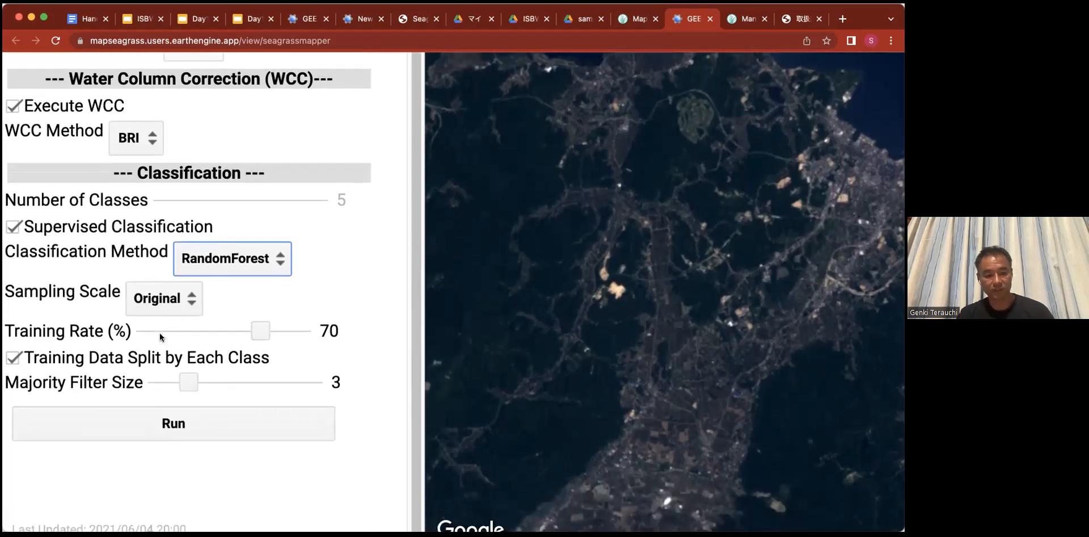
{"action": "left_click", "coordinate": [205, 413]}
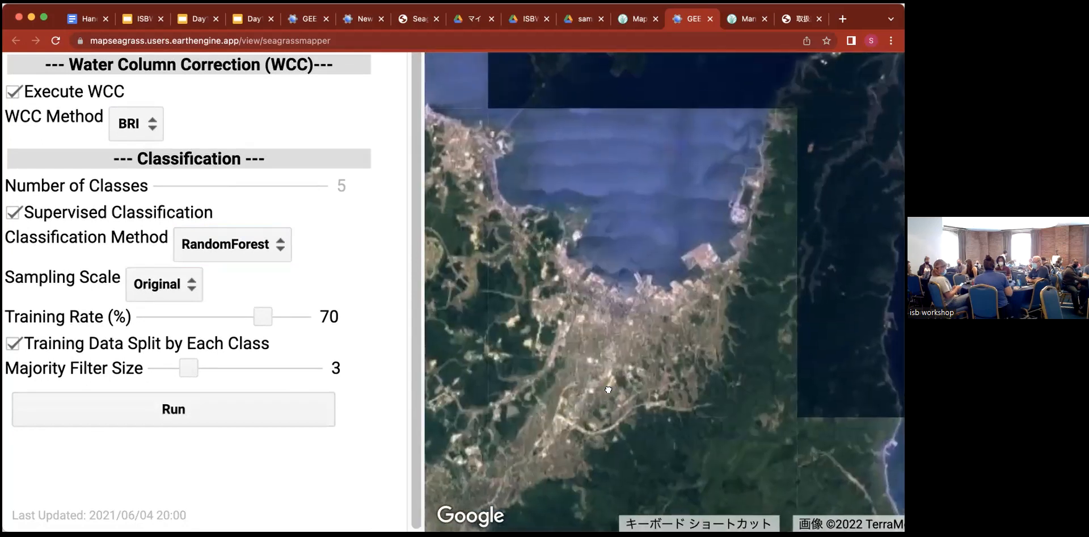
Step: Bring Nanao Bay into view on the map and examine the BRI-corrected classification result
{"action": "left_click_drag", "start_coordinate": [608, 389], "coordinate": [605, 399]}
{"action": "left_click_drag", "start_coordinate": [610, 278], "coordinate": [755, 442]}
{"action": "left_click_drag", "start_coordinate": [568, 360], "coordinate": [690, 400]}
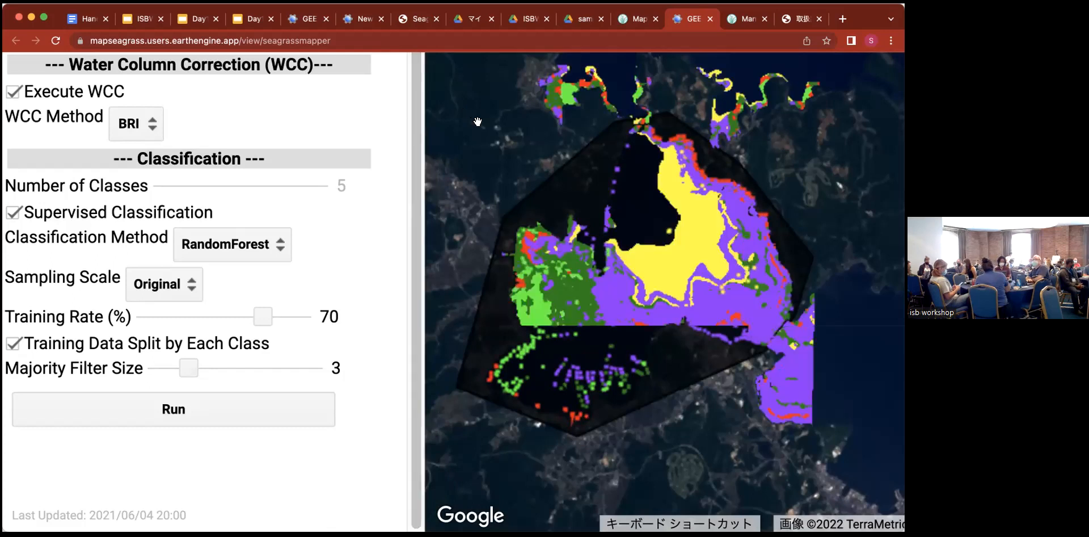
{"action": "scroll", "coordinate": [552, 176], "scroll_direction": "down", "scroll_amount": 2}
{"action": "left_click_drag", "start_coordinate": [643, 129], "coordinate": [662, 156]}
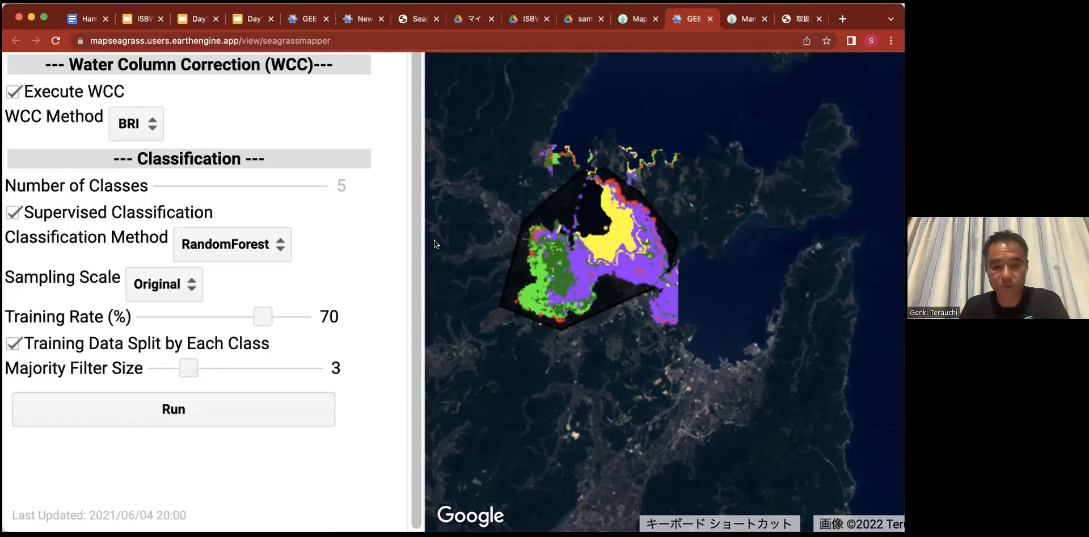
Step: Review the satellite image, correction and classification settings used for the BRI run
{"action": "scroll", "coordinate": [108, 159], "scroll_direction": "up", "scroll_amount": 8}
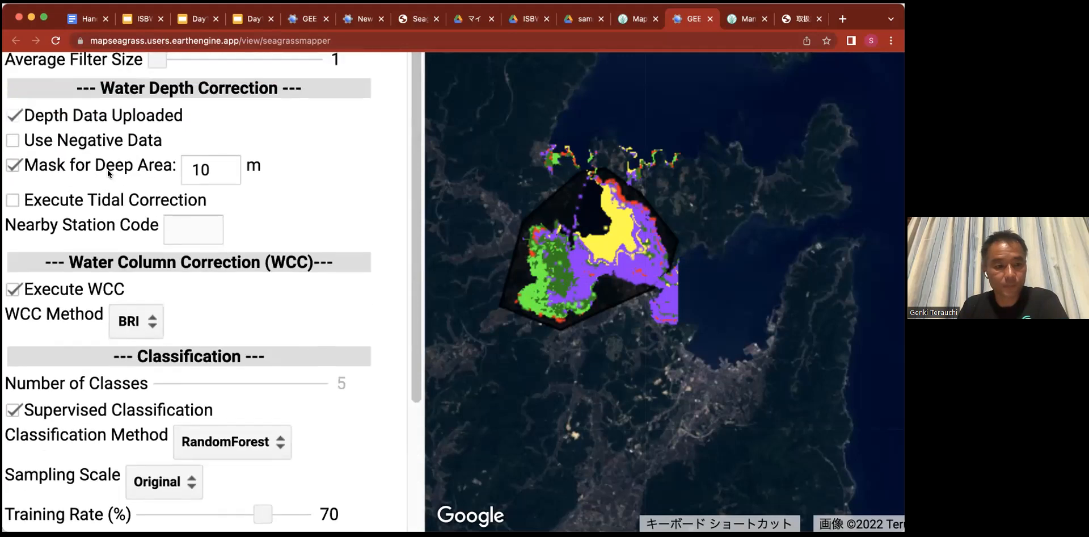
{"action": "scroll", "coordinate": [110, 232], "scroll_direction": "down", "scroll_amount": 8}
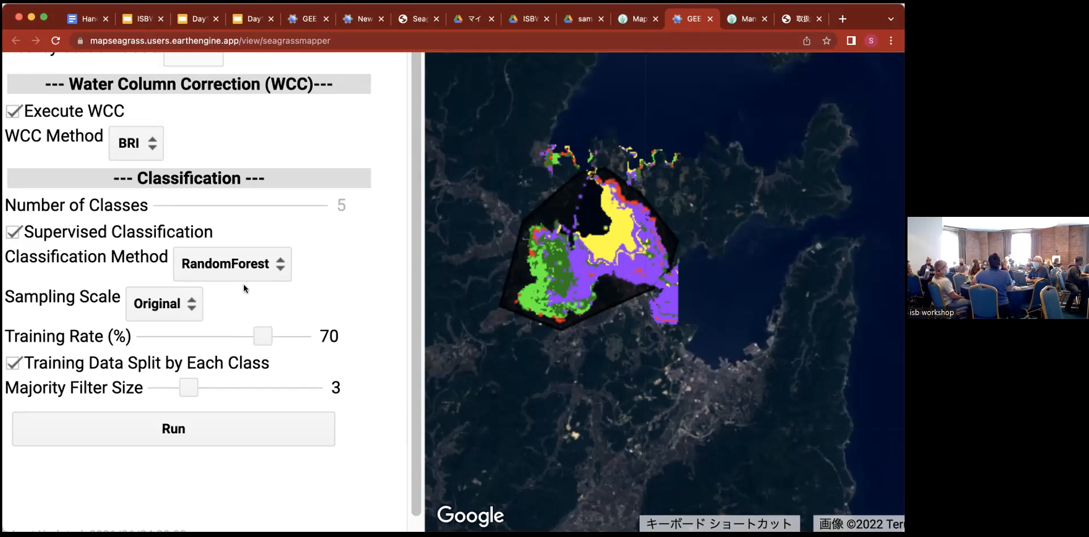
{"action": "scroll", "coordinate": [161, 292], "scroll_direction": "up", "scroll_amount": 10}
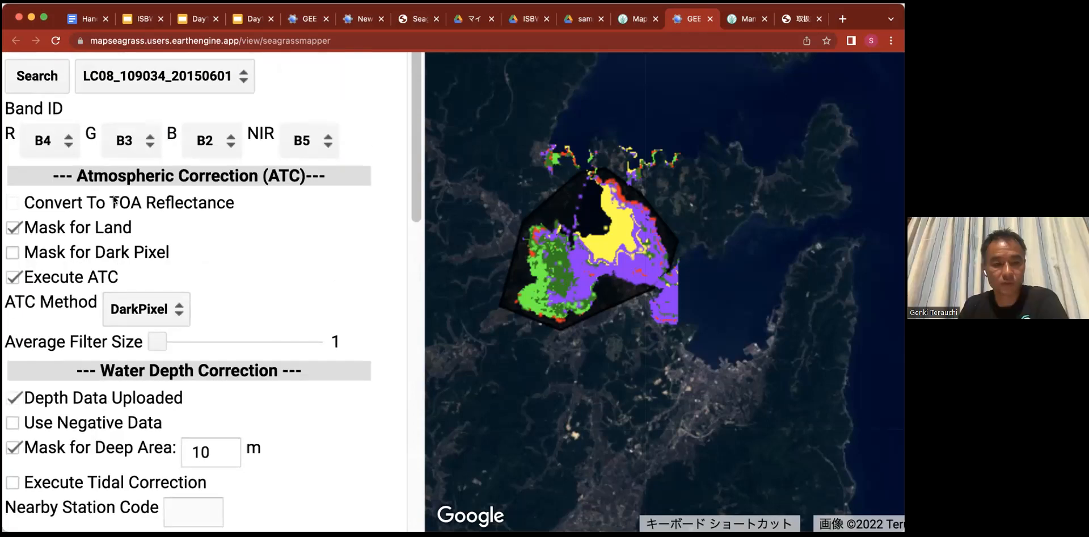
Step: Look at the workshop handout's timetable and the Google Earth Engine slides, and return to Seagrass Mapper
{"action": "left_click", "coordinate": [86, 20]}
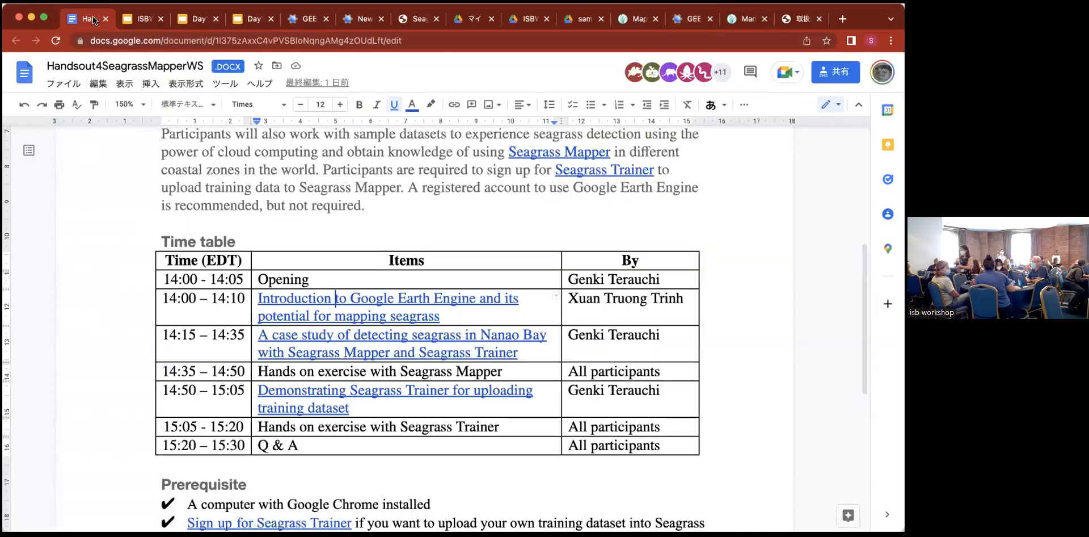
{"action": "left_click", "coordinate": [141, 22]}
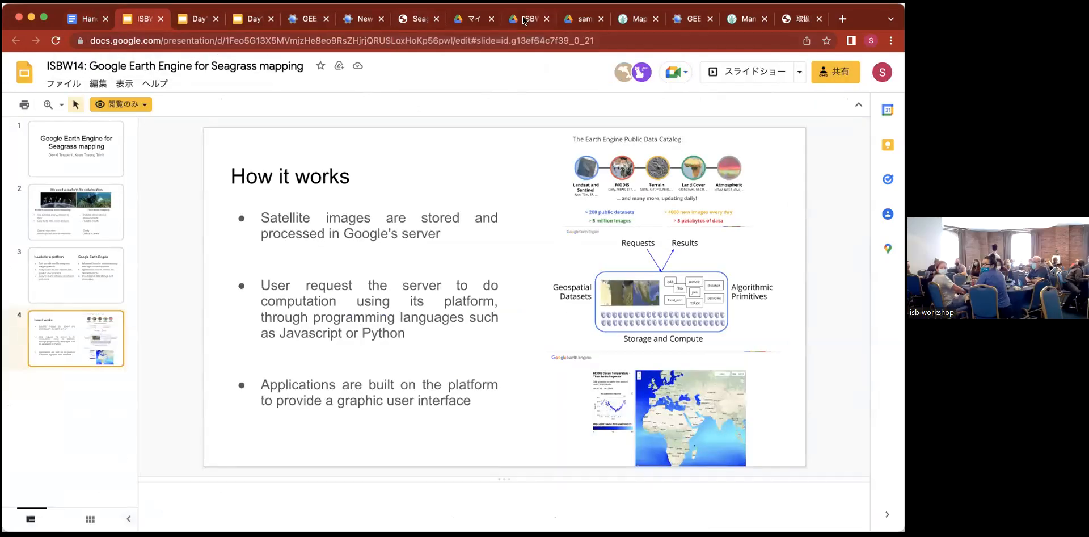
{"action": "left_click", "coordinate": [689, 21]}
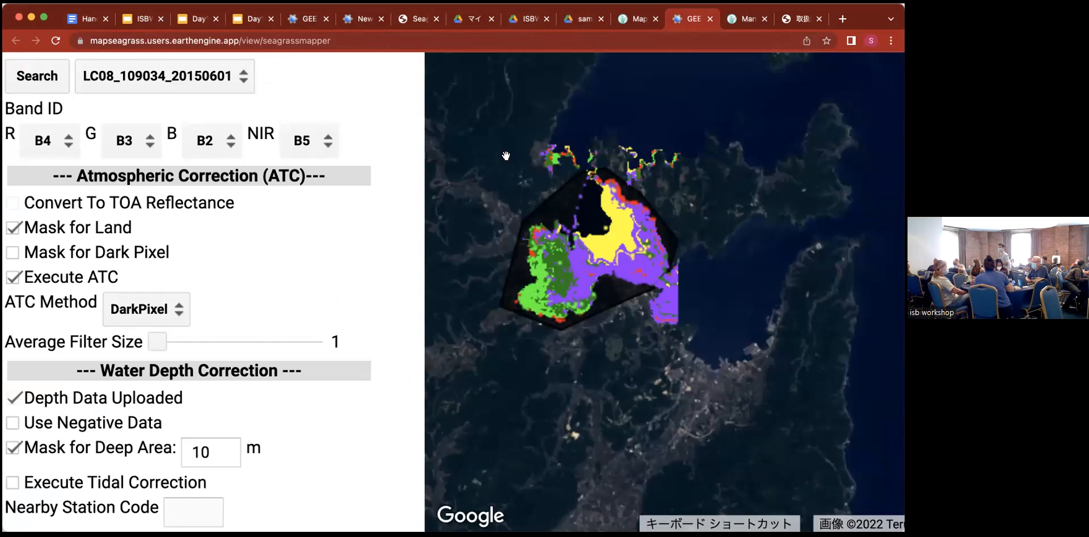
Step: Examine the classified Nanao Bay area up close alongside the accuracy results and class area chart
{"action": "scroll", "coordinate": [558, 138], "scroll_direction": "down", "scroll_amount": 2}
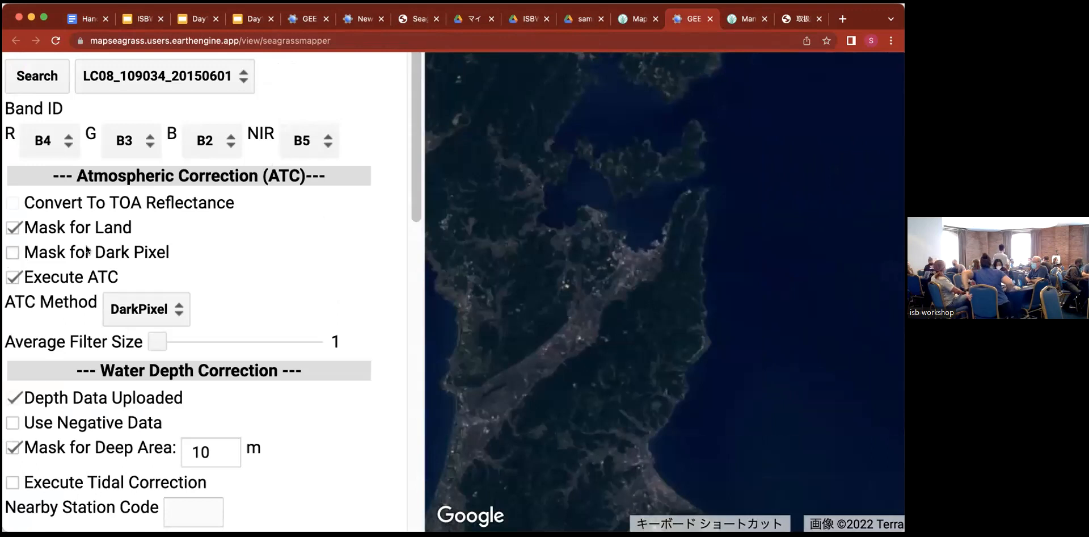
{"action": "scroll", "coordinate": [86, 249], "scroll_direction": "down", "scroll_amount": 3}
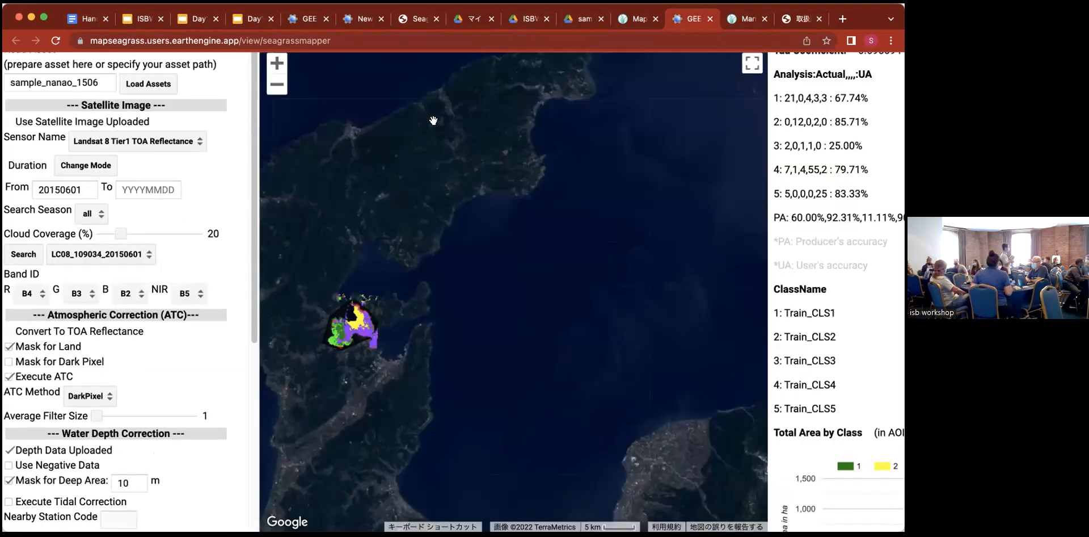
{"action": "scroll", "coordinate": [151, 259], "scroll_direction": "down", "scroll_amount": 2}
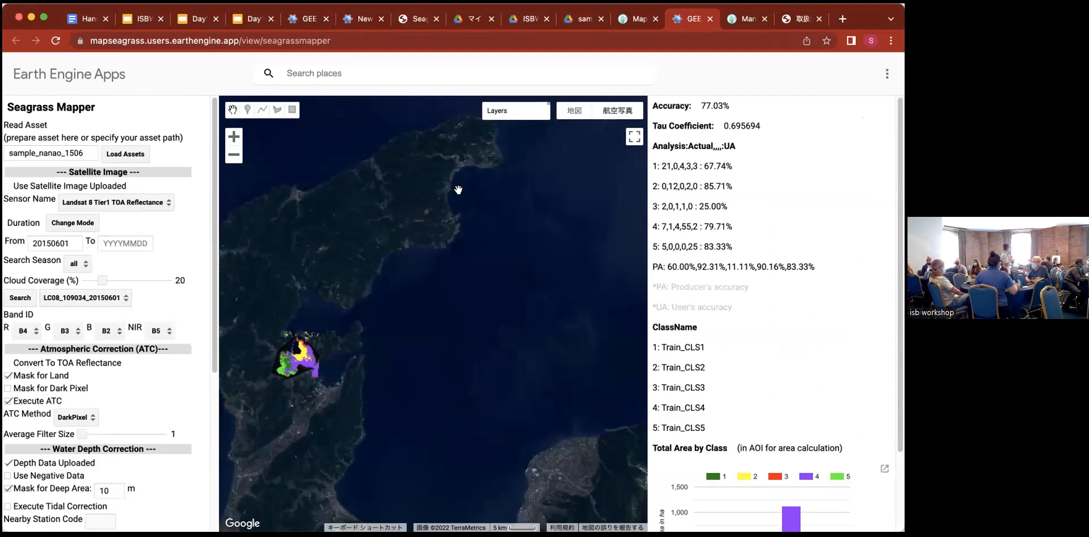
{"action": "left_click", "coordinate": [233, 137]}
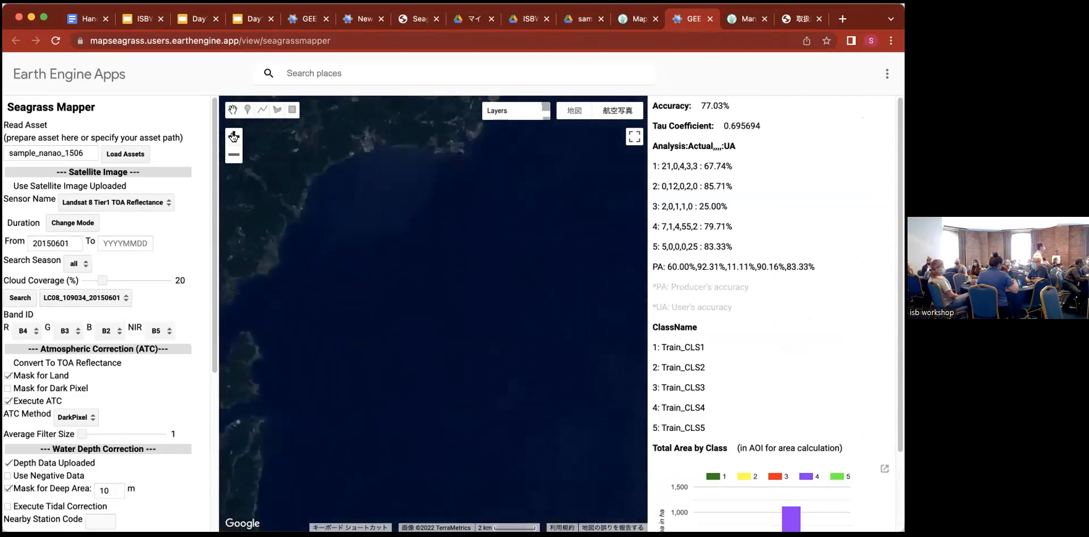
{"action": "left_click", "coordinate": [233, 137]}
{"action": "left_click", "coordinate": [234, 137]}
{"action": "left_click_drag", "start_coordinate": [405, 330], "coordinate": [569, 287]}
{"action": "mouse_move", "coordinate": [442, 311]}
{"action": "left_mouse_down"}
{"action": "mouse_move", "coordinate": [585, 272]}
{"action": "mouse_move", "coordinate": [652, 230]}
{"action": "left_mouse_up"}
{"action": "left_click_drag", "start_coordinate": [516, 273], "coordinate": [627, 248]}
{"action": "mouse_move", "coordinate": [474, 309]}
{"action": "left_mouse_down"}
{"action": "mouse_move", "coordinate": [624, 267]}
{"action": "mouse_move", "coordinate": [625, 300]}
{"action": "mouse_move", "coordinate": [633, 260]}
{"action": "left_mouse_up"}
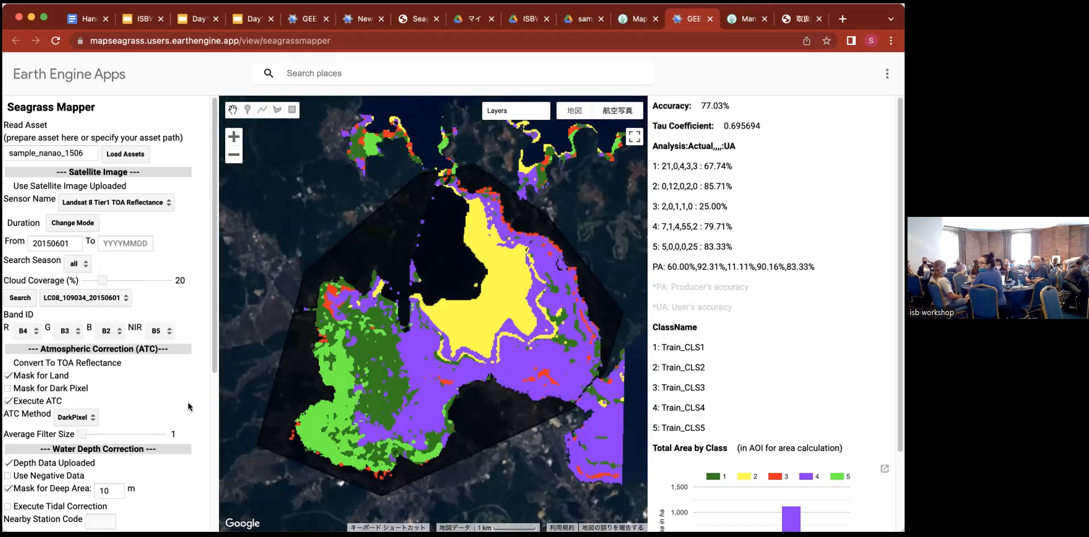
Step: Try an unsupervised wakeKMeans classification with 5 classes and switch back to supervised classification with RandomForest
{"action": "scroll", "coordinate": [182, 415], "scroll_direction": "down", "scroll_amount": 5}
{"action": "left_click", "coordinate": [130, 395]}
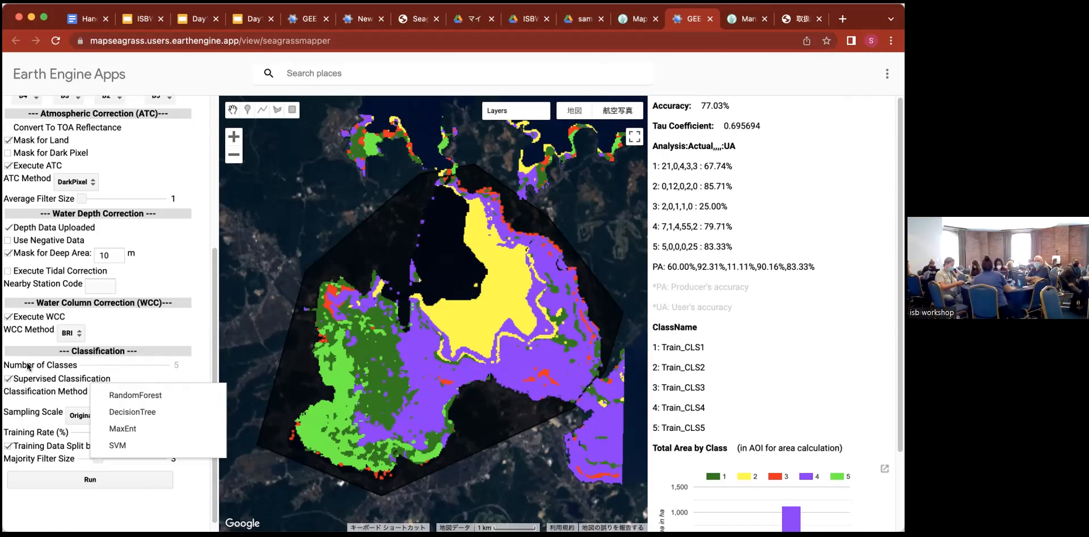
{"action": "left_click", "coordinate": [10, 378]}
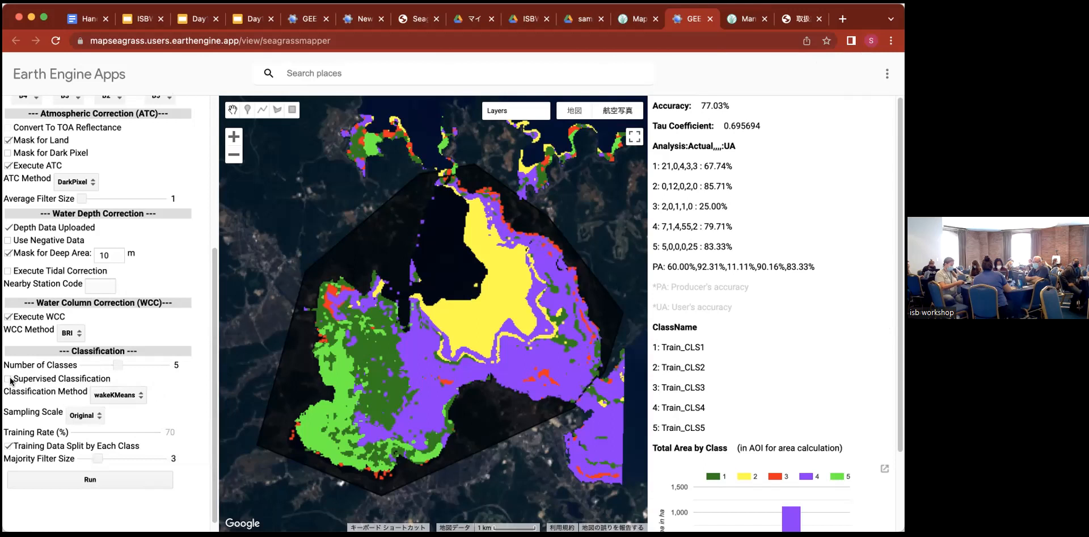
{"action": "left_click", "coordinate": [104, 479]}
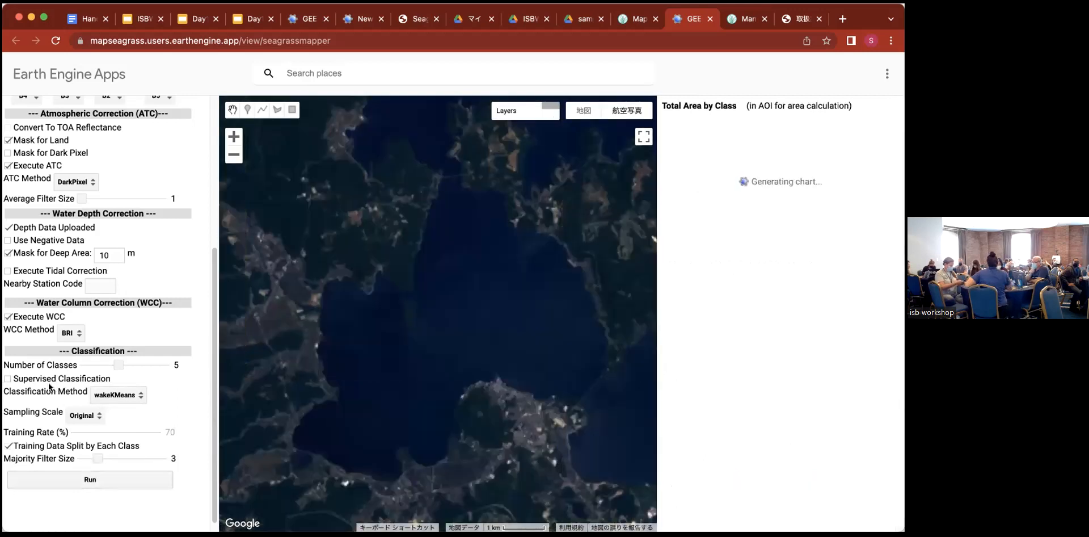
{"action": "left_click", "coordinate": [7, 379]}
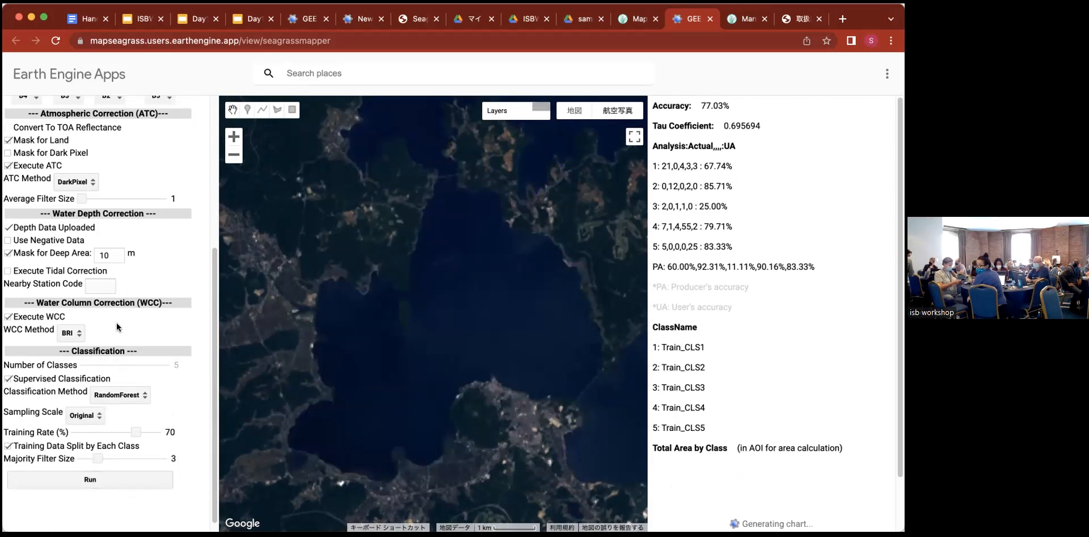
Step: Set the water column correction method to DII and rerun the seafloor classification
{"action": "left_click", "coordinate": [66, 334]}
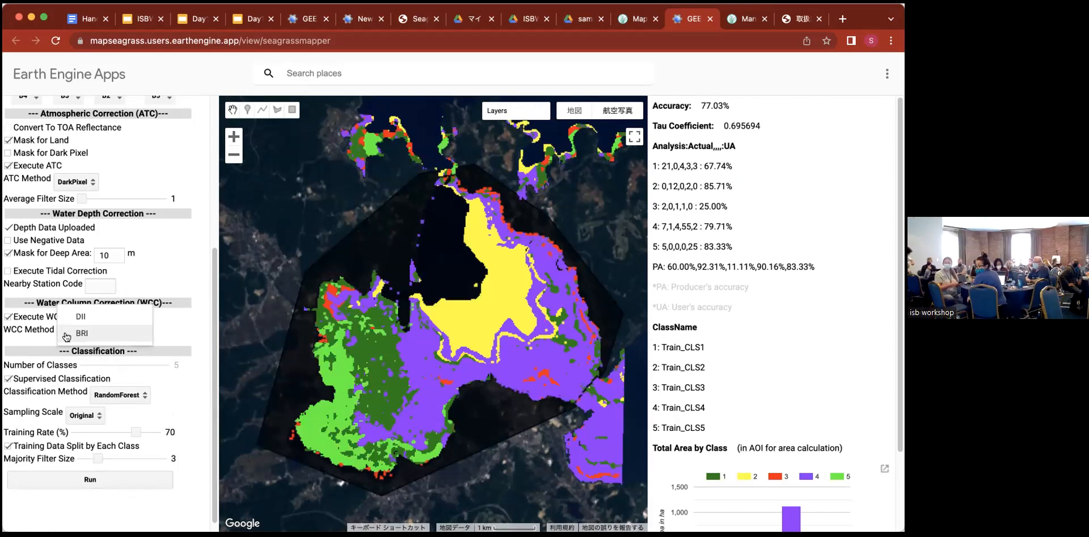
{"action": "left_click", "coordinate": [96, 321]}
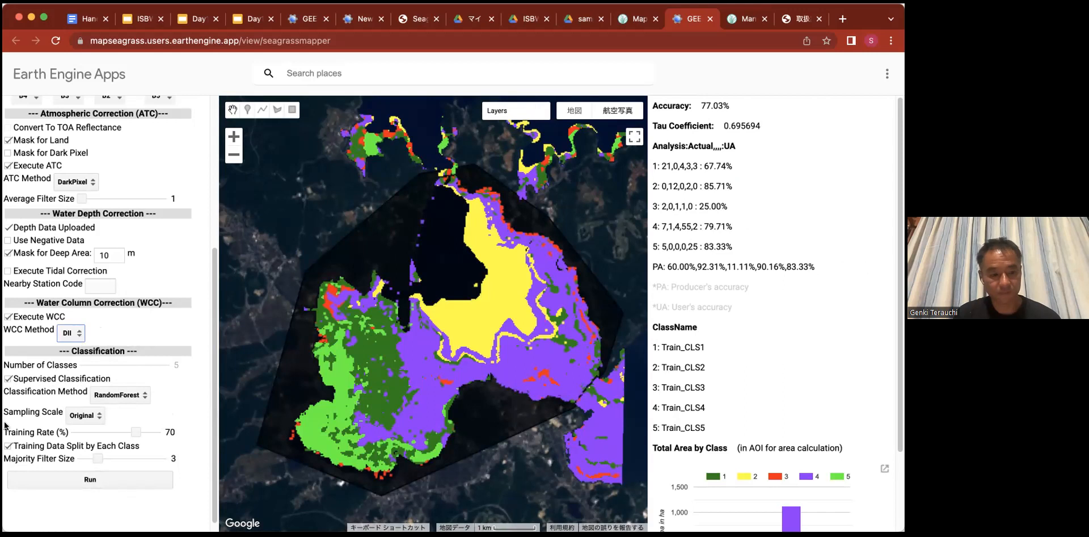
{"action": "left_click", "coordinate": [110, 486]}
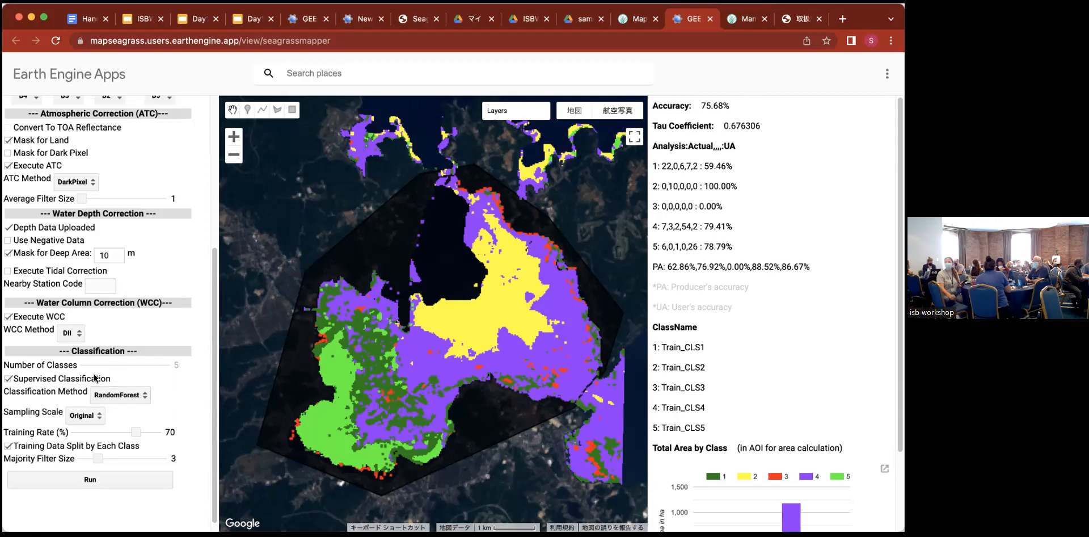
Step: Review the image, band, correction and classification settings behind the DII result
{"action": "scroll", "coordinate": [140, 300], "scroll_direction": "up", "scroll_amount": 2}
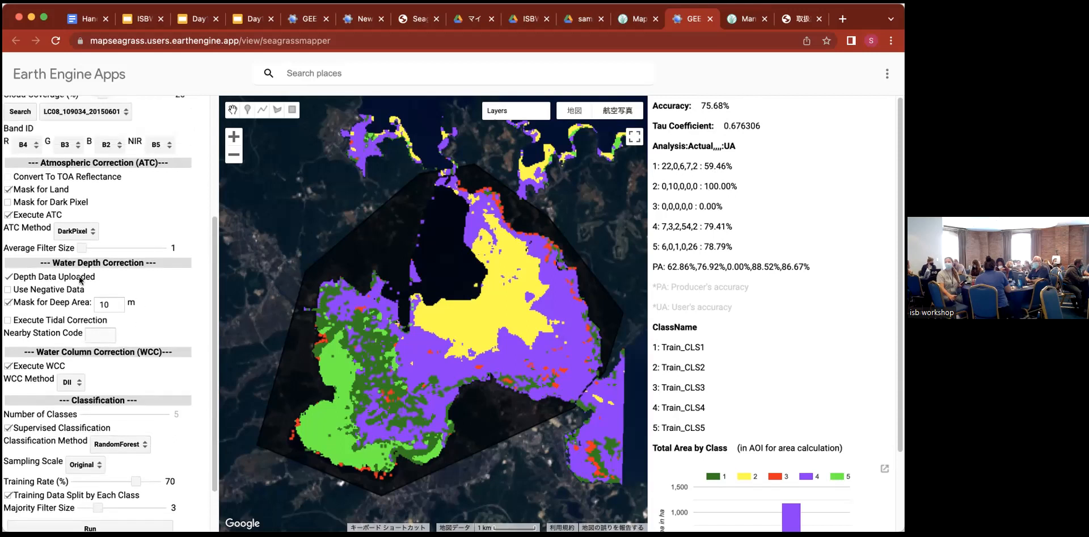
{"action": "scroll", "coordinate": [139, 289], "scroll_direction": "up", "scroll_amount": 6}
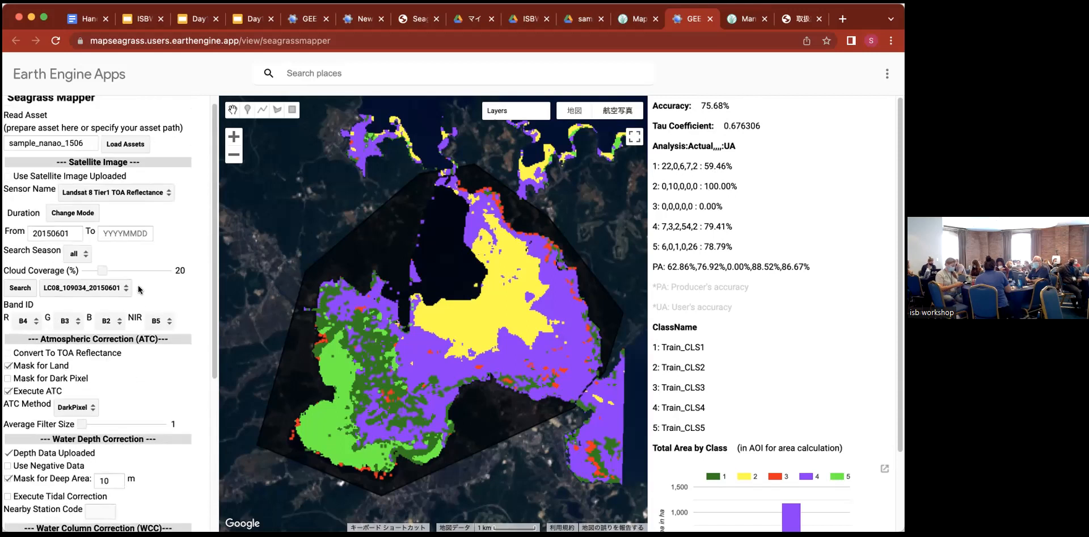
{"action": "scroll", "coordinate": [139, 289], "scroll_direction": "down", "scroll_amount": 1}
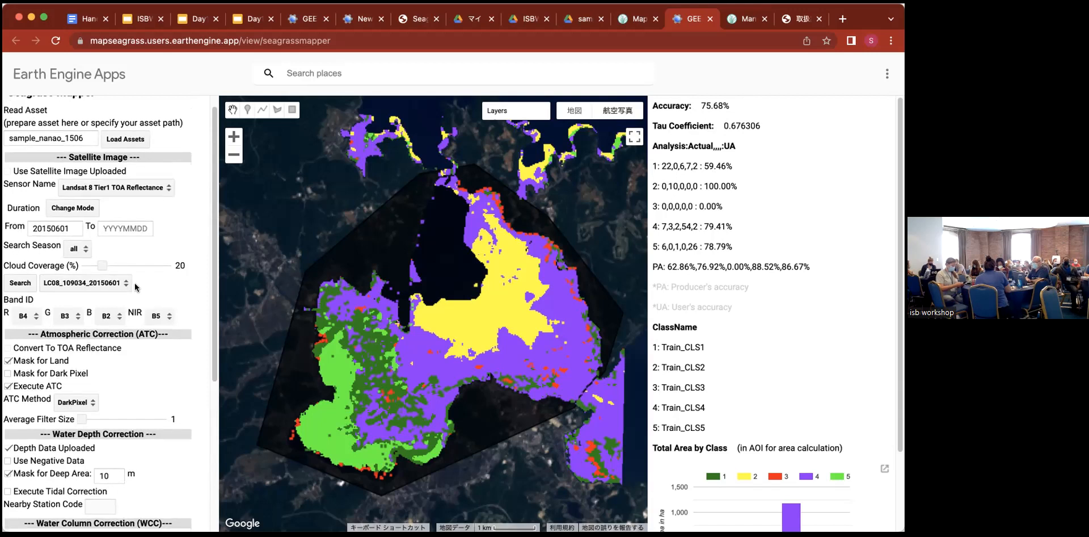
{"action": "scroll", "coordinate": [136, 287], "scroll_direction": "down", "scroll_amount": 2}
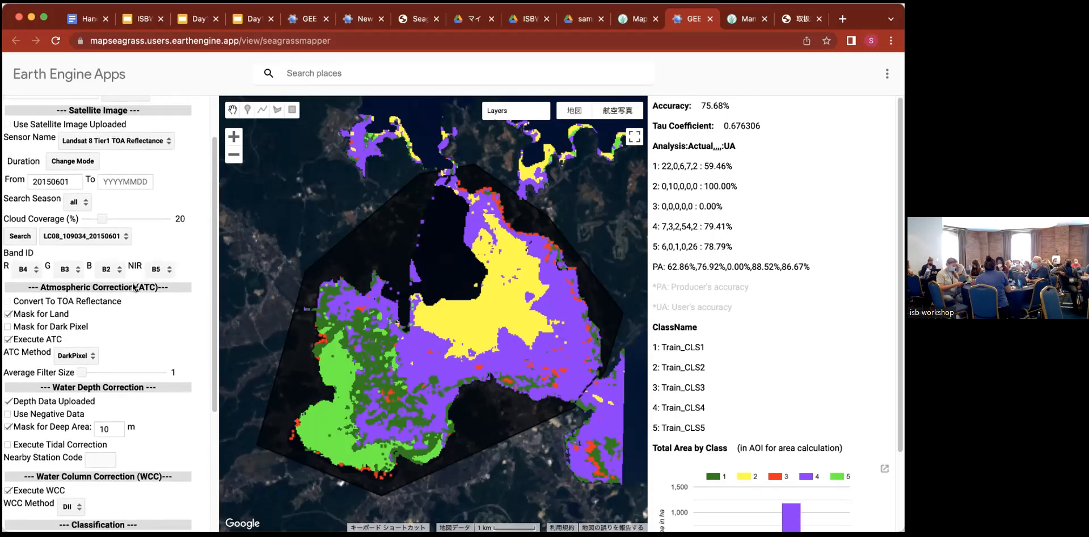
{"action": "scroll", "coordinate": [135, 287], "scroll_direction": "down", "scroll_amount": 3}
{"action": "scroll", "coordinate": [134, 287], "scroll_direction": "down", "scroll_amount": 3}
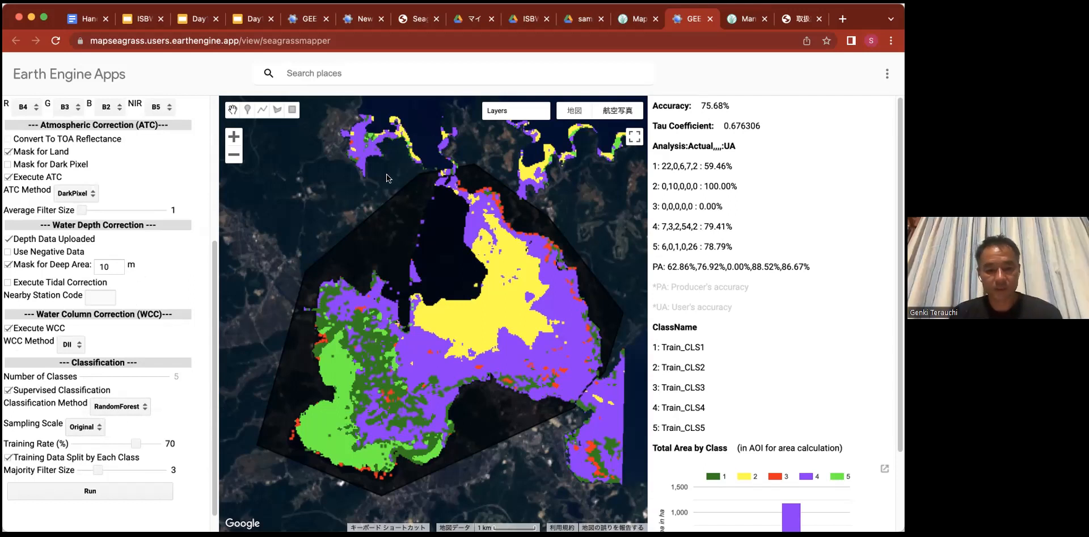
Step: Hide the classification and Train_CLS layers on the map
{"action": "mouse_move", "coordinate": [500, 112]}
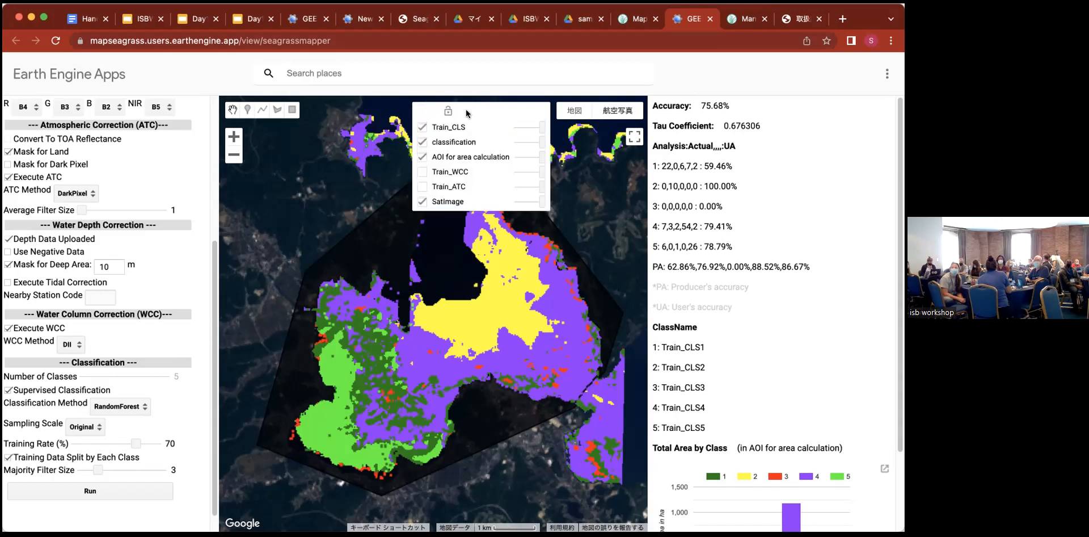
{"action": "left_click", "coordinate": [421, 142]}
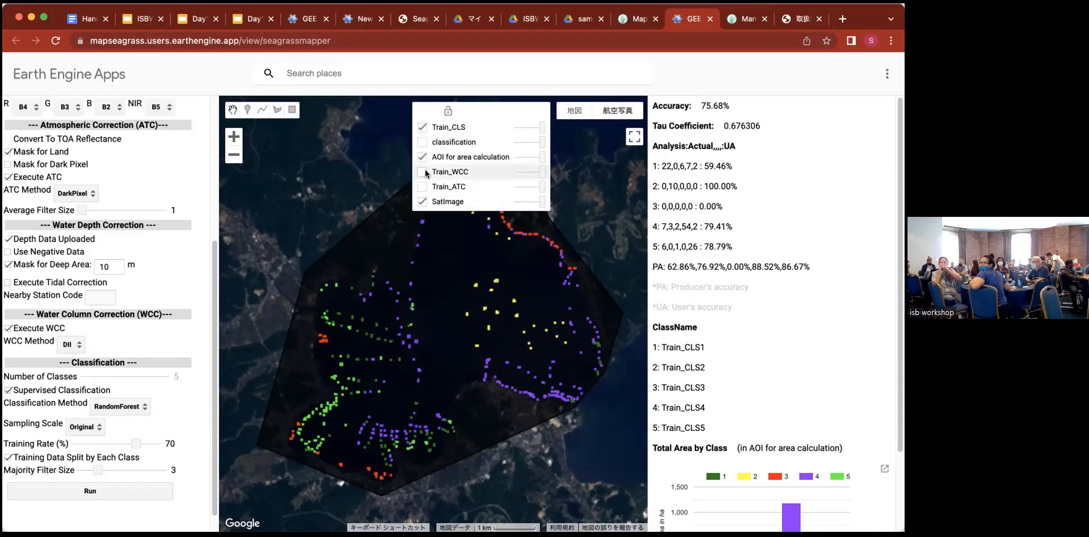
{"action": "left_click", "coordinate": [422, 127]}
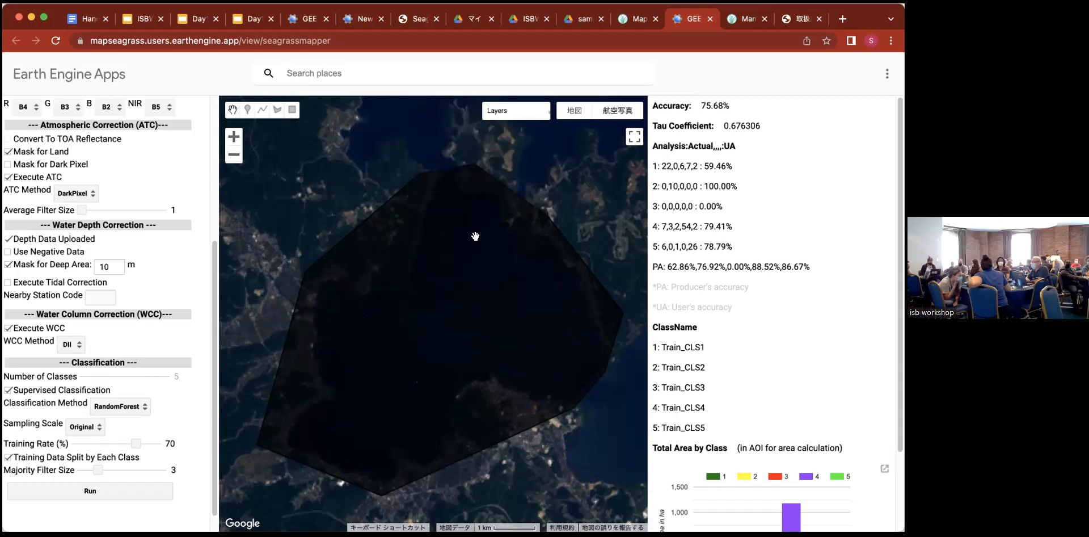
Step: Inspect the satellite image of the bay's water and northern shoreline within the area of interest
{"action": "scroll", "coordinate": [477, 230], "scroll_direction": "up", "scroll_amount": 2}
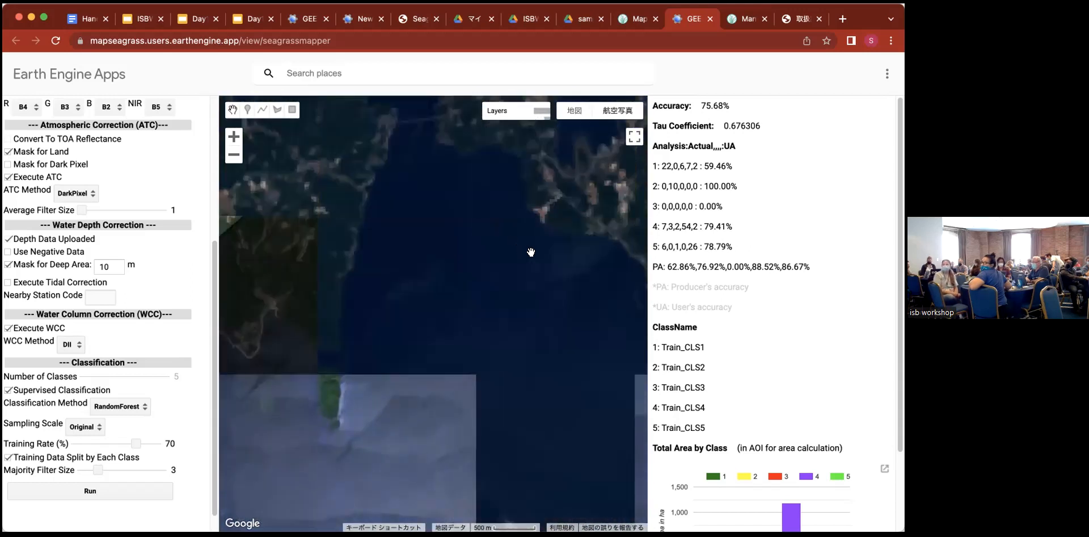
{"action": "left_click_drag", "start_coordinate": [535, 262], "coordinate": [454, 245]}
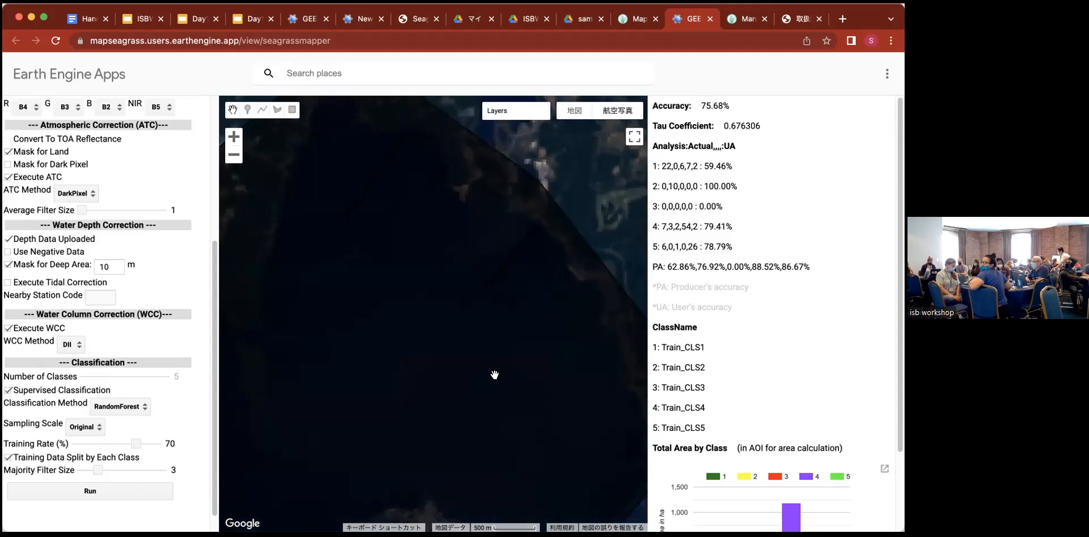
{"action": "scroll", "coordinate": [524, 277], "scroll_direction": "up", "scroll_amount": 2}
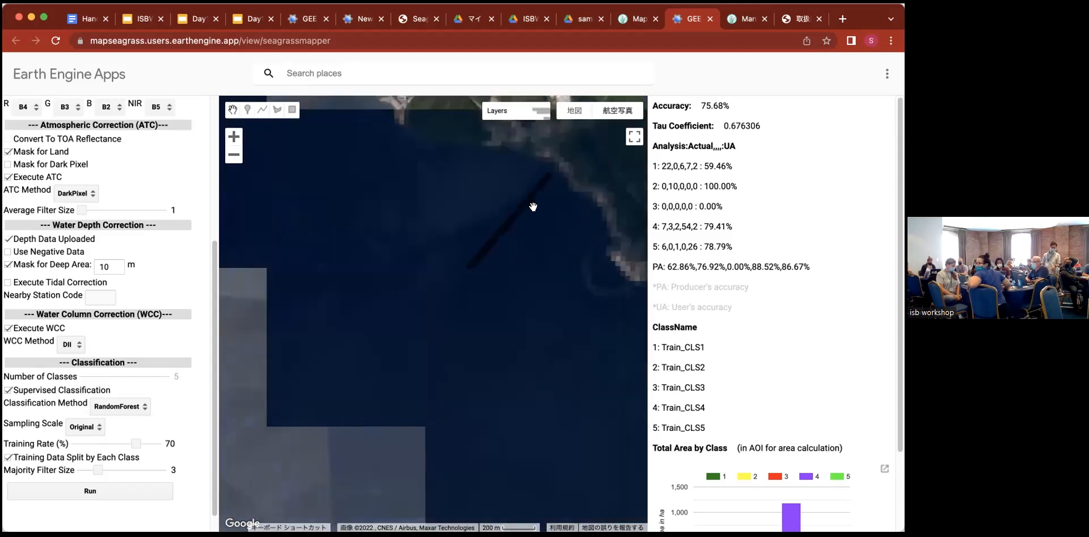
{"action": "left_click_drag", "start_coordinate": [566, 189], "coordinate": [532, 228]}
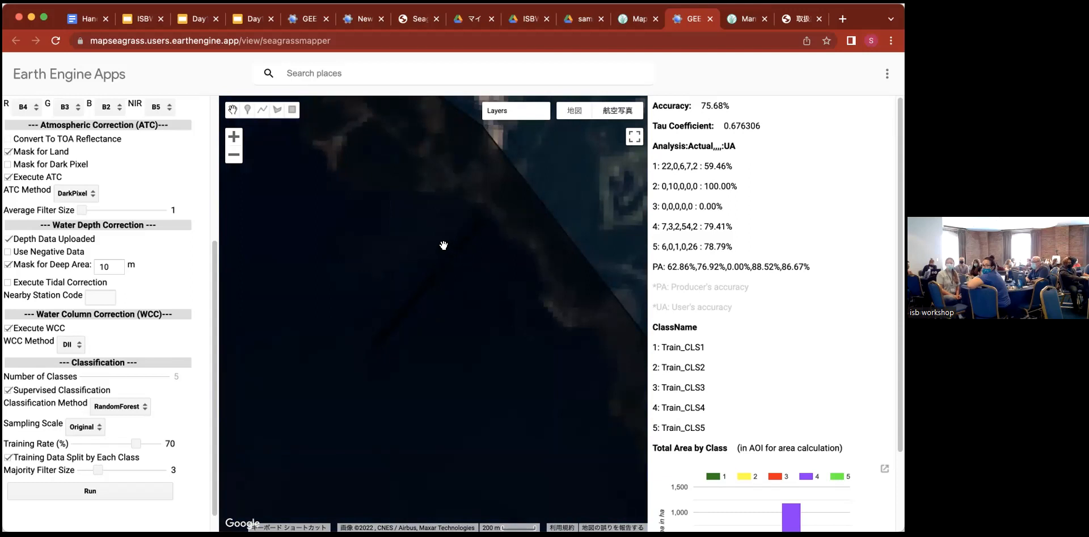
{"action": "mouse_move", "coordinate": [532, 103]}
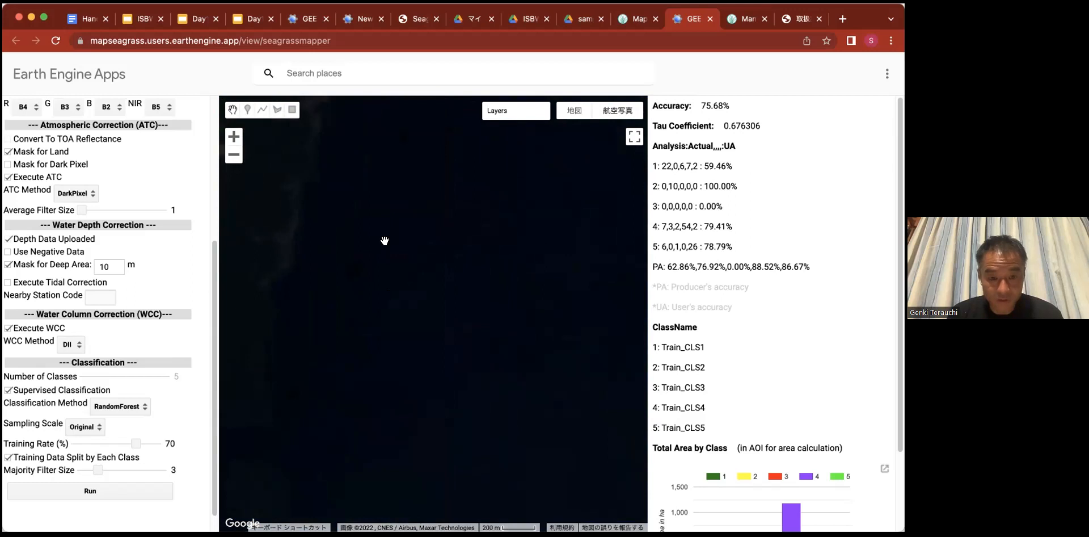
{"action": "scroll", "coordinate": [389, 226], "scroll_direction": "down", "scroll_amount": 2}
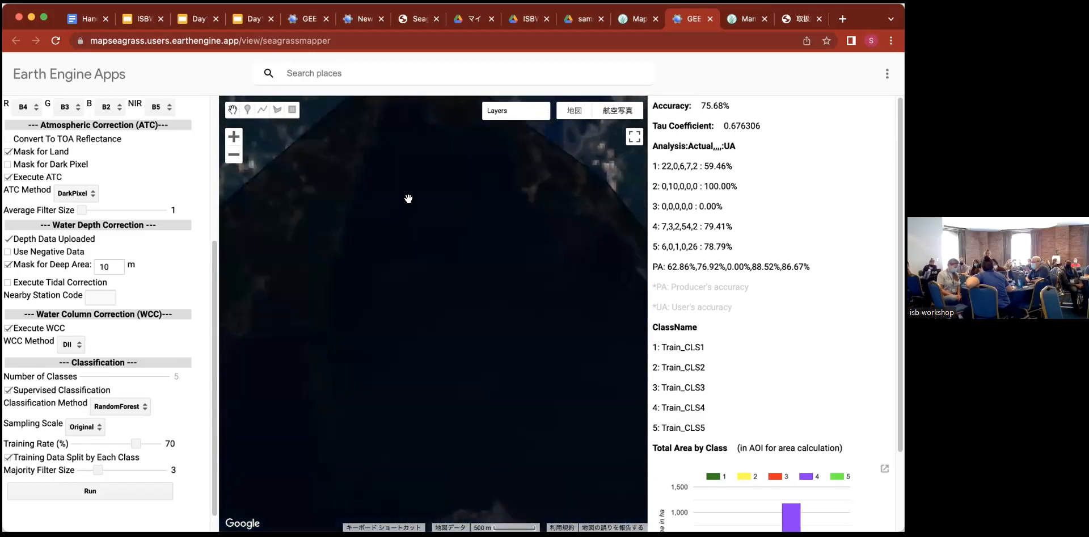
{"action": "left_click_drag", "start_coordinate": [408, 198], "coordinate": [355, 238]}
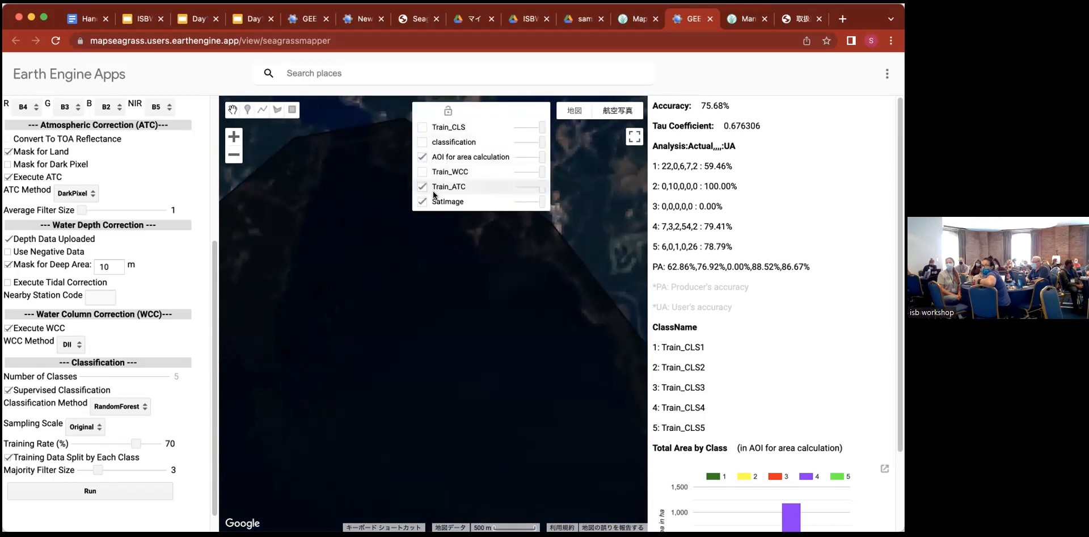
Step: Hide the SatImage layer and inspect the Train_ATC polygons over the bay's water within the area of interest
{"action": "left_click", "coordinate": [422, 188]}
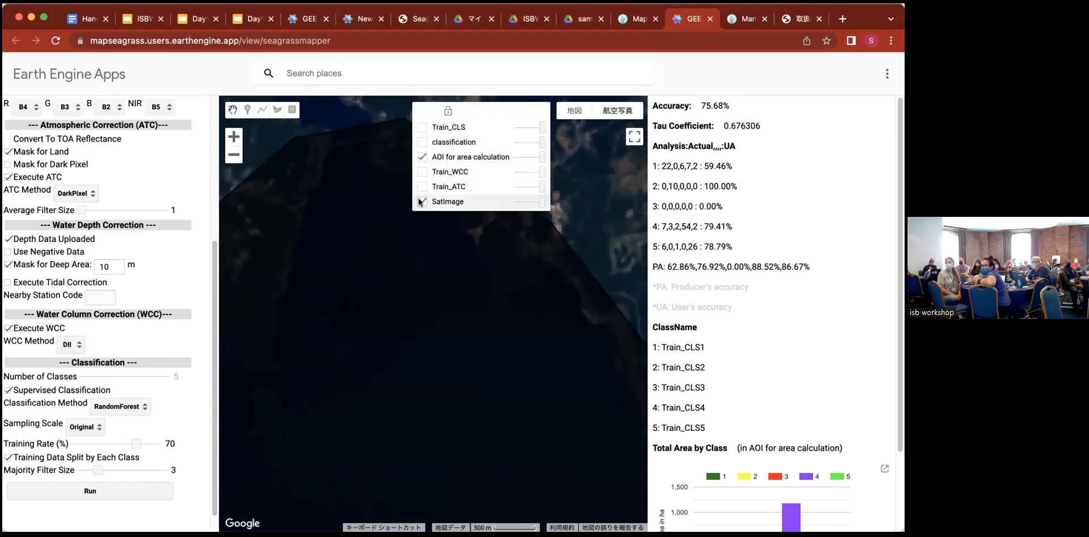
{"action": "left_click", "coordinate": [422, 201]}
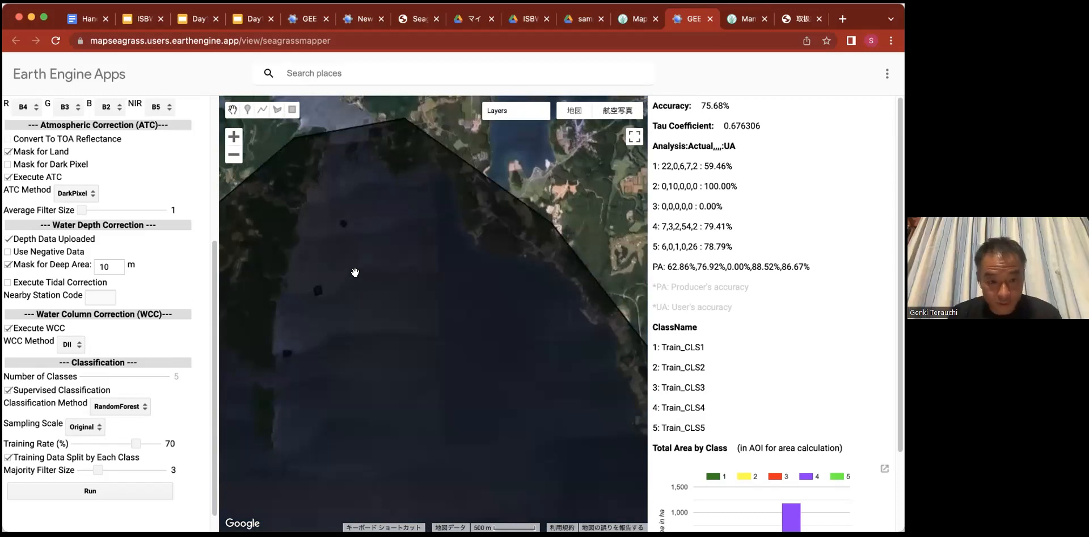
{"action": "left_click_drag", "start_coordinate": [345, 257], "coordinate": [420, 219]}
{"action": "scroll", "coordinate": [366, 255], "scroll_direction": "up", "scroll_amount": 1}
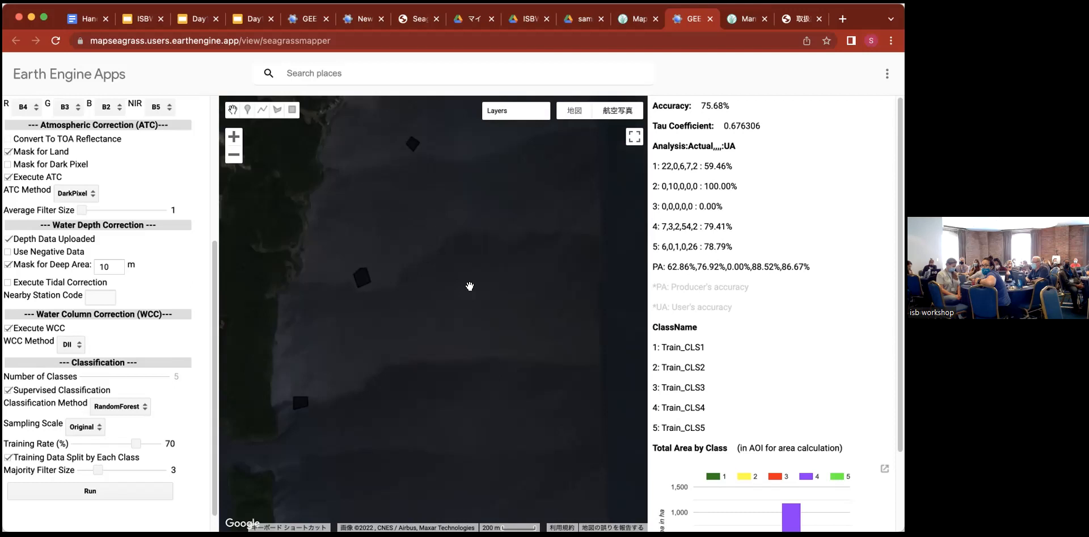
{"action": "left_click_drag", "start_coordinate": [501, 304], "coordinate": [352, 285]}
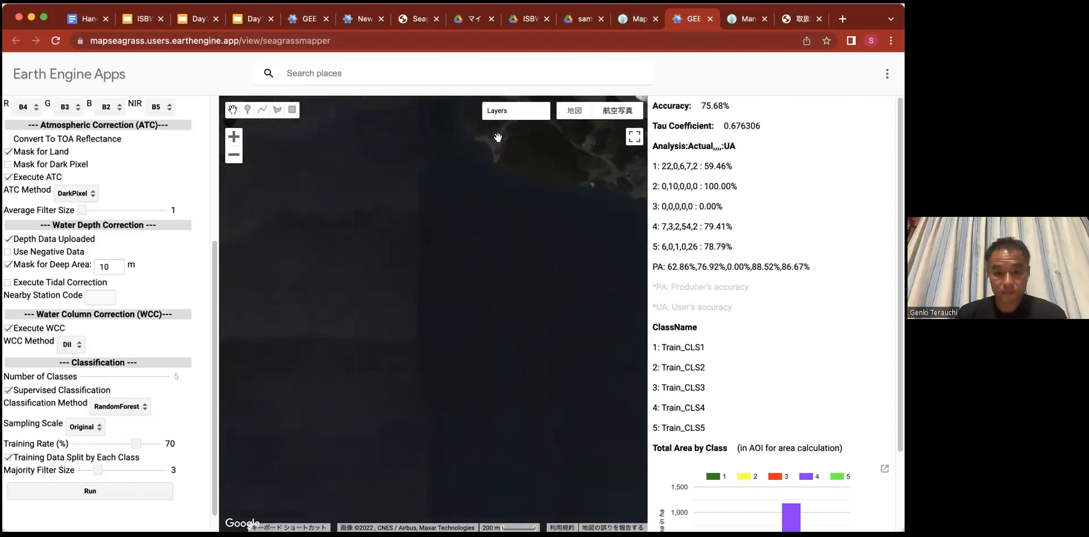
Step: Show the Train_WCC layer and review its training polygons along with the class area chart and the satellite image settings
{"action": "mouse_move", "coordinate": [523, 105]}
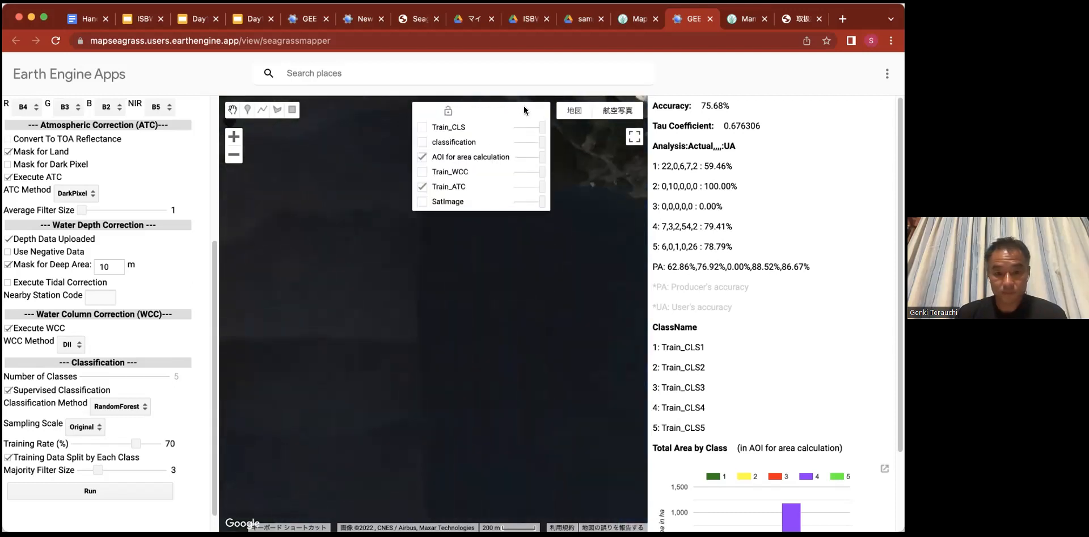
{"action": "left_click", "coordinate": [422, 172]}
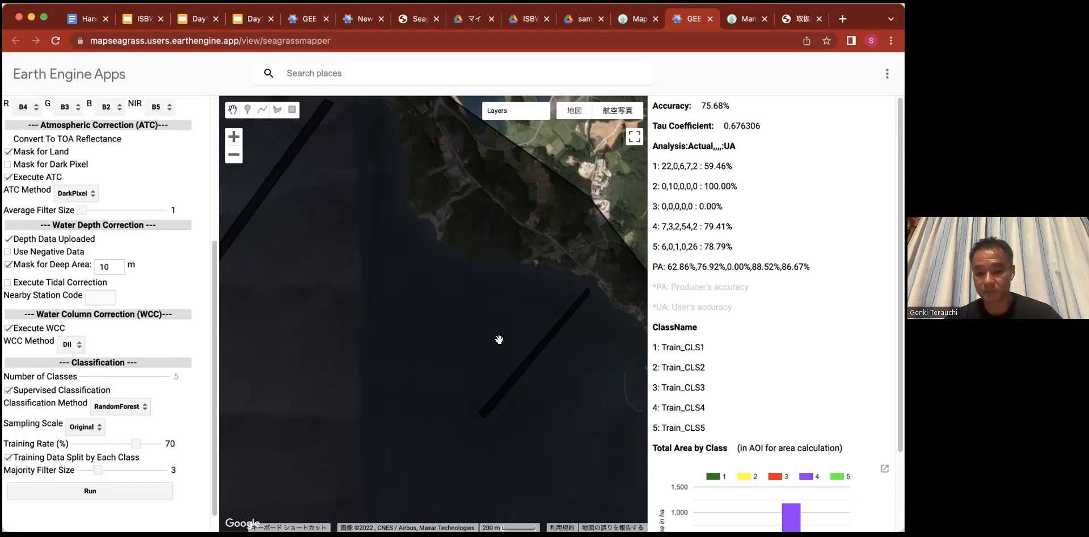
{"action": "scroll", "coordinate": [897, 411], "scroll_direction": "down", "scroll_amount": 3}
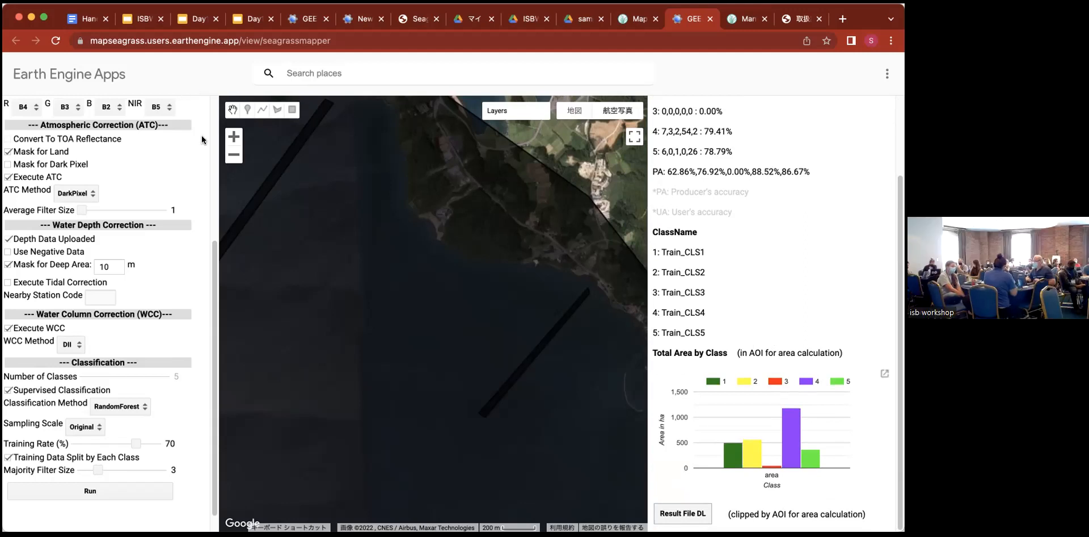
{"action": "scroll", "coordinate": [203, 140], "scroll_direction": "up", "scroll_amount": 4}
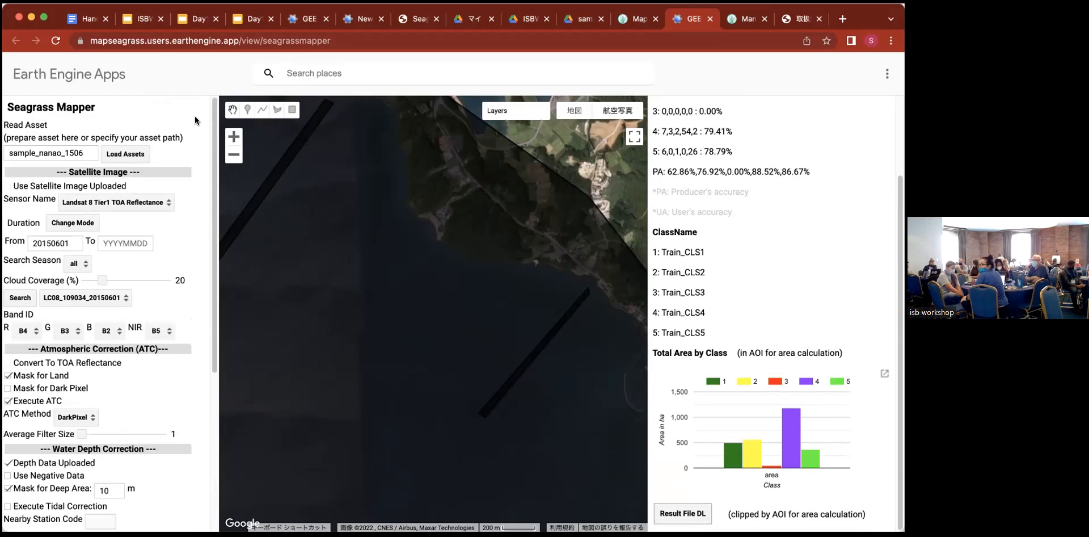
{"action": "left_click_drag", "start_coordinate": [323, 172], "coordinate": [421, 199]}
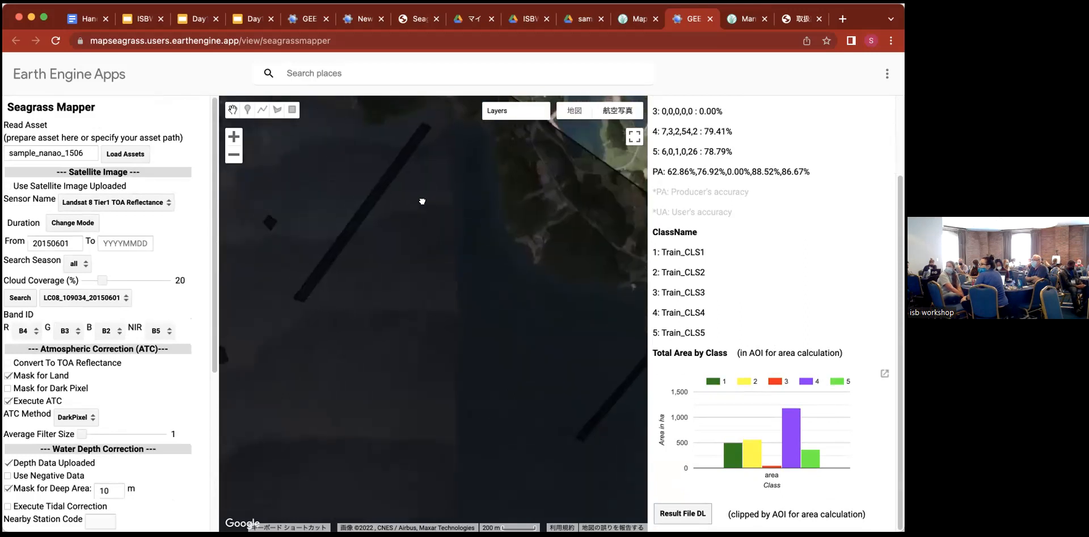
{"action": "left_click", "coordinate": [234, 159]}
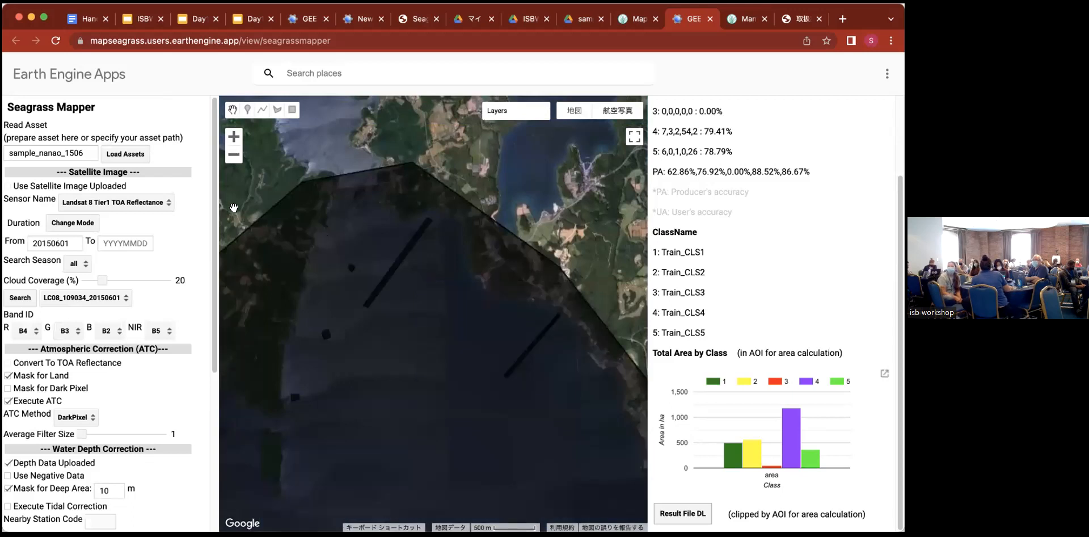
{"action": "left_click", "coordinate": [234, 154]}
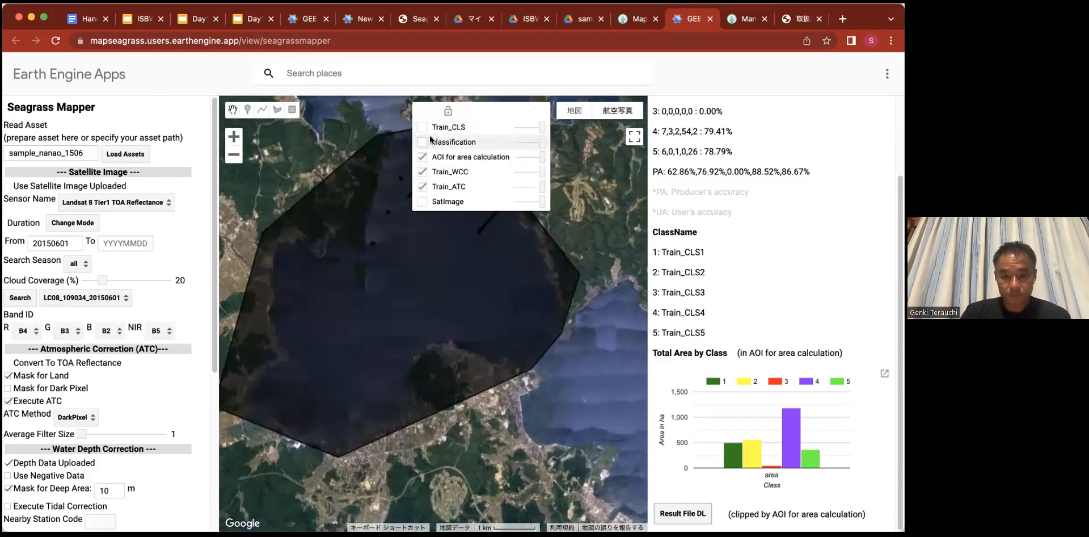
Step: Switch to Google Slides and view the ISBW14 presentation and the Nanao Bay seafloor classification exercise slide
{"action": "left_click", "coordinate": [203, 20]}
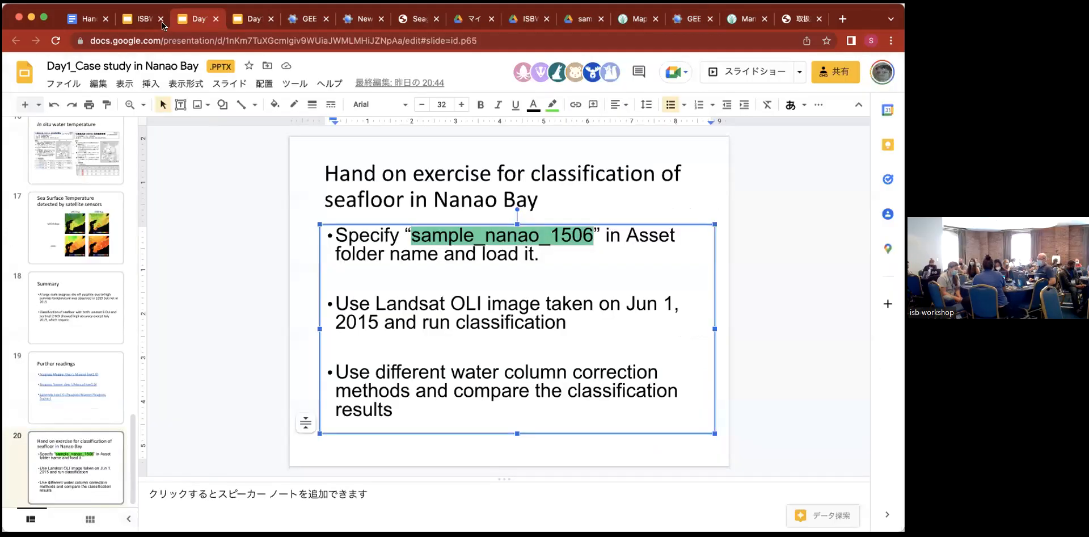
{"action": "left_click", "coordinate": [144, 20]}
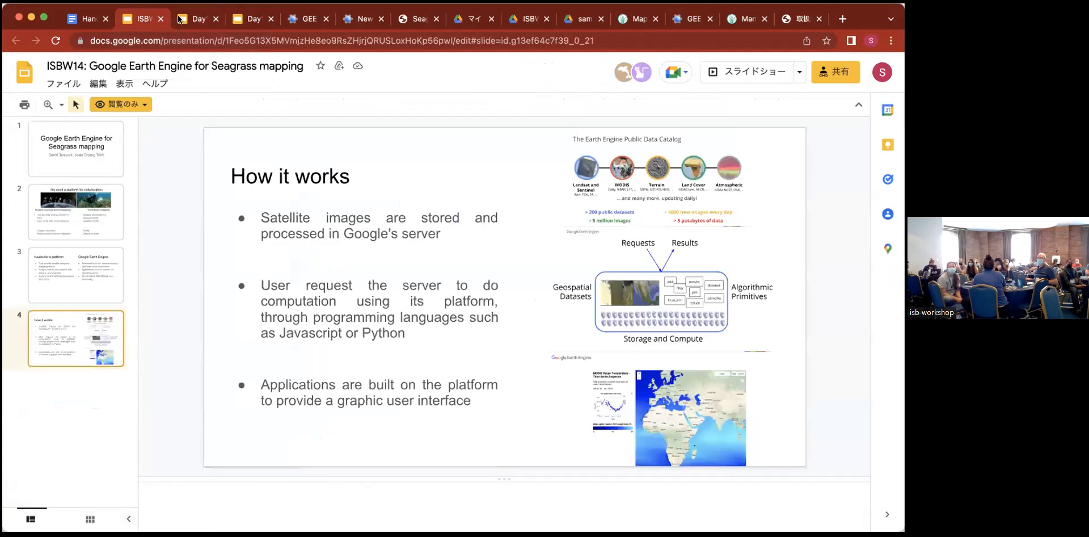
{"action": "left_click", "coordinate": [195, 20]}
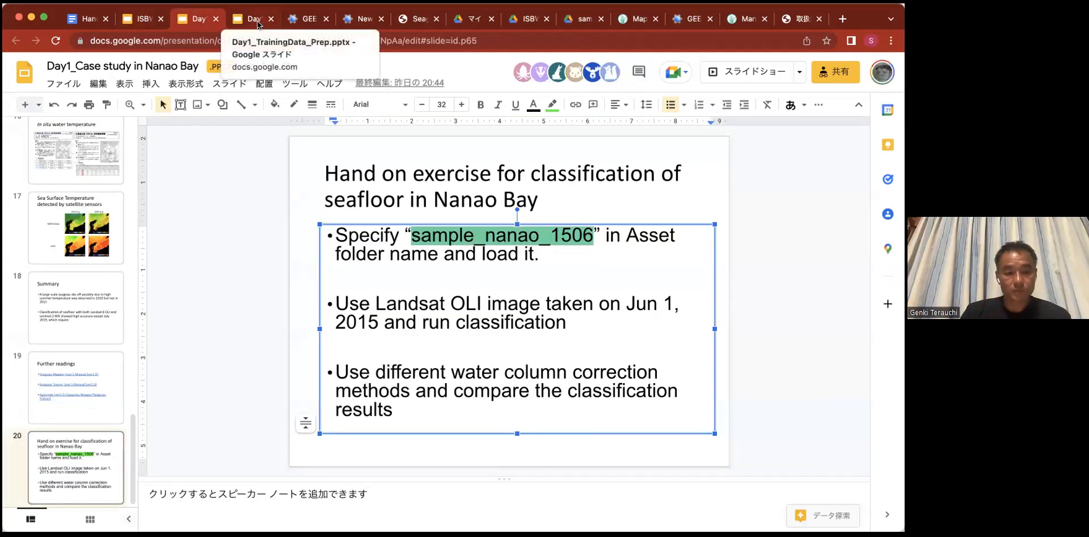
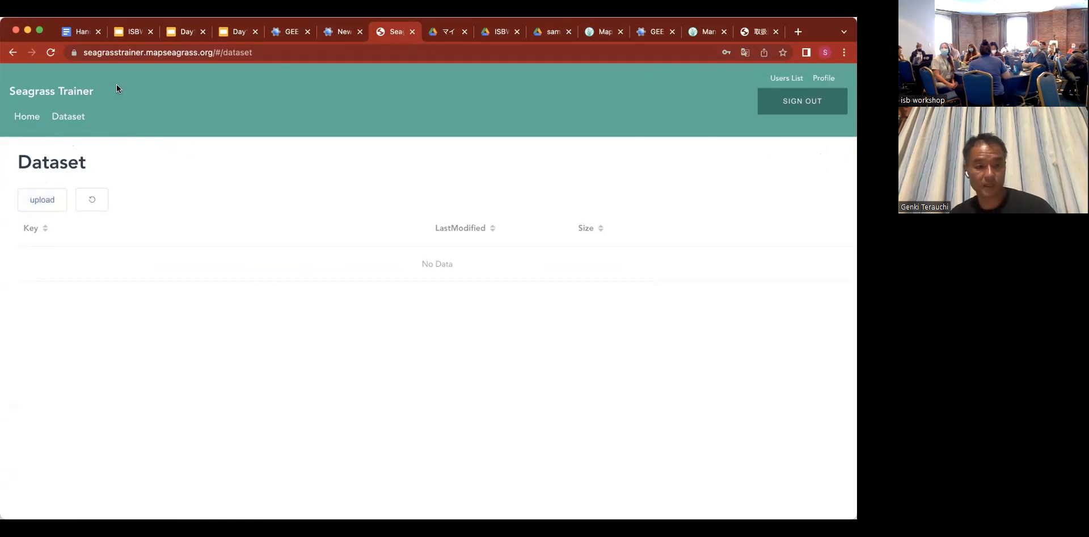
Step: View the Seagrass Trainer home map, sign out, and sign back in with the prefilled account credentials
{"action": "left_click", "coordinate": [22, 114]}
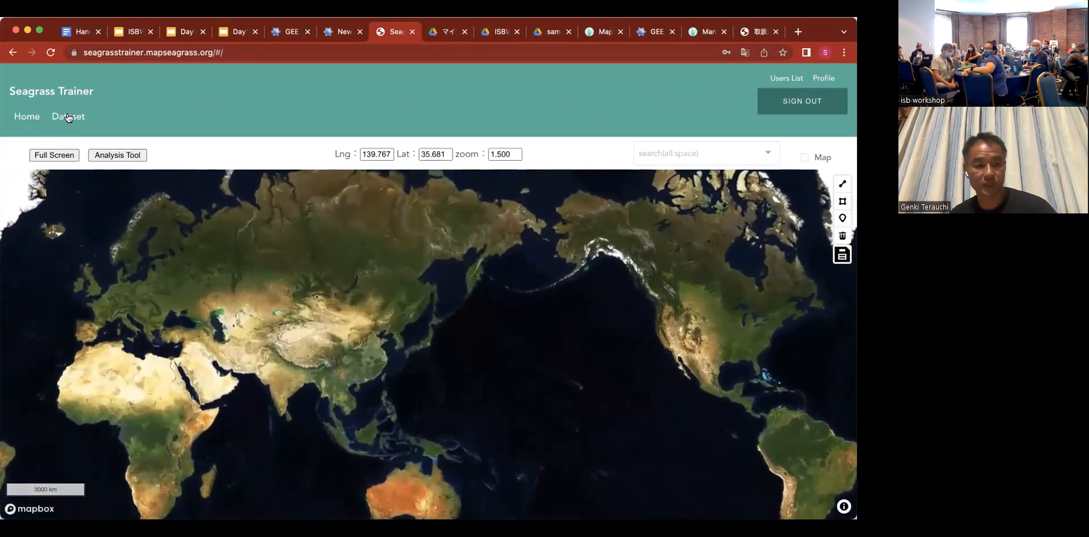
{"action": "left_click", "coordinate": [806, 99]}
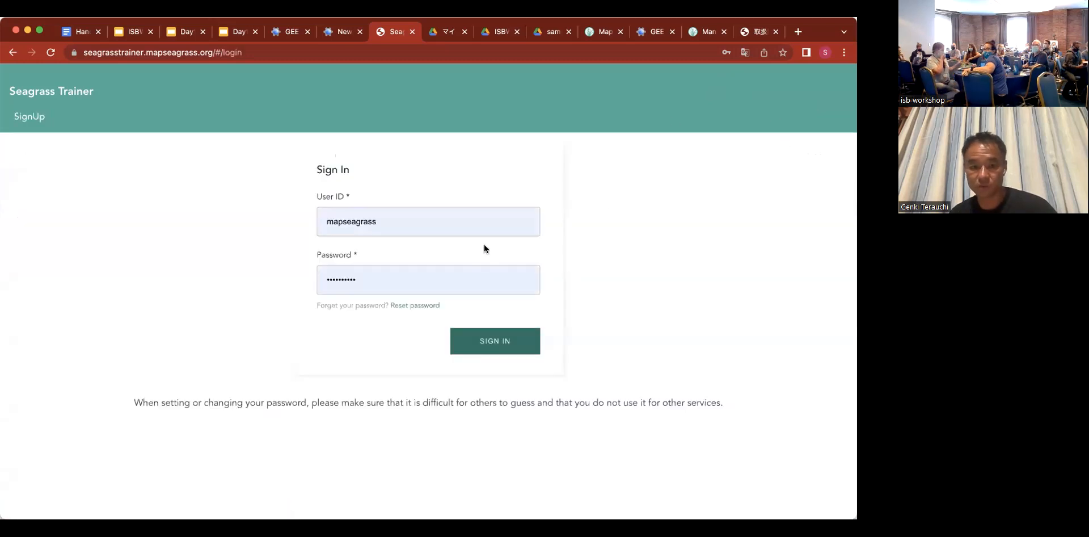
{"action": "left_click", "coordinate": [499, 341]}
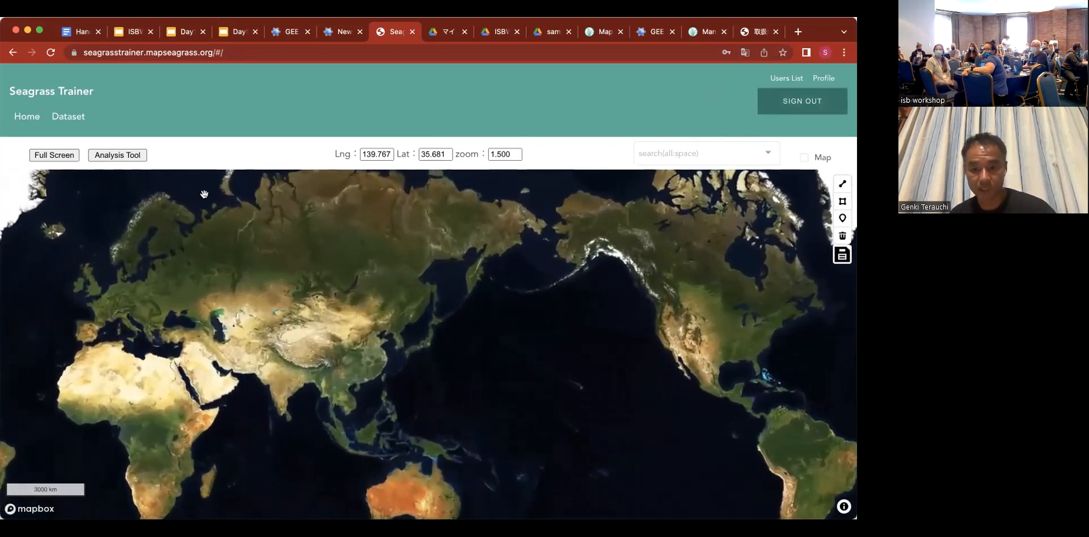
Step: Upload AOI.zip to the Seagrass Trainer dataset with AOI as the input data type
{"action": "left_click", "coordinate": [75, 118]}
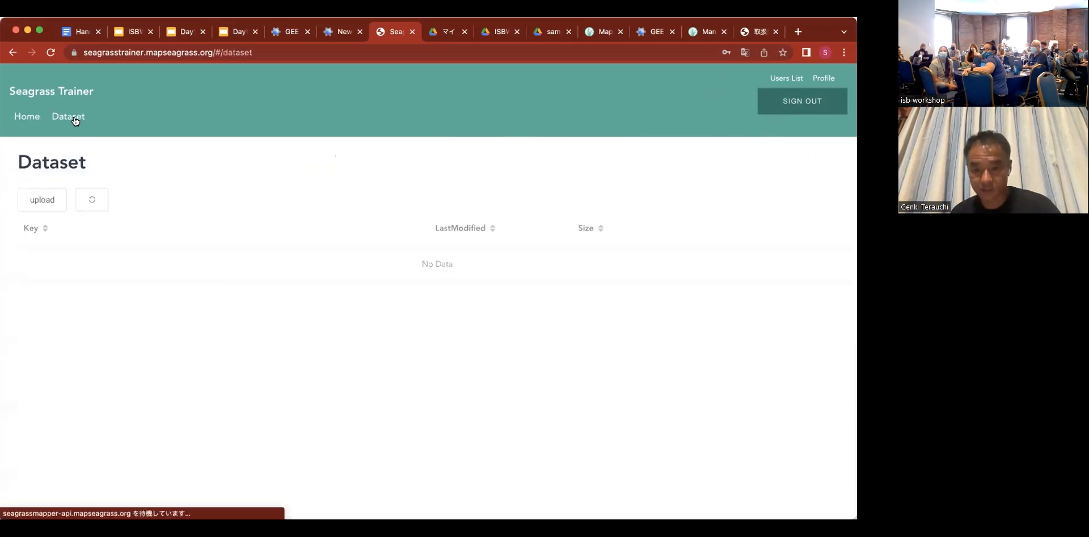
{"action": "left_click", "coordinate": [42, 201]}
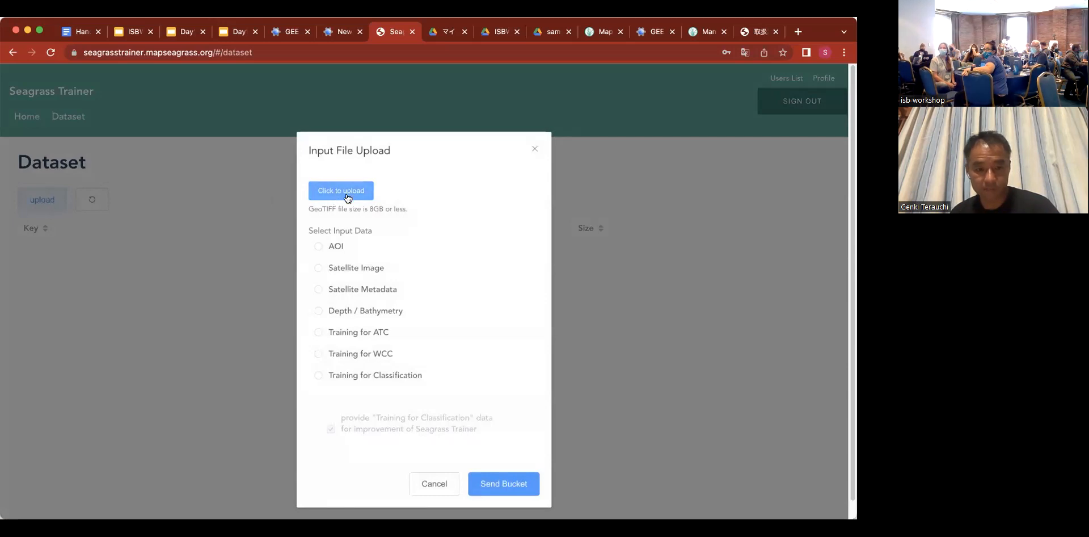
{"action": "left_click", "coordinate": [318, 247]}
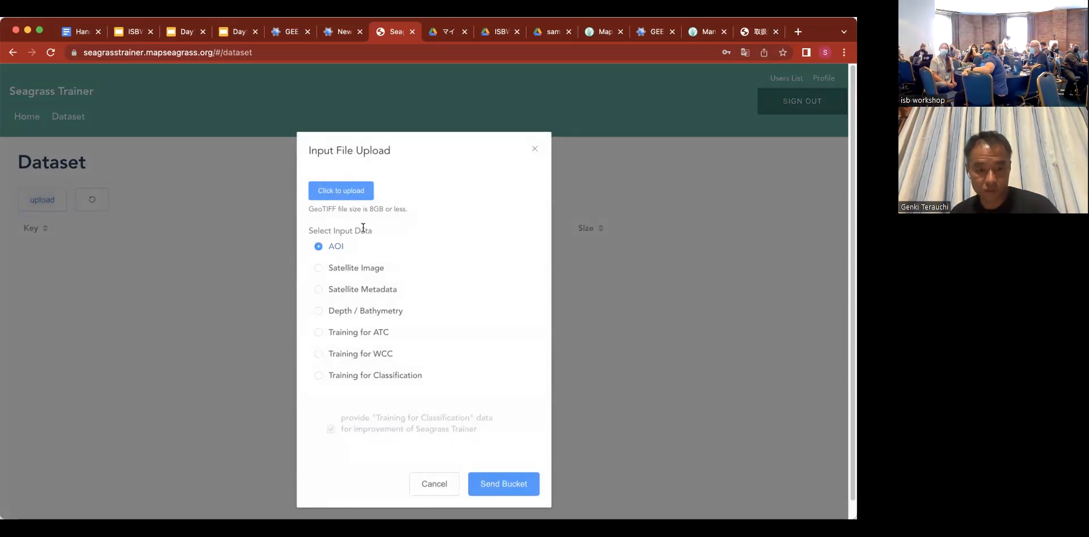
{"action": "left_click", "coordinate": [347, 193]}
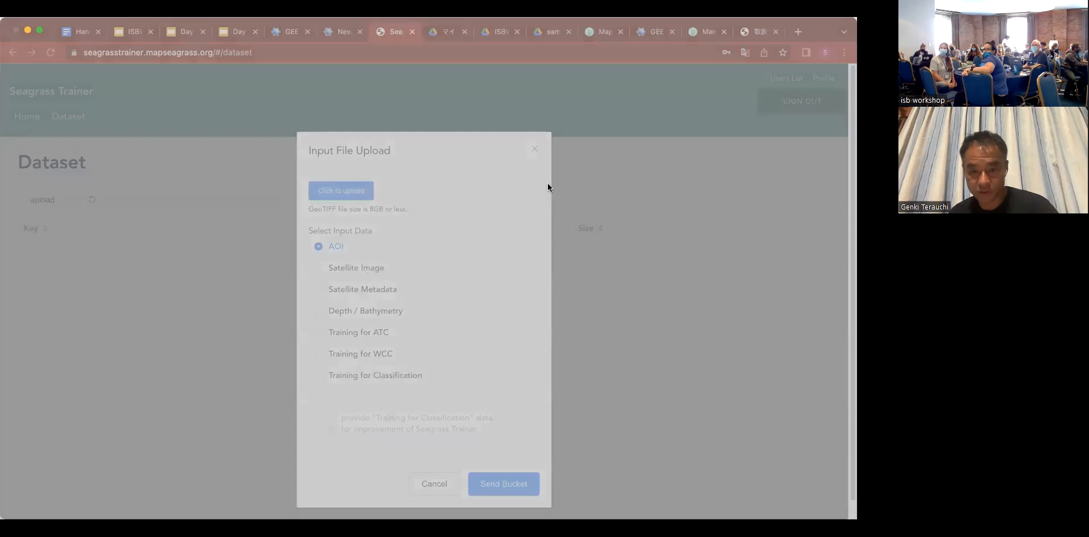
{"action": "left_click", "coordinate": [642, 382]}
{"action": "left_click", "coordinate": [520, 502]}
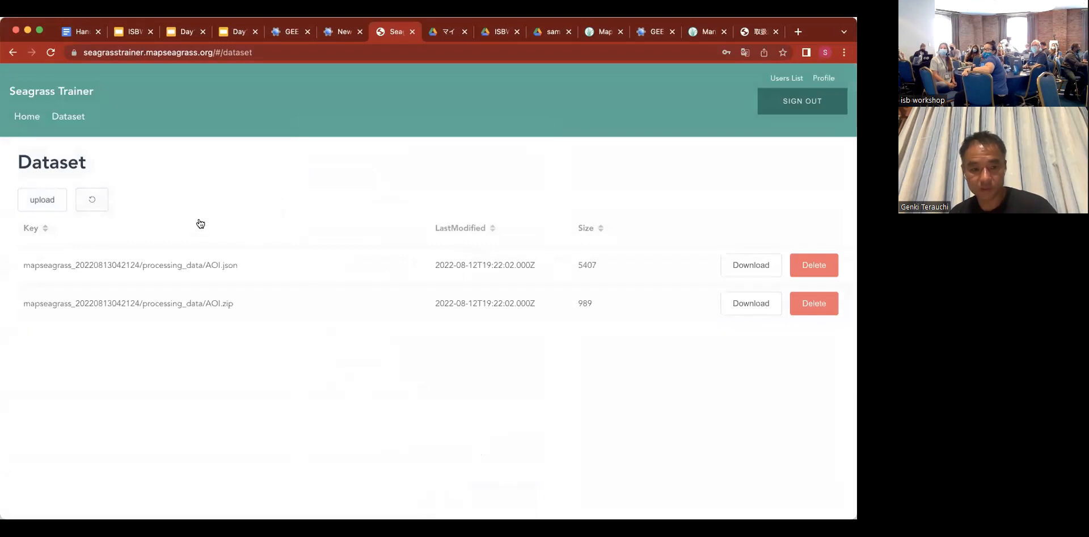
Step: Upload D.tif to the dataset with Depth / Bathymetry as the input data type
{"action": "left_click", "coordinate": [51, 205]}
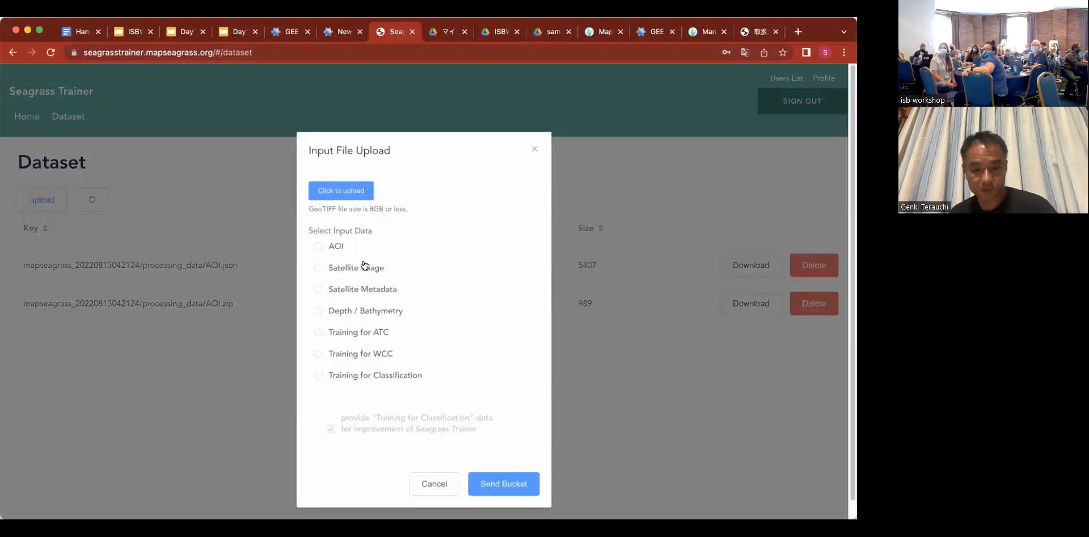
{"action": "left_click", "coordinate": [365, 311]}
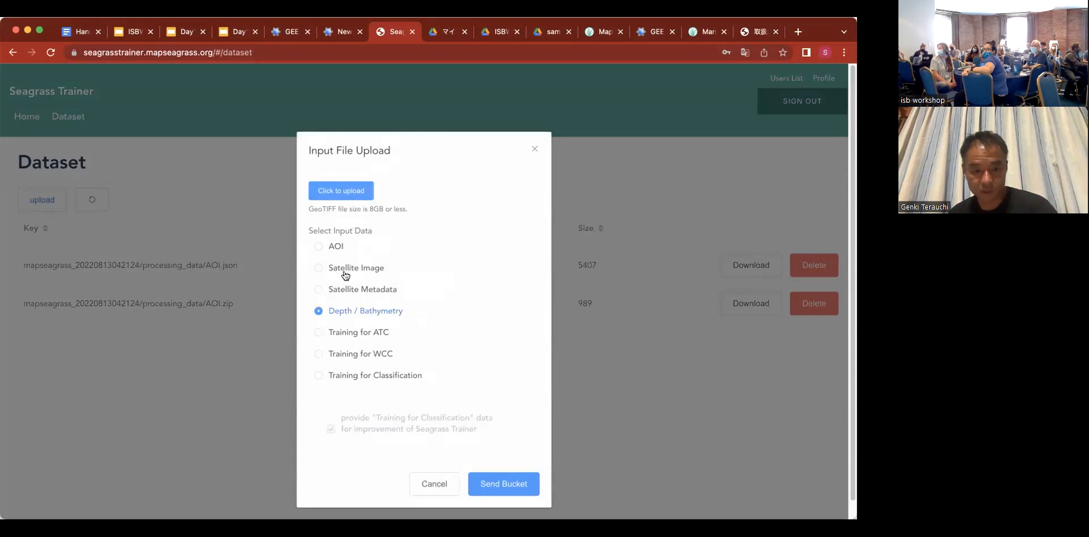
{"action": "left_click", "coordinate": [350, 195]}
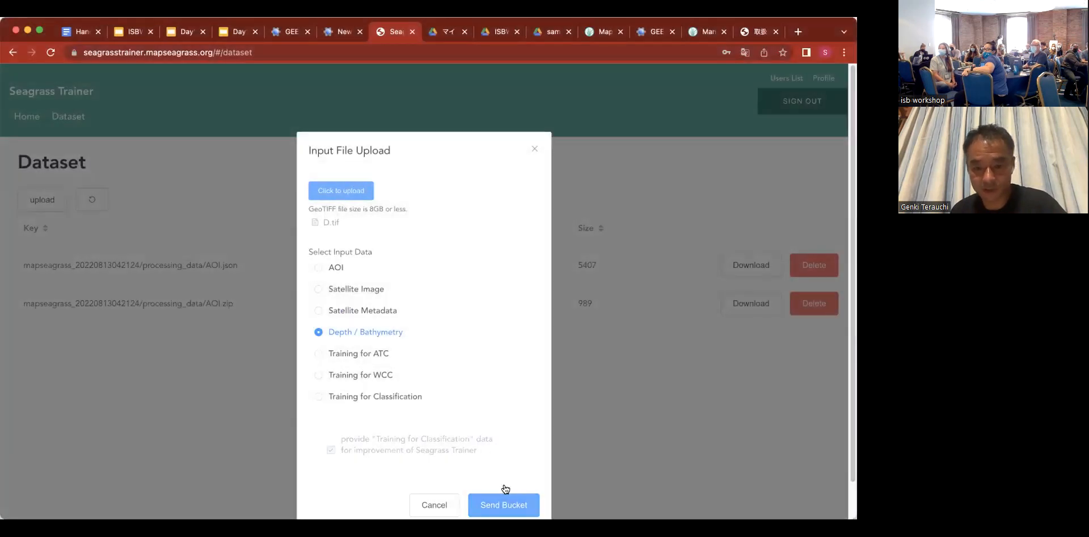
{"action": "left_click", "coordinate": [505, 491]}
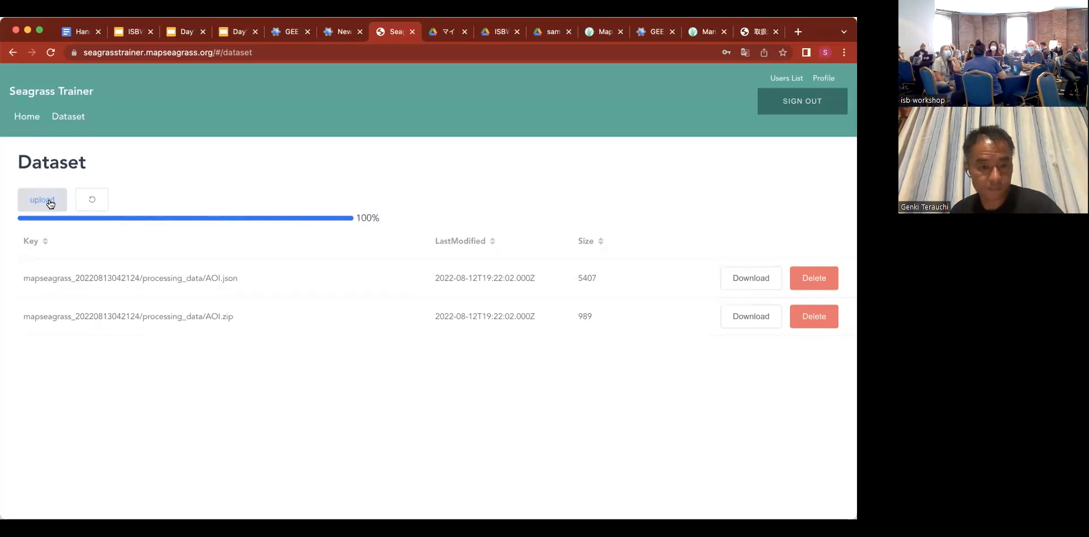
Step: Upload Train_ATC.zip to the dataset with Training for ATC as the input data type
{"action": "left_click", "coordinate": [43, 199]}
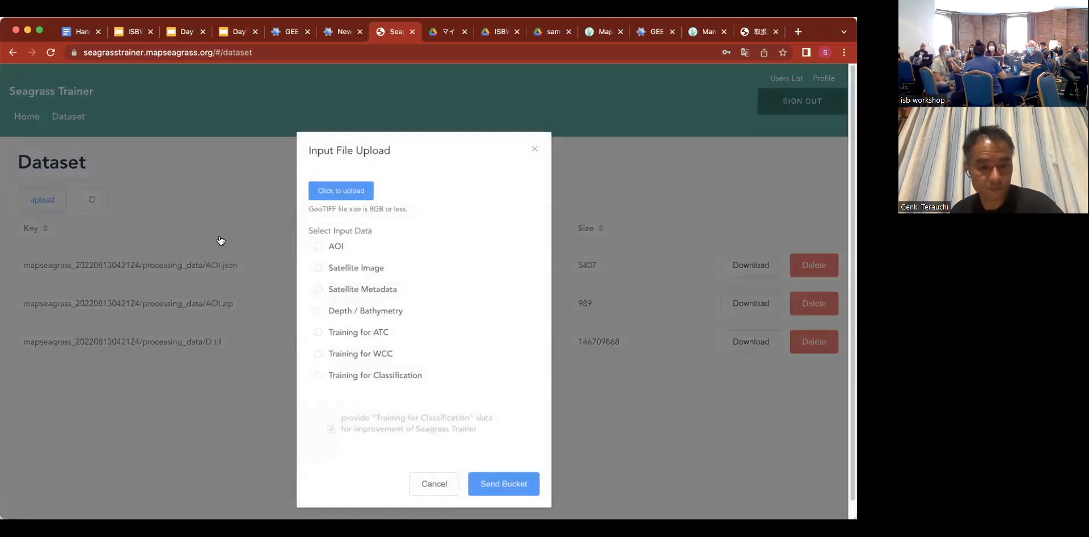
{"action": "left_click", "coordinate": [350, 334]}
{"action": "left_click", "coordinate": [339, 192]}
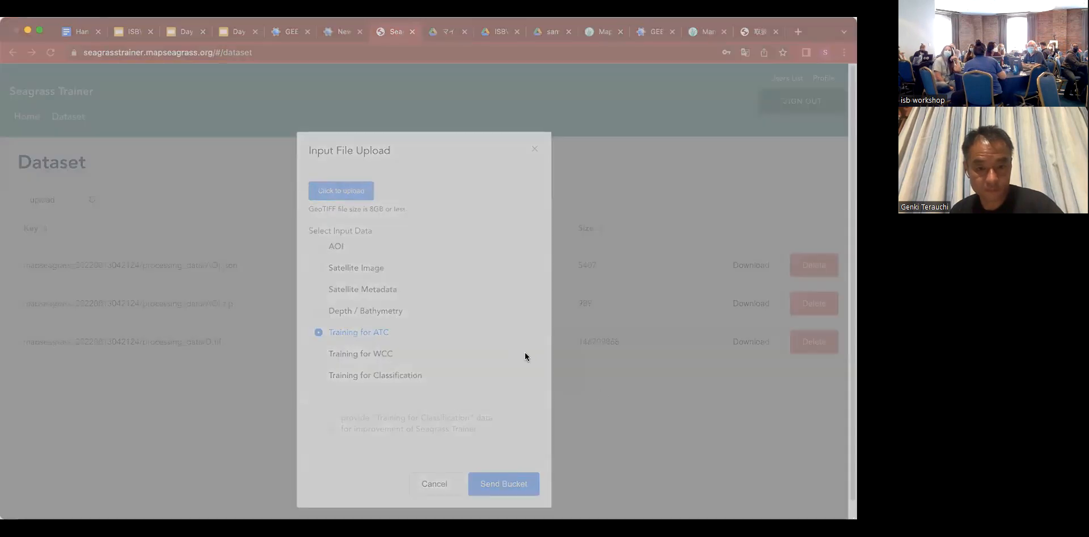
{"action": "left_click", "coordinate": [615, 381]}
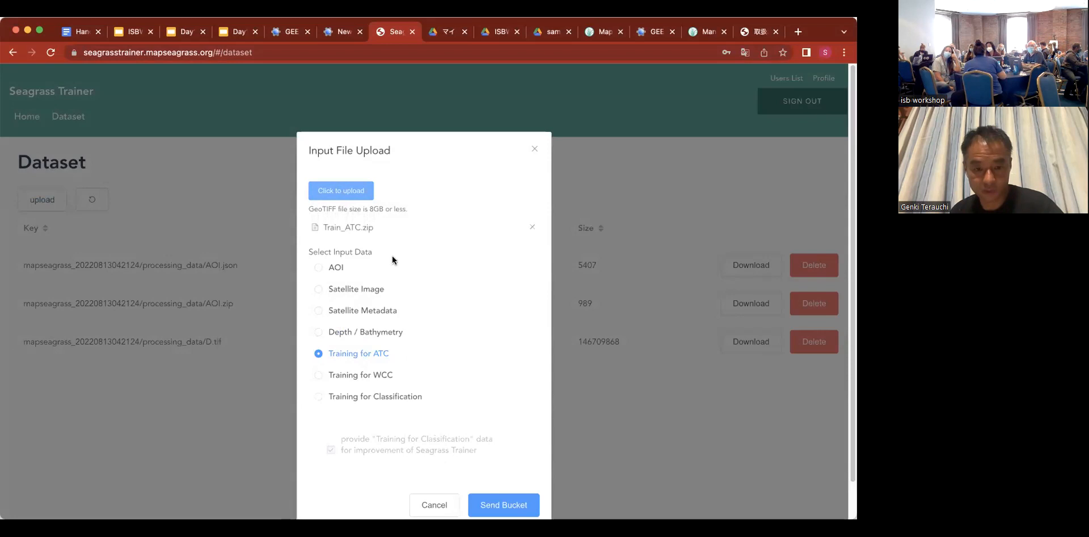
{"action": "left_click", "coordinate": [503, 505]}
Step: Upload Train_WCC.zip to the dataset with Training for WCC as the input data type
{"action": "left_click", "coordinate": [48, 200]}
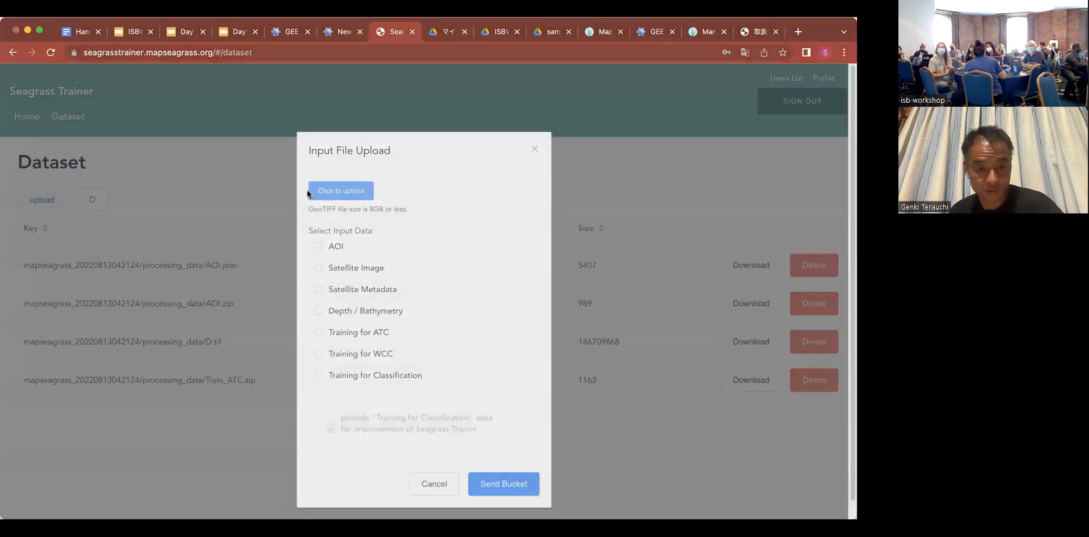
{"action": "left_click", "coordinate": [310, 192]}
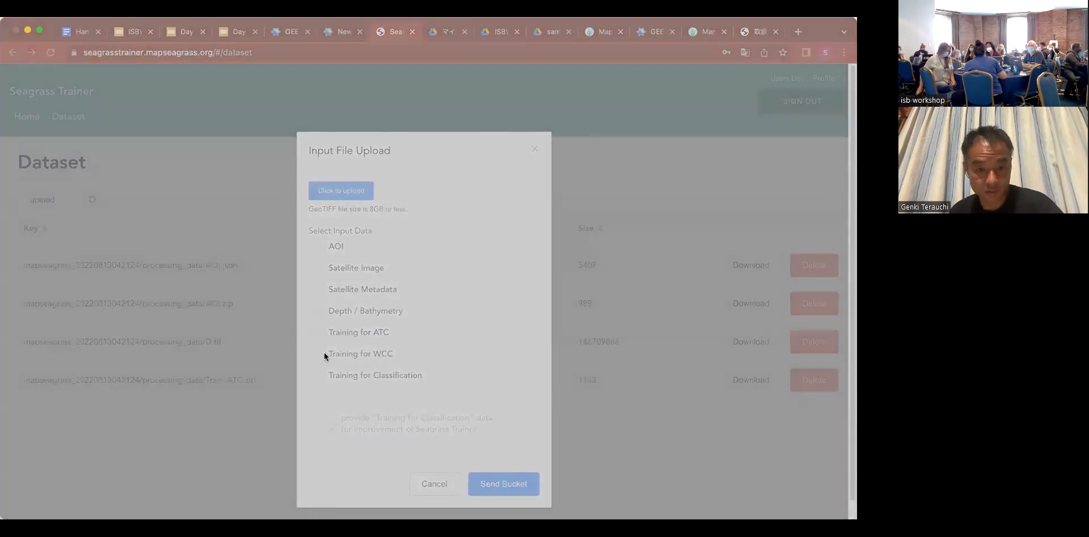
{"action": "left_click", "coordinate": [634, 381]}
{"action": "left_click", "coordinate": [361, 375]}
{"action": "left_click", "coordinate": [510, 503]}
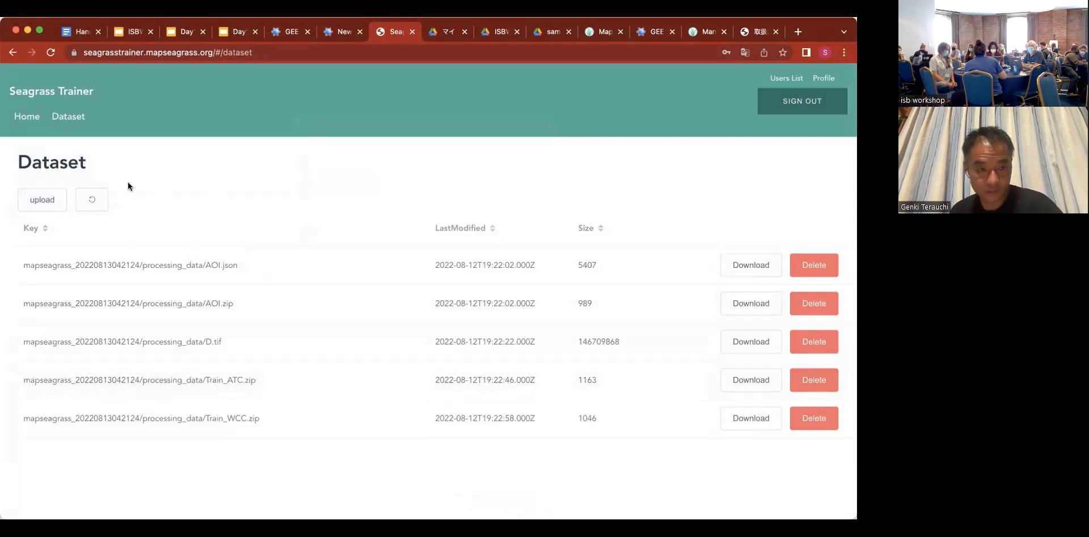
Step: Upload Train_CLS1.zip to the dataset with Training for Classification as the input data type
{"action": "left_click", "coordinate": [38, 201]}
{"action": "left_click", "coordinate": [329, 377]}
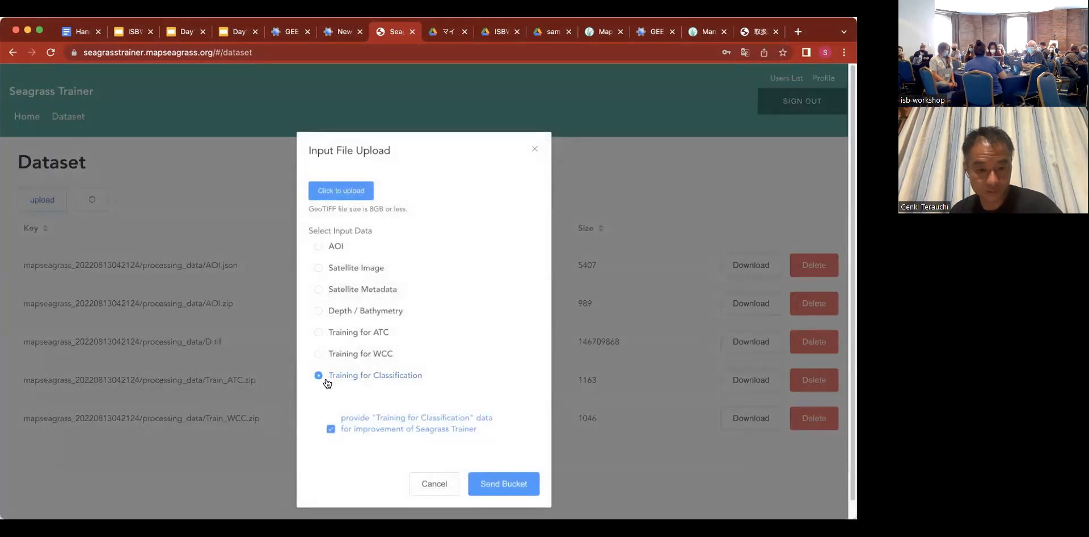
{"action": "left_click", "coordinate": [323, 199]}
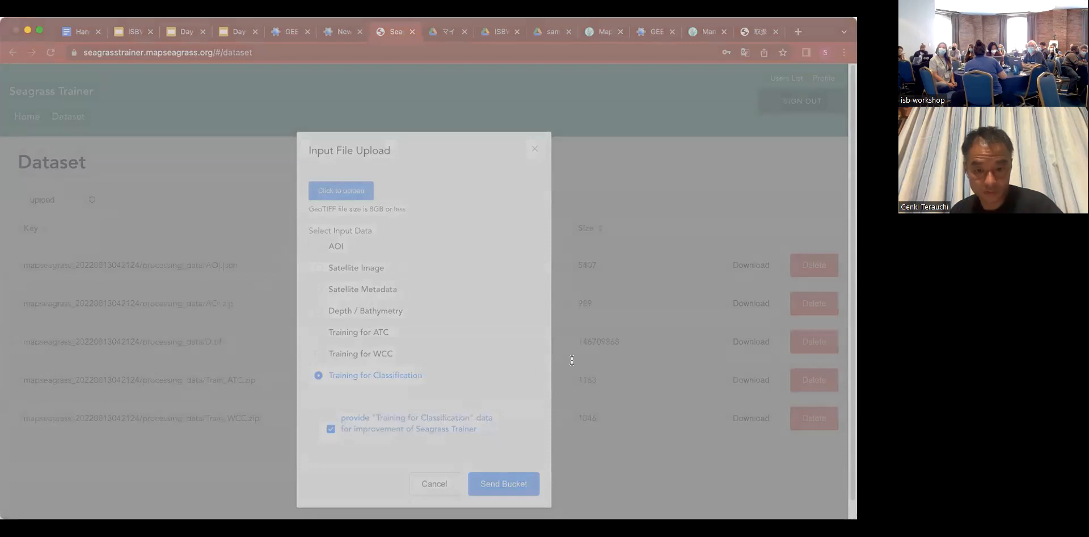
{"action": "left_click", "coordinate": [631, 381]}
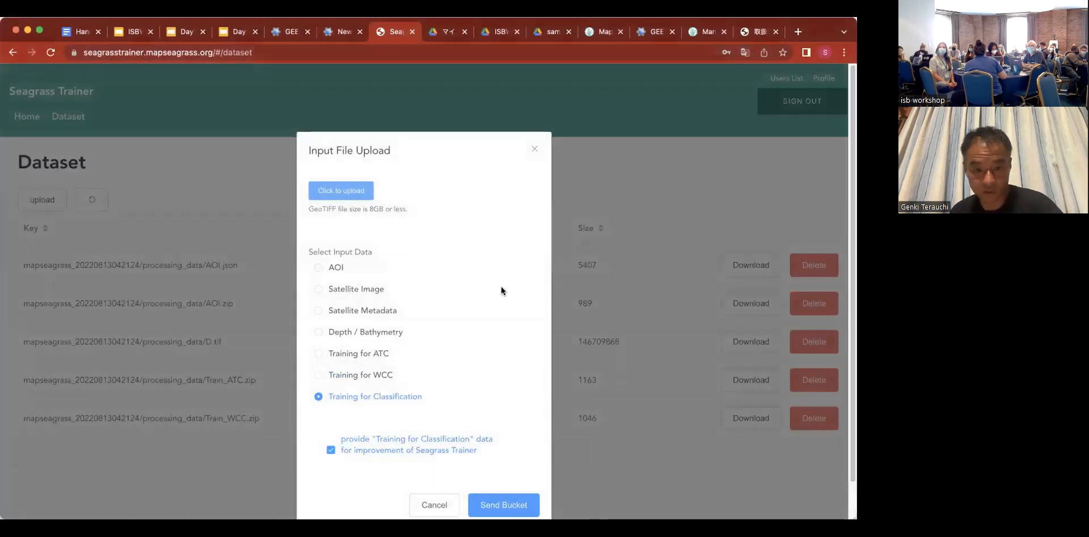
{"action": "left_click", "coordinate": [517, 508]}
{"action": "scroll", "coordinate": [278, 350], "scroll_direction": "down", "scroll_amount": 1}
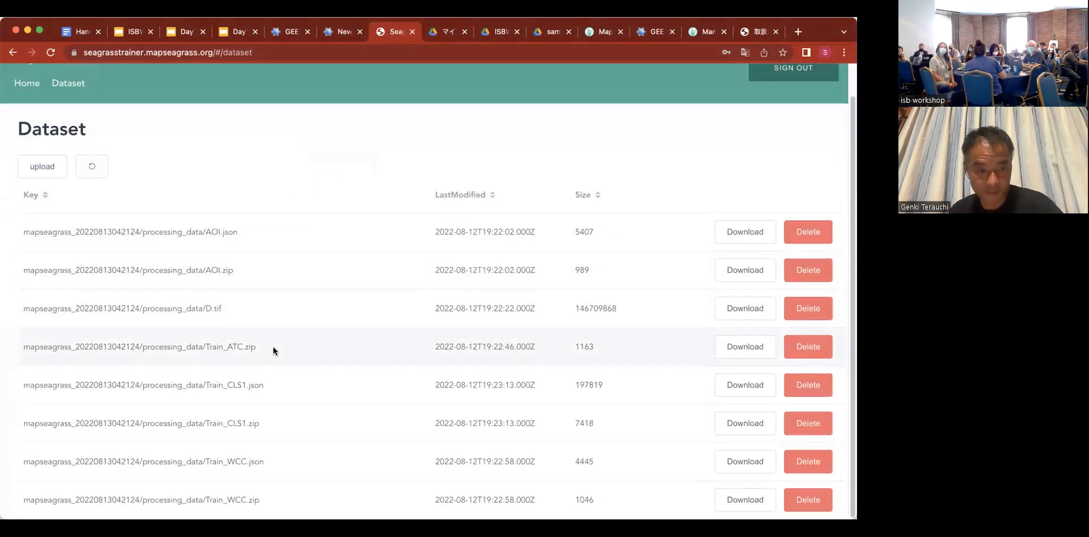
Step: Upload Train_CLS2.zip to the dataset with Training for Classification as the input data type
{"action": "left_click", "coordinate": [44, 164]}
{"action": "left_click", "coordinate": [317, 376]}
{"action": "left_click", "coordinate": [332, 193]}
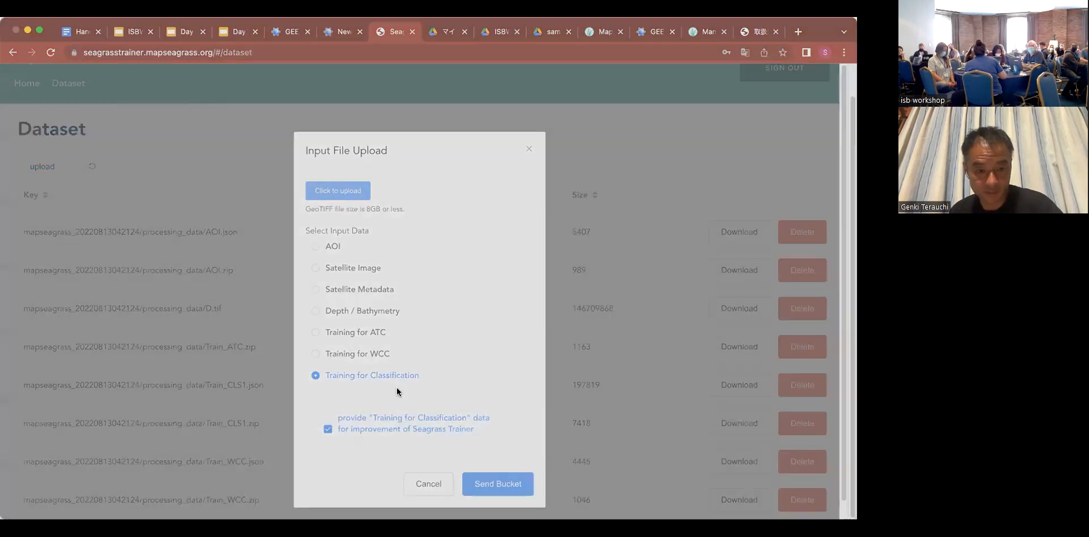
{"action": "left_click", "coordinate": [301, 265]}
{"action": "left_click", "coordinate": [608, 385]}
{"action": "left_click", "coordinate": [498, 503]}
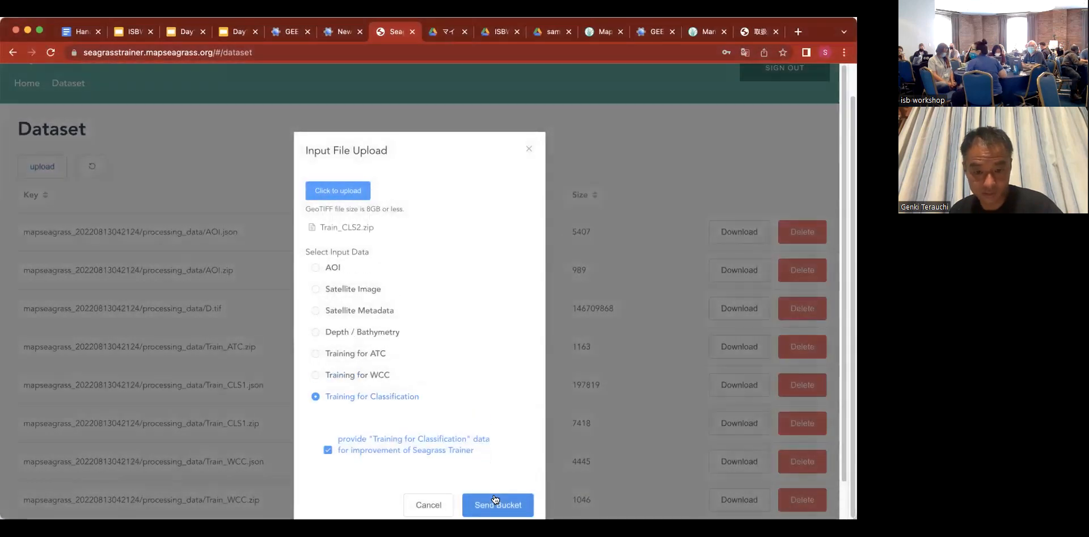
Step: Upload Train_CLS3.zip to the dataset with Training for Classification as the input data type
{"action": "left_click", "coordinate": [58, 175]}
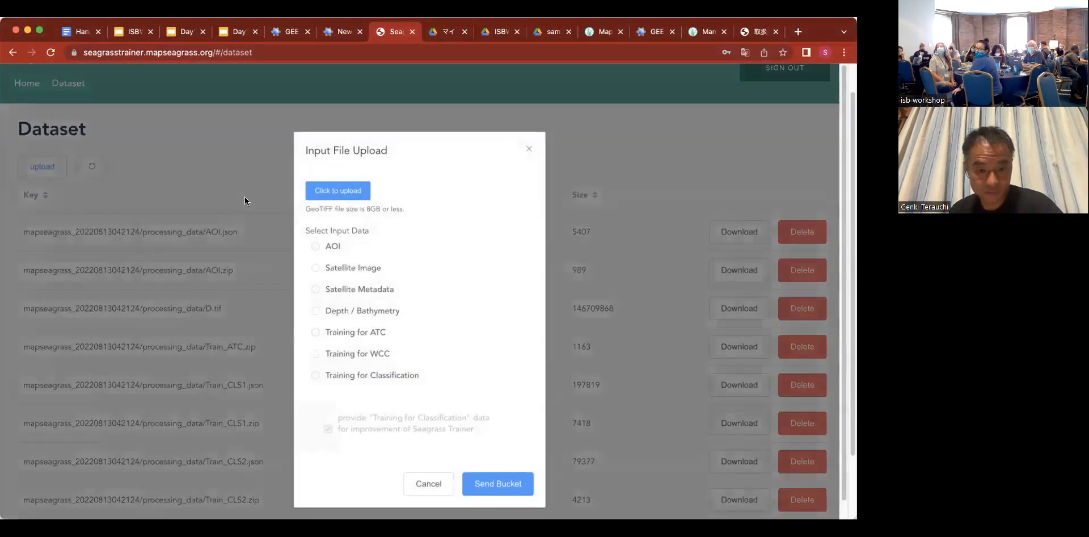
{"action": "left_click", "coordinate": [338, 190]}
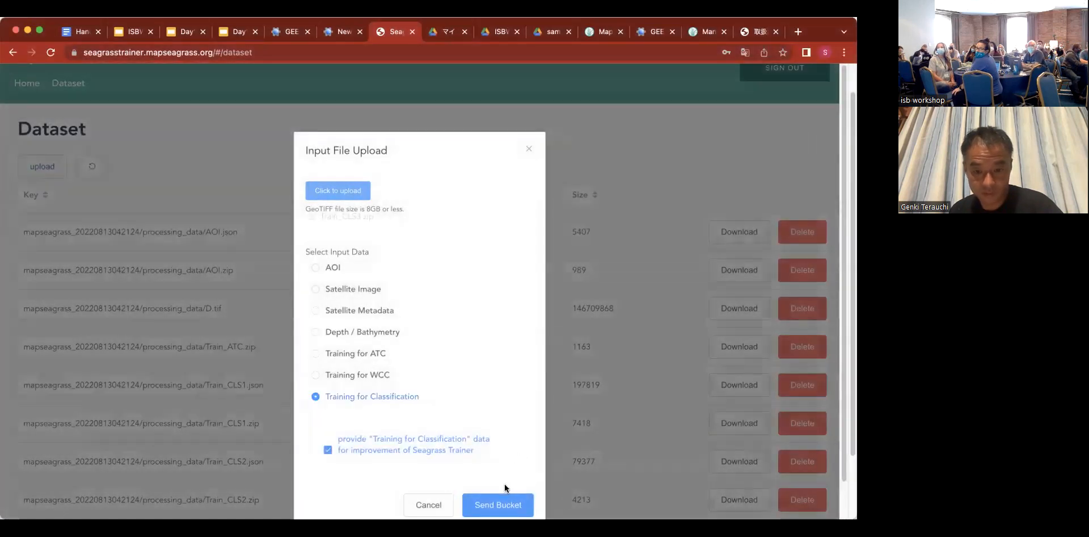
{"action": "left_click", "coordinate": [498, 483]}
Step: Upload Train_CLS4.zip to the dataset with Training for Classification as the input data type
{"action": "left_click", "coordinate": [50, 169]}
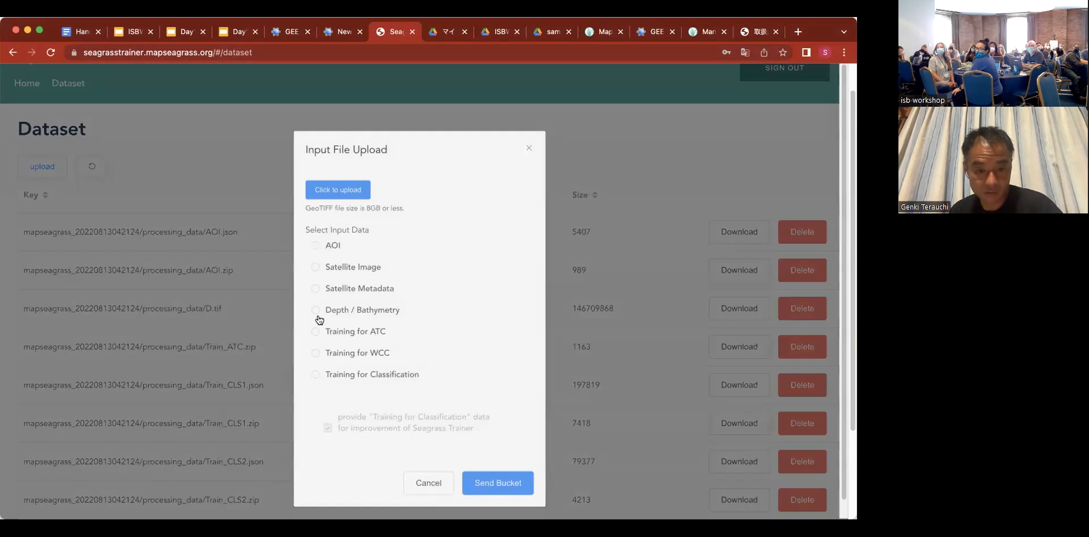
{"action": "left_click", "coordinate": [375, 375]}
{"action": "left_click", "coordinate": [339, 192]}
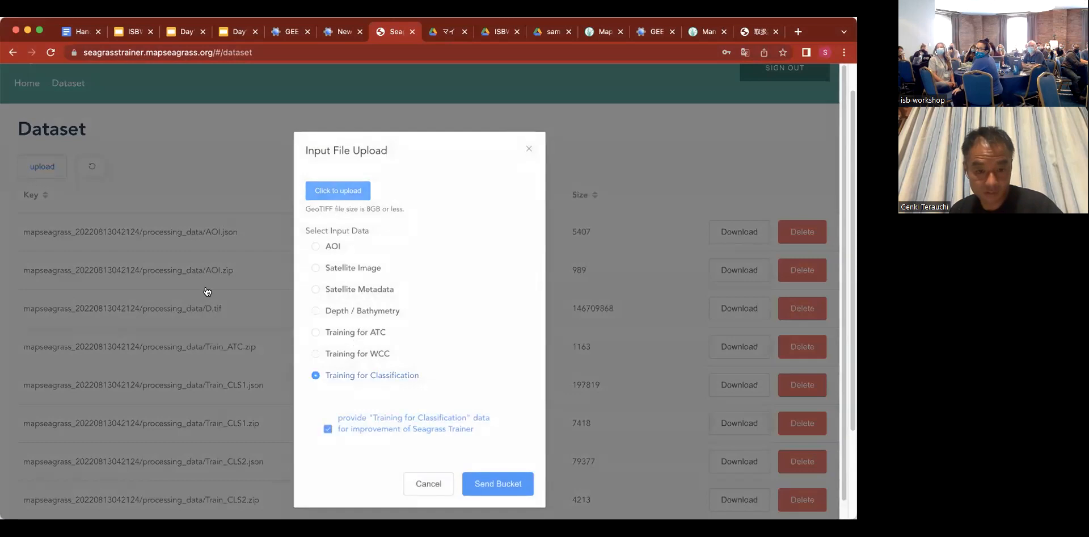
{"action": "left_click", "coordinate": [600, 382]}
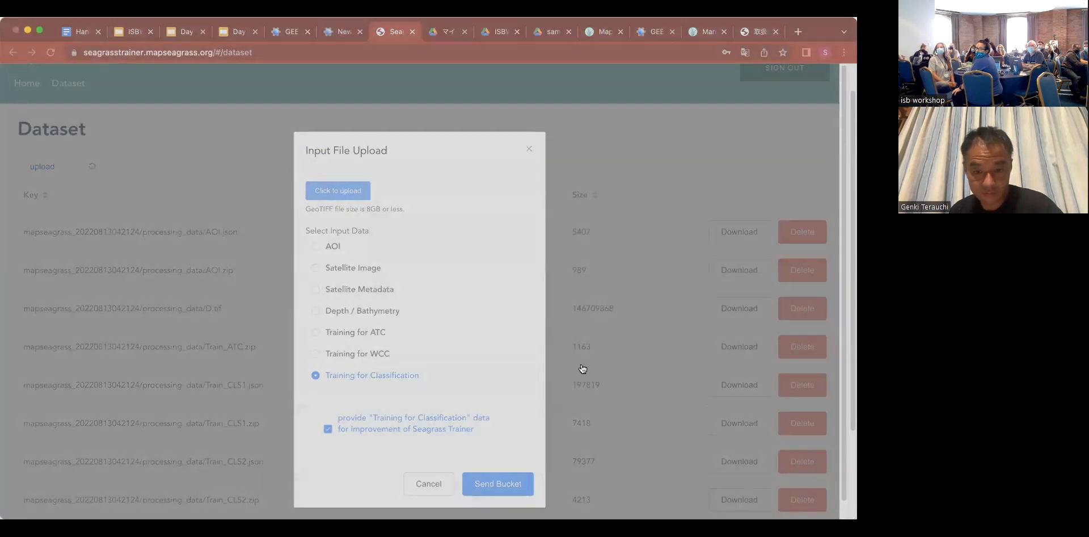
{"action": "left_click", "coordinate": [483, 501]}
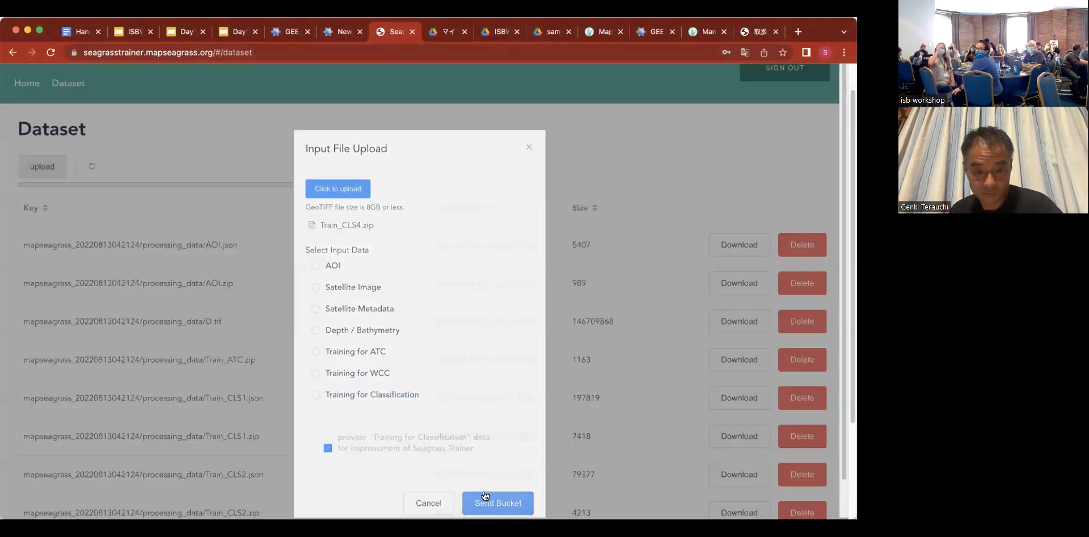
Step: Upload Train_CLS5.zip to the dataset with Training for Classification as the input data type
{"action": "left_click", "coordinate": [41, 166]}
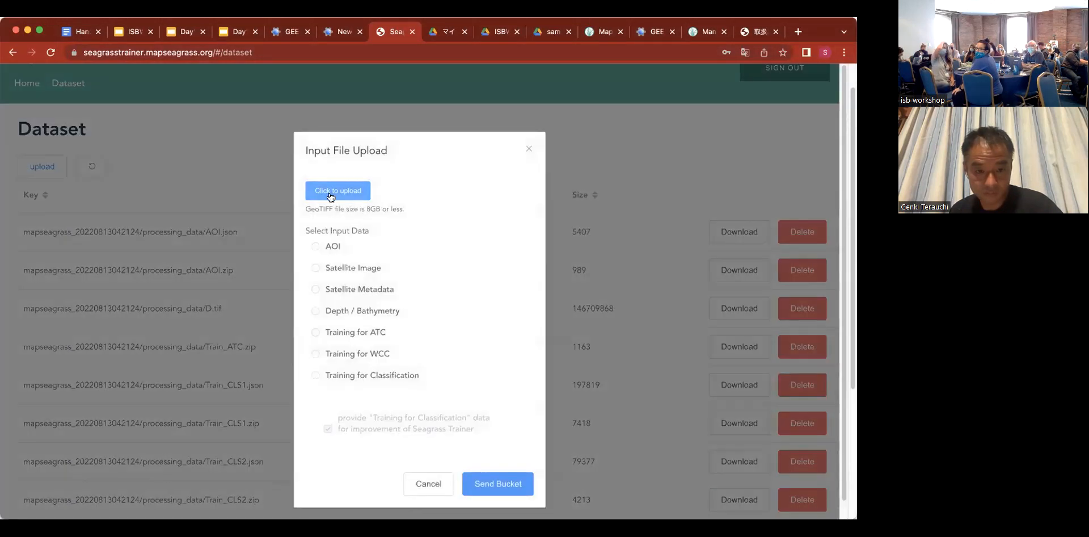
{"action": "left_click", "coordinate": [339, 188]}
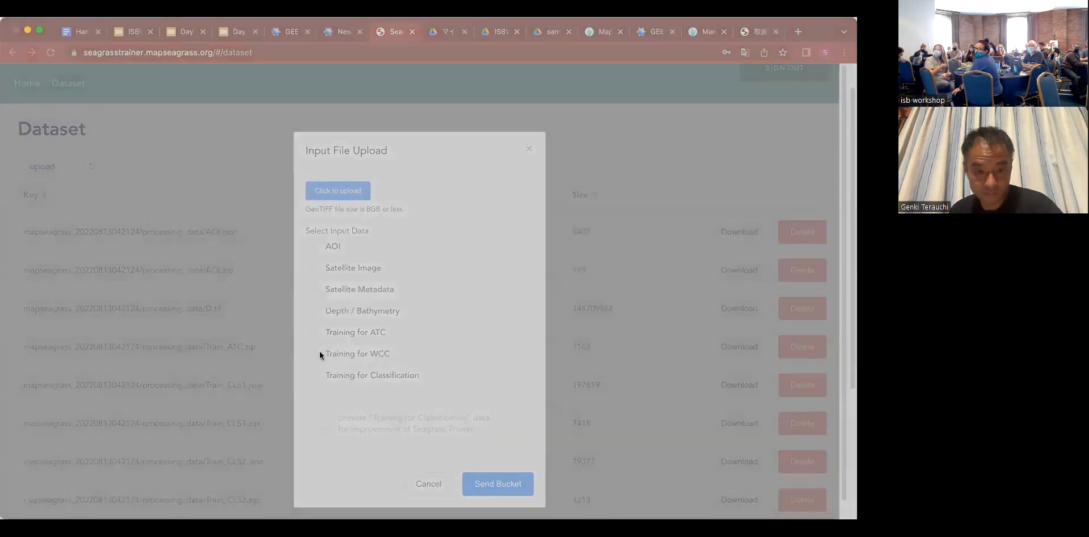
{"action": "left_click", "coordinate": [628, 382]}
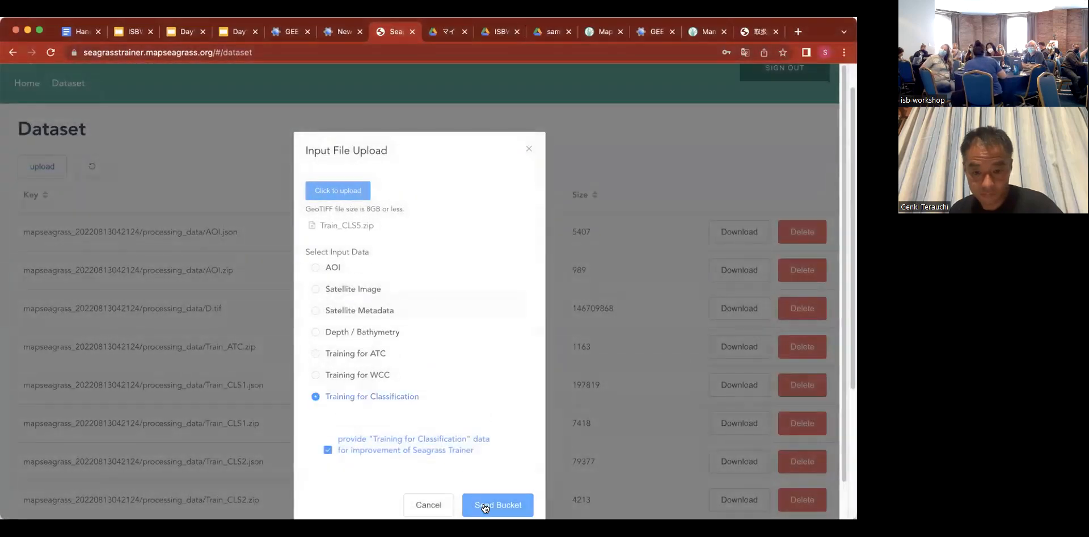
{"action": "left_click", "coordinate": [485, 505]}
Step: Review the full dataset list to check which AOI, depth and training files have been uploaded
{"action": "scroll", "coordinate": [325, 319], "scroll_direction": "down", "scroll_amount": 5}
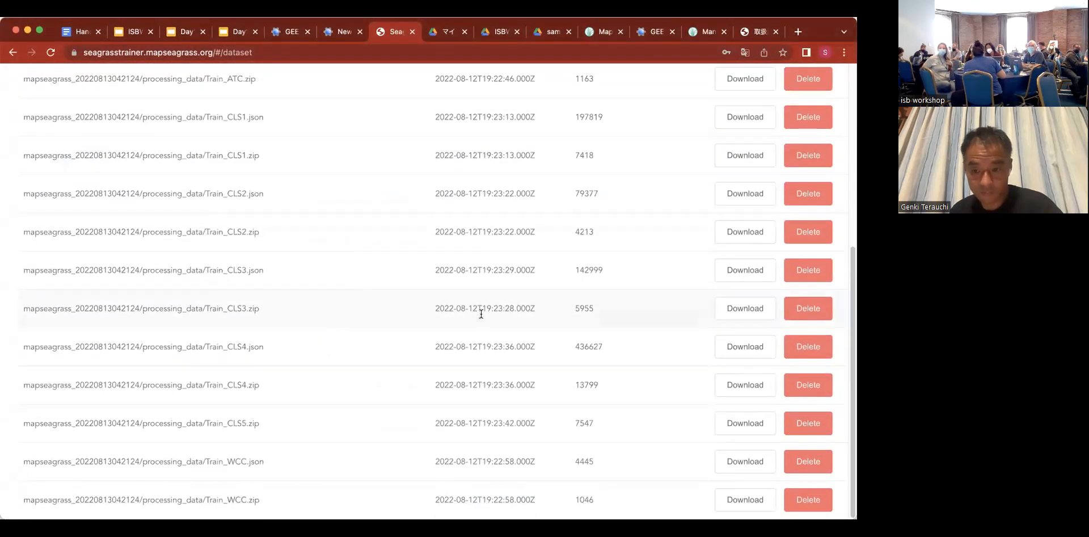
{"action": "scroll", "coordinate": [496, 302], "scroll_direction": "up", "scroll_amount": 5}
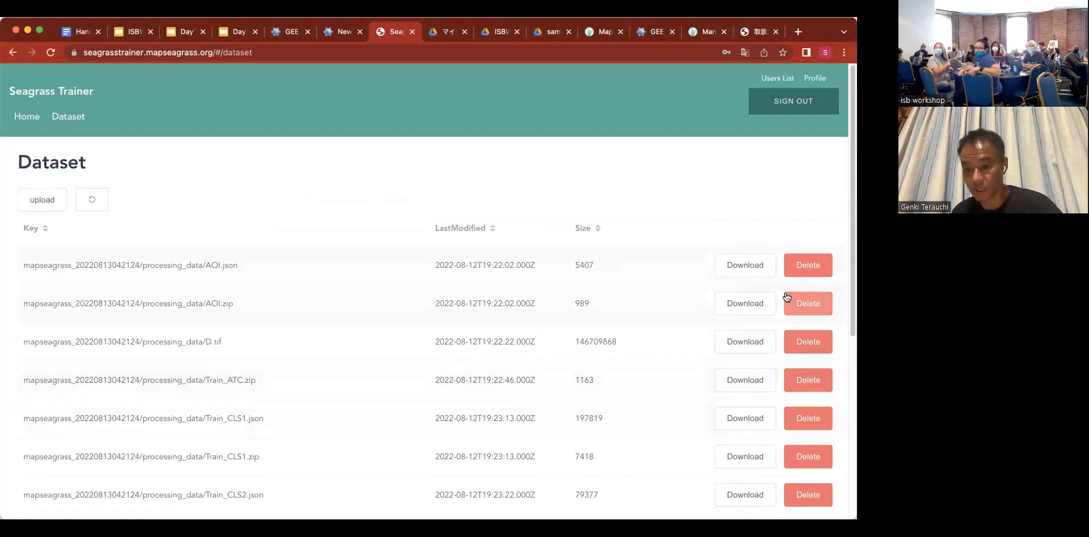
{"action": "scroll", "coordinate": [301, 360], "scroll_direction": "down", "scroll_amount": 5}
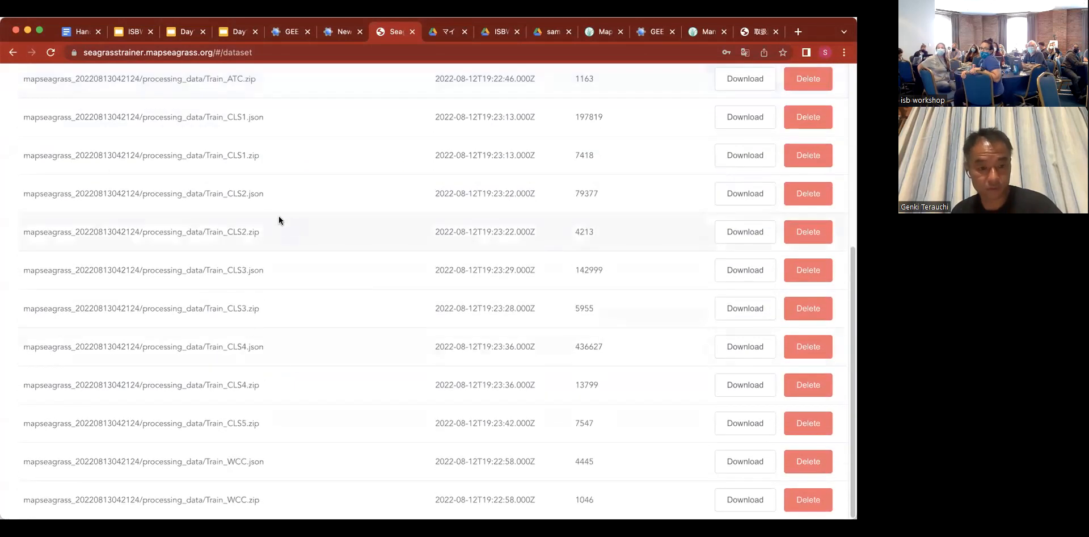
{"action": "scroll", "coordinate": [277, 312], "scroll_direction": "up", "scroll_amount": 5}
{"action": "scroll", "coordinate": [277, 312], "scroll_direction": "down", "scroll_amount": 5}
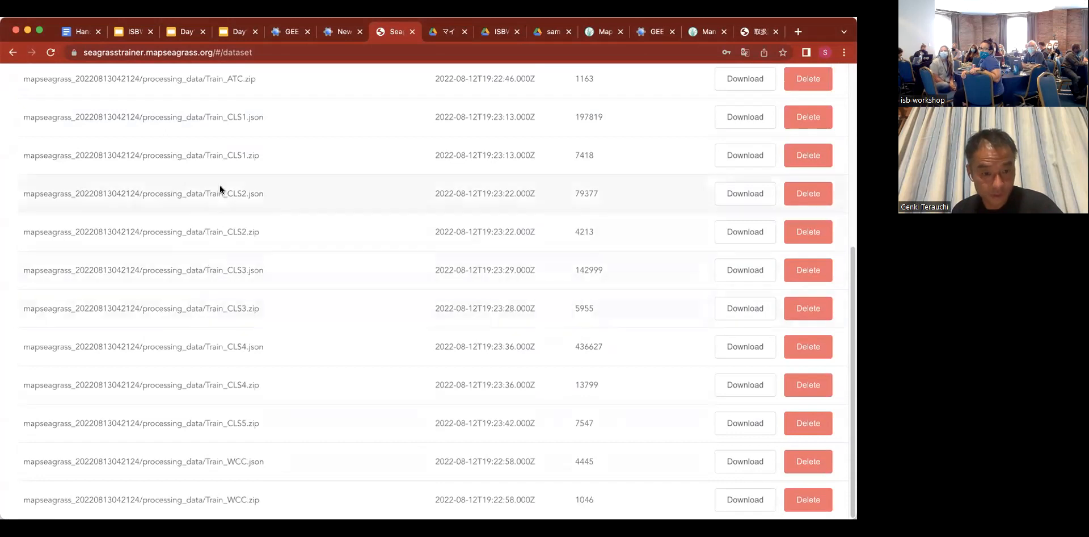
{"action": "scroll", "coordinate": [262, 253], "scroll_direction": "up", "scroll_amount": 5}
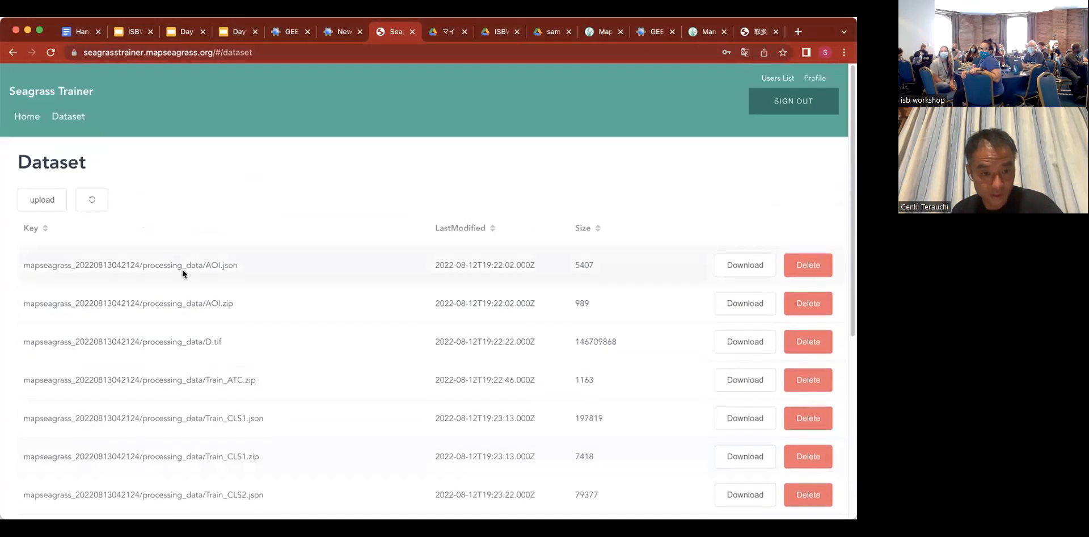
{"action": "scroll", "coordinate": [237, 322], "scroll_direction": "down", "scroll_amount": 5}
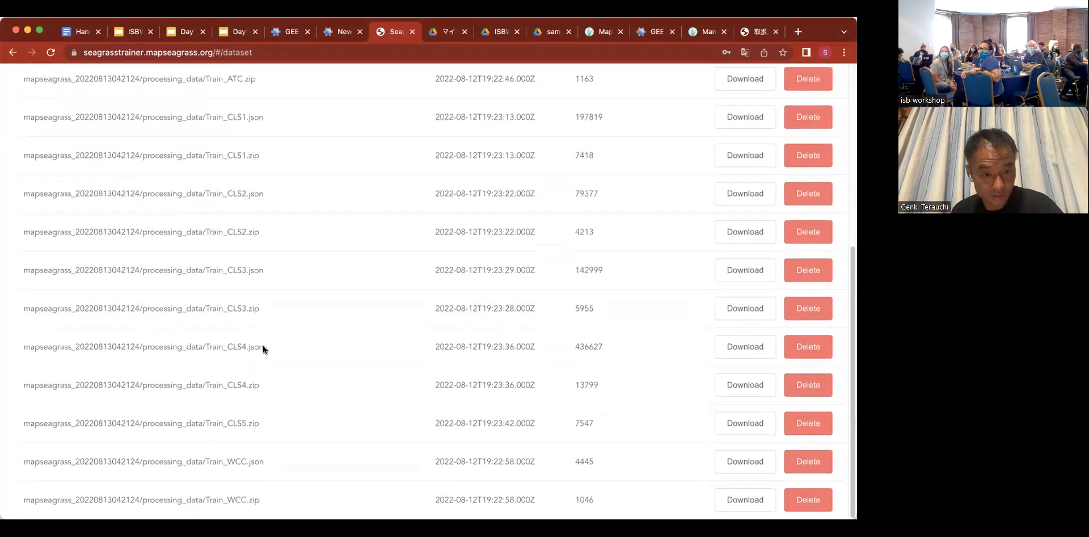
{"action": "scroll", "coordinate": [263, 345], "scroll_direction": "up", "scroll_amount": 5}
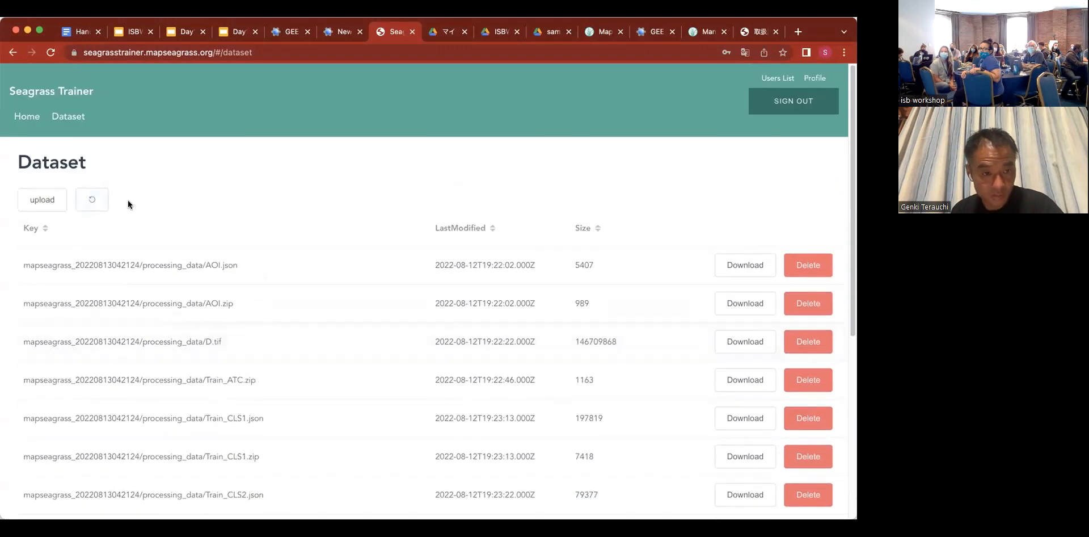
Step: Upload Area.zip to the dataset with AOI as the input data type and check the file list
{"action": "left_click", "coordinate": [50, 206]}
{"action": "left_click", "coordinate": [315, 246]}
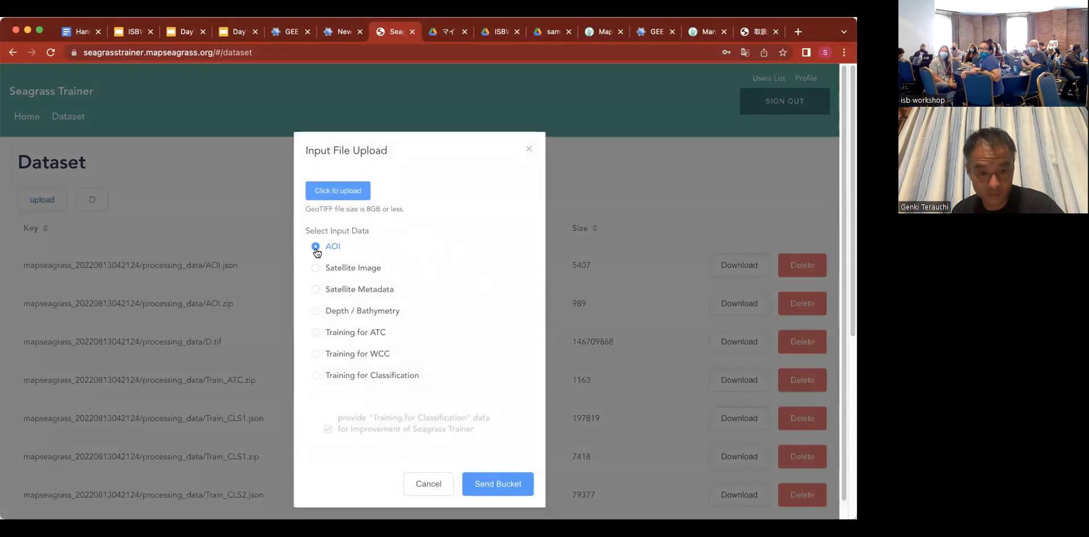
{"action": "left_click", "coordinate": [341, 195]}
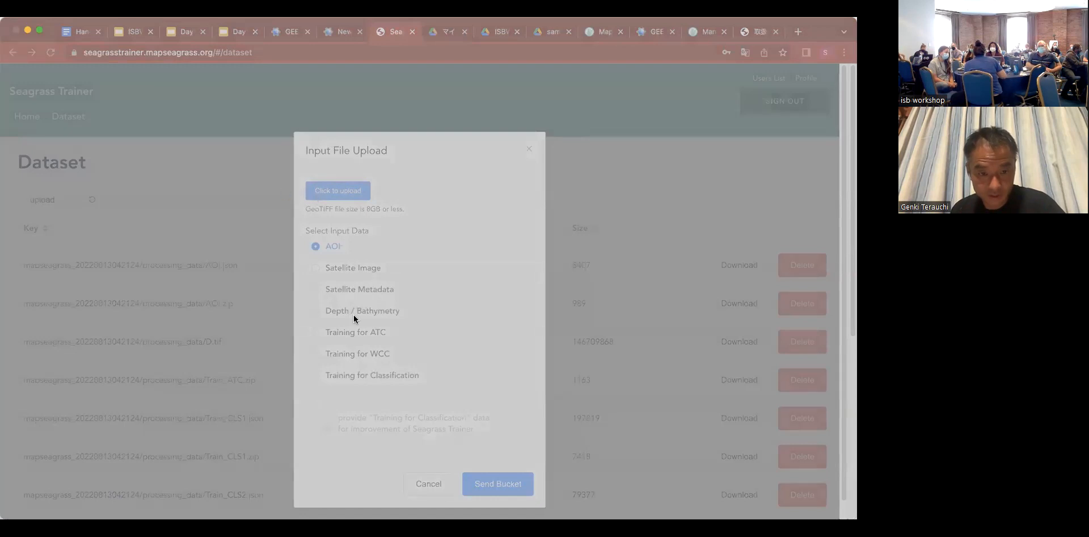
{"action": "left_click", "coordinate": [611, 374]}
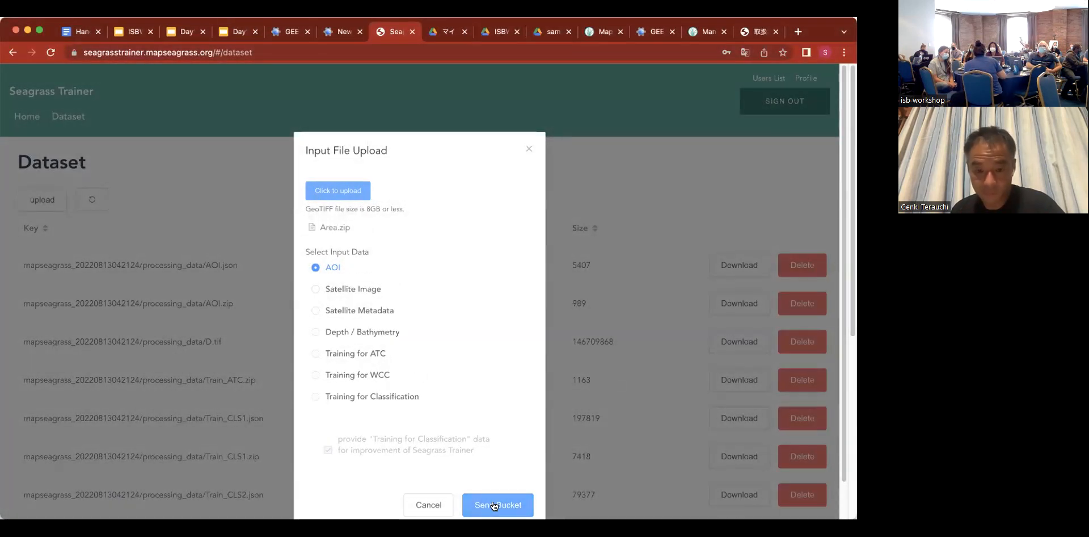
{"action": "left_click", "coordinate": [494, 505]}
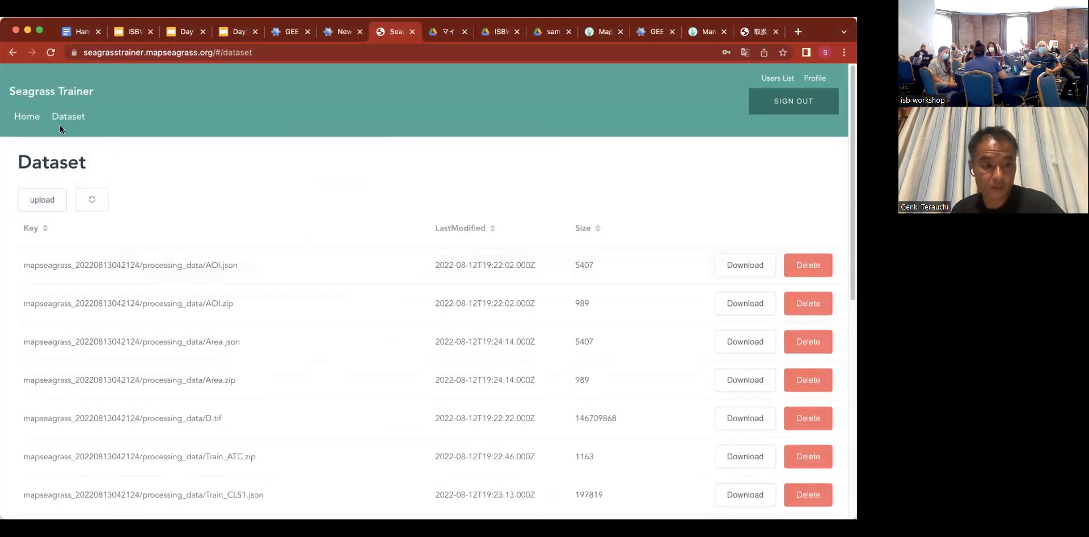
{"action": "scroll", "coordinate": [349, 351], "scroll_direction": "down", "scroll_amount": 10}
{"action": "scroll", "coordinate": [315, 323], "scroll_direction": "up", "scroll_amount": 10}
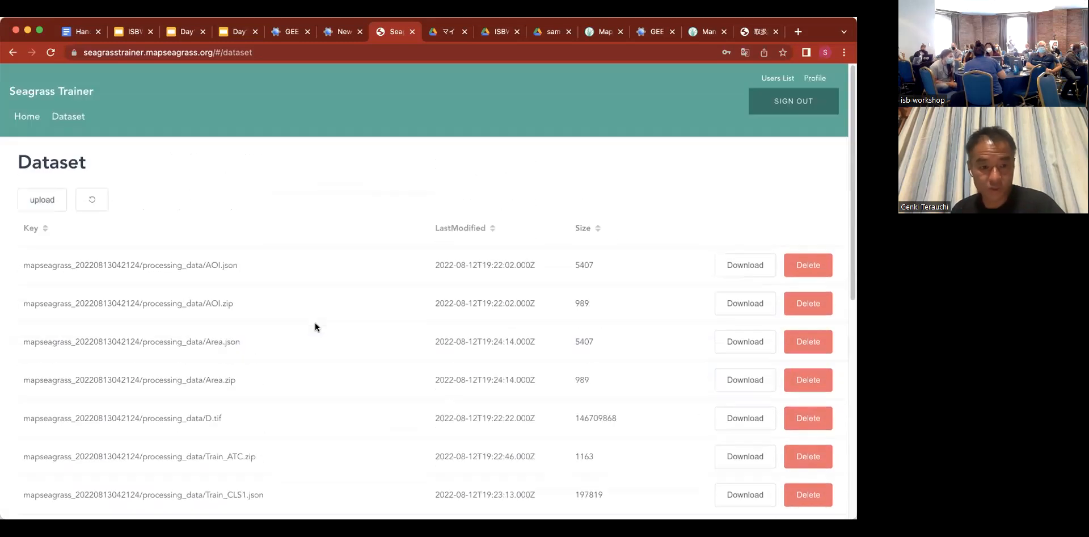
{"action": "scroll", "coordinate": [368, 330], "scroll_direction": "down", "scroll_amount": 10}
{"action": "scroll", "coordinate": [304, 328], "scroll_direction": "up", "scroll_amount": 10}
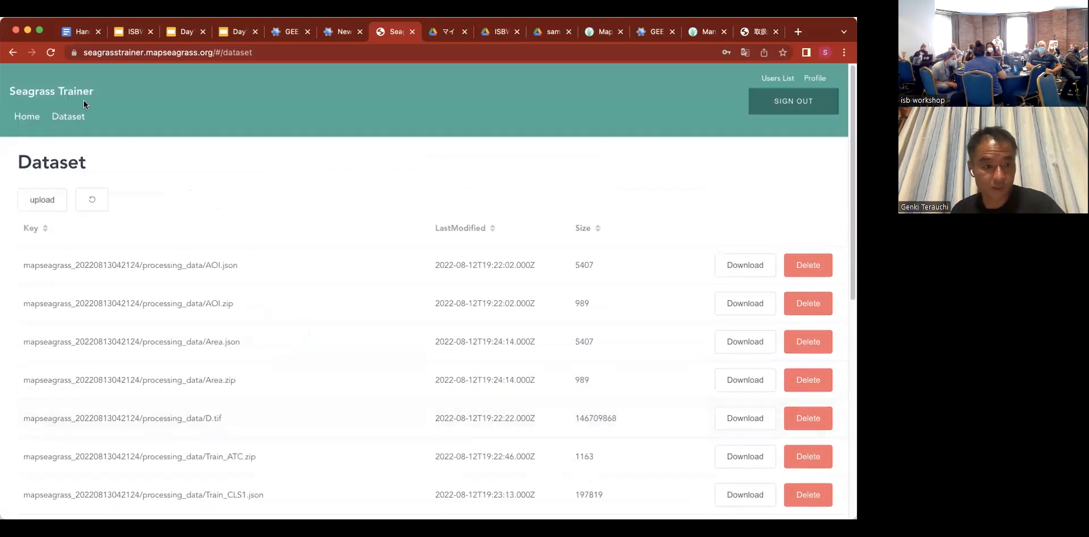
Step: Open the Seagrass Trainer home map and view its Analysis Tool
{"action": "left_click", "coordinate": [21, 118]}
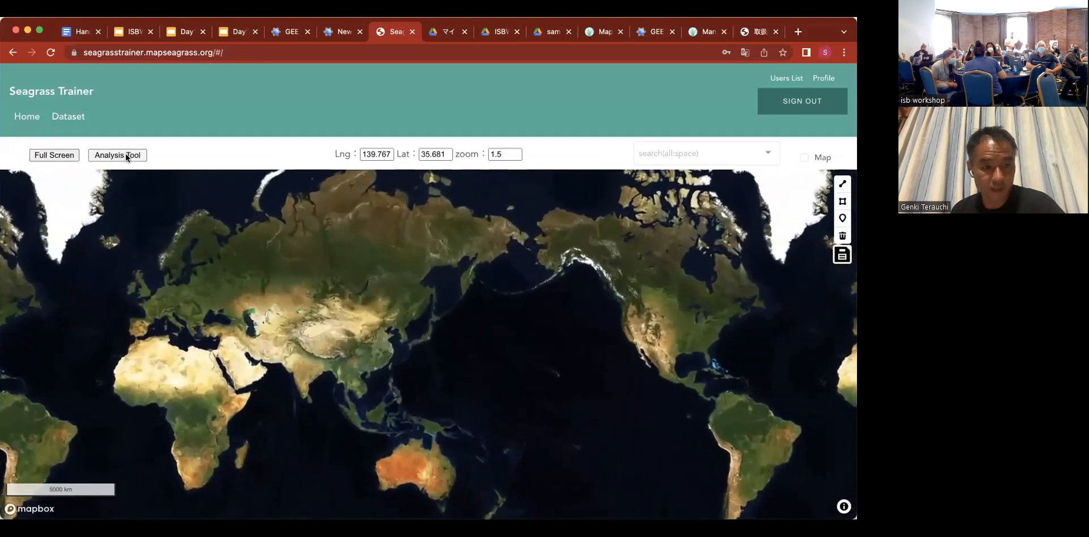
{"action": "left_click", "coordinate": [125, 155]}
{"action": "scroll", "coordinate": [531, 437], "scroll_direction": "down", "scroll_amount": 5}
{"action": "left_click", "coordinate": [584, 469]}
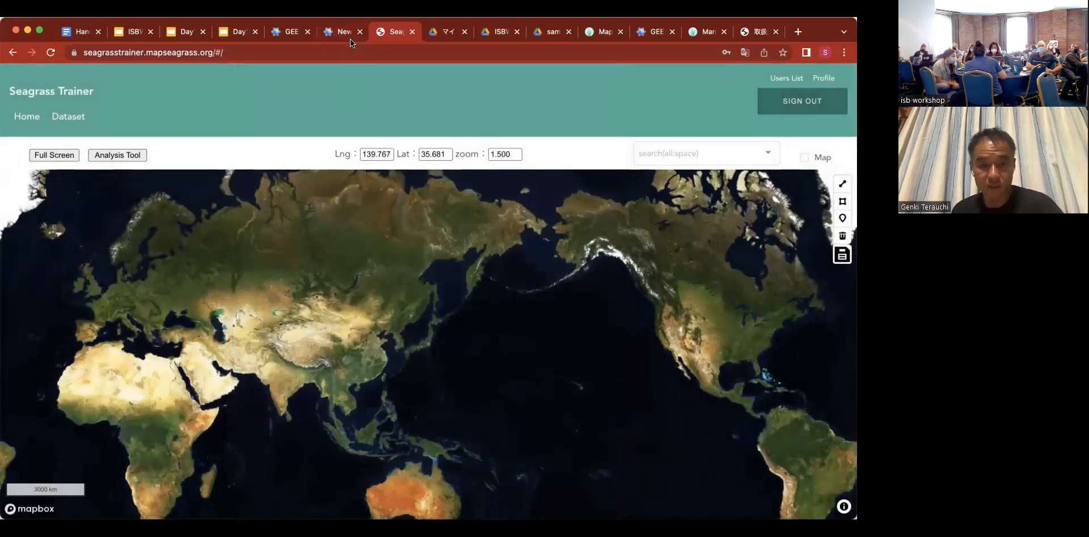
Step: Switch to the Earth Engine Code Editor, check the ingestion tasks and view the details of image D in sample_nanao_1506
{"action": "left_click", "coordinate": [339, 29]}
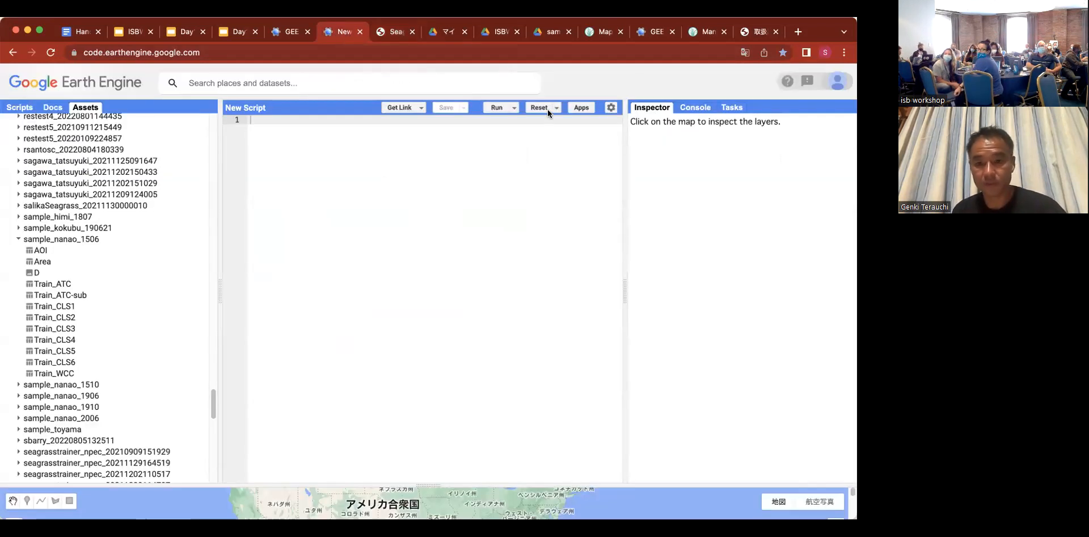
{"action": "left_click", "coordinate": [724, 110]}
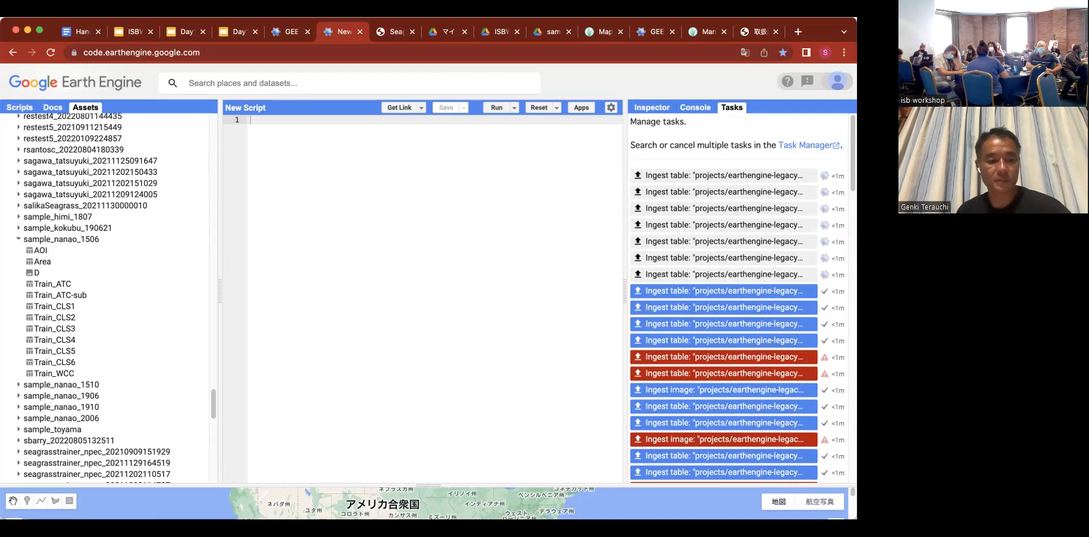
{"action": "left_click", "coordinate": [59, 265]}
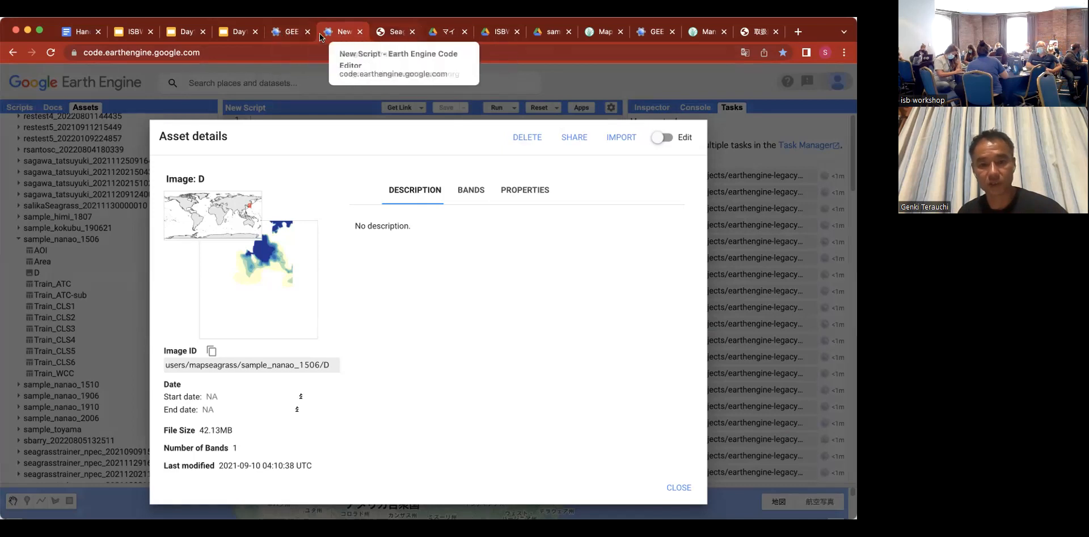
Step: Switch to the Seagrass Mapper classification result and on to the Day1_TrainingData_Prep presentation in Google Slides
{"action": "left_click", "coordinate": [289, 31]}
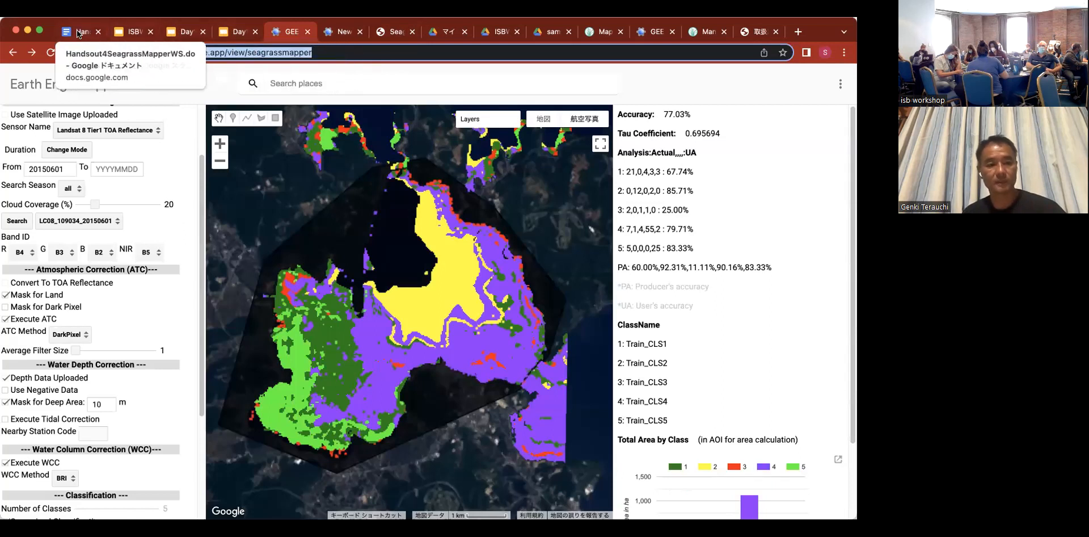
{"action": "left_click", "coordinate": [243, 34]}
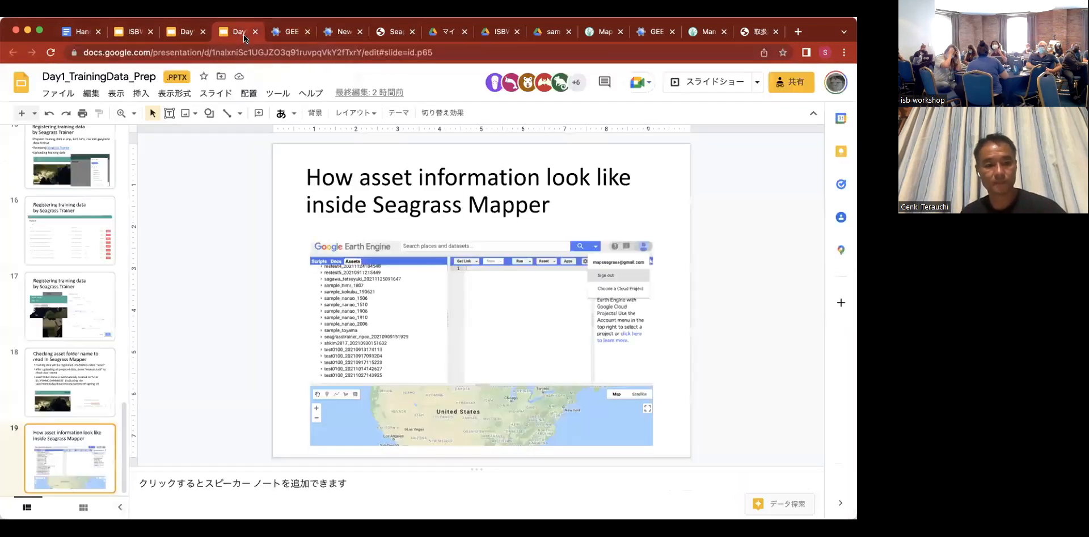